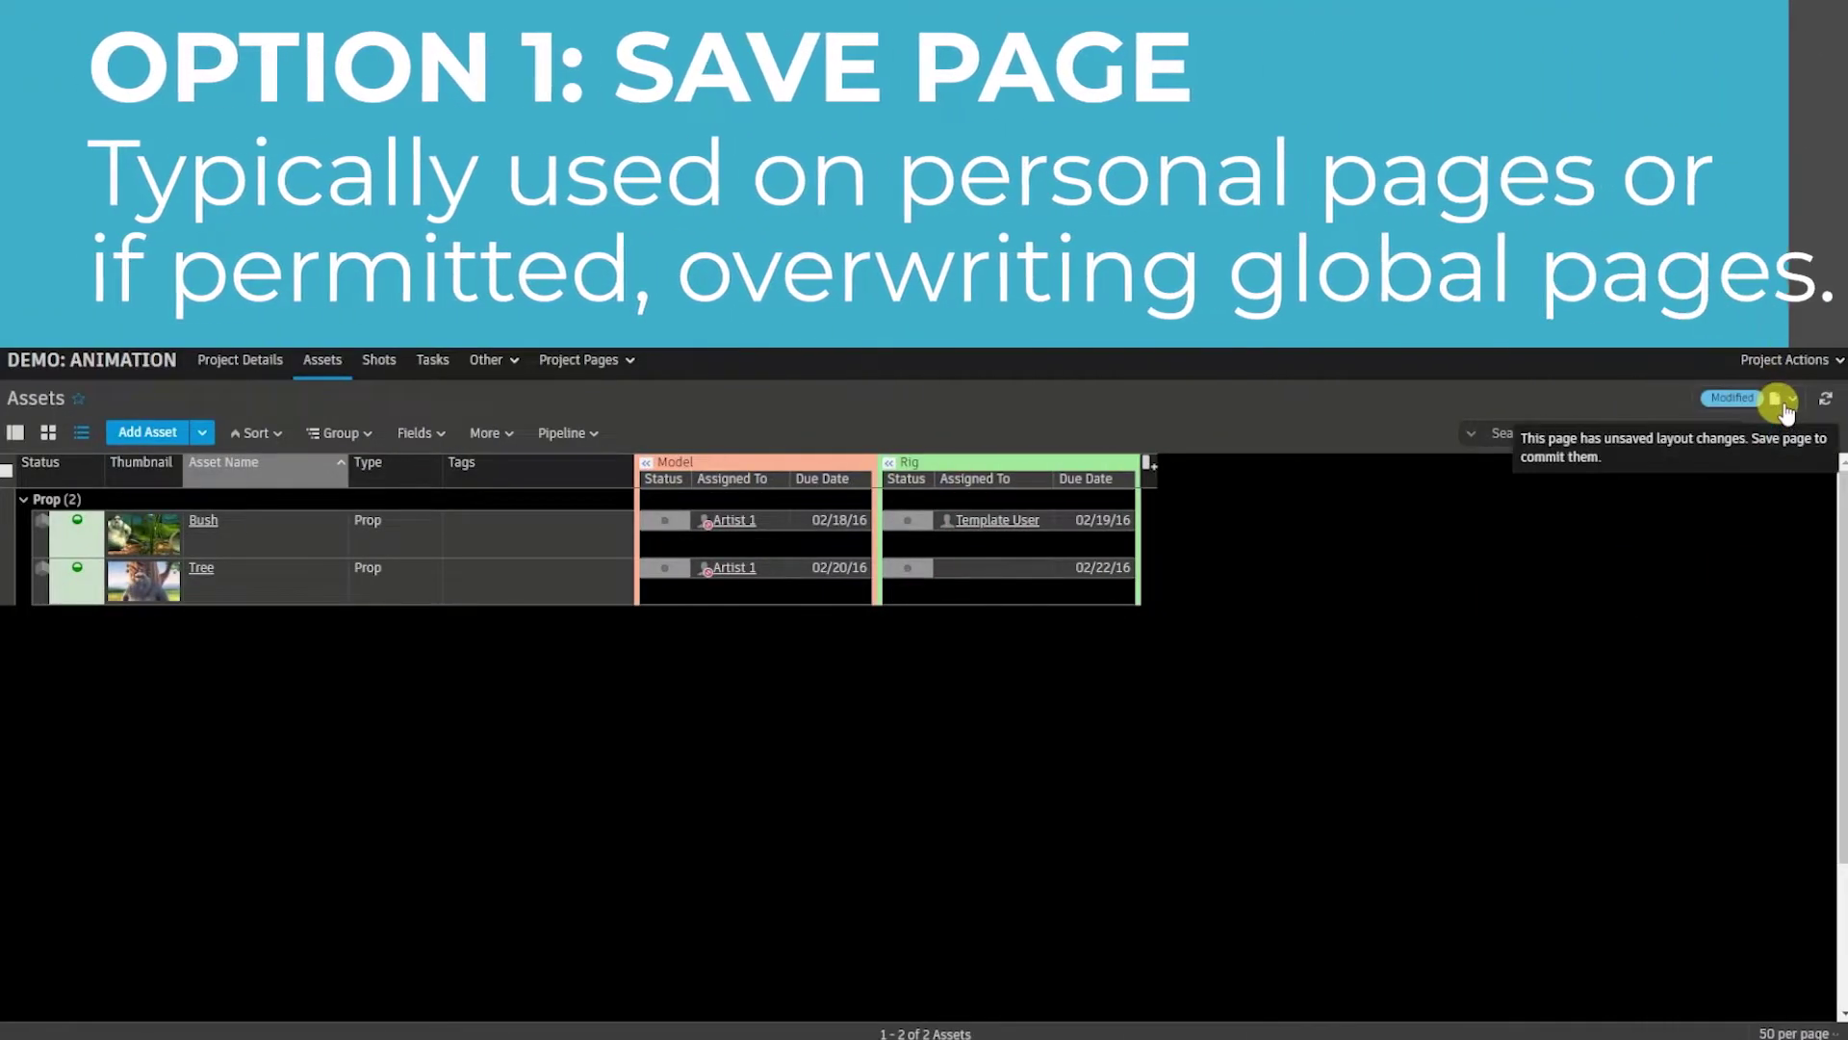
- Look over the Save Page option in the page settings and the My Asset Filters section on the Assets page
{"action": "left_click", "coordinate": [1779, 397]}
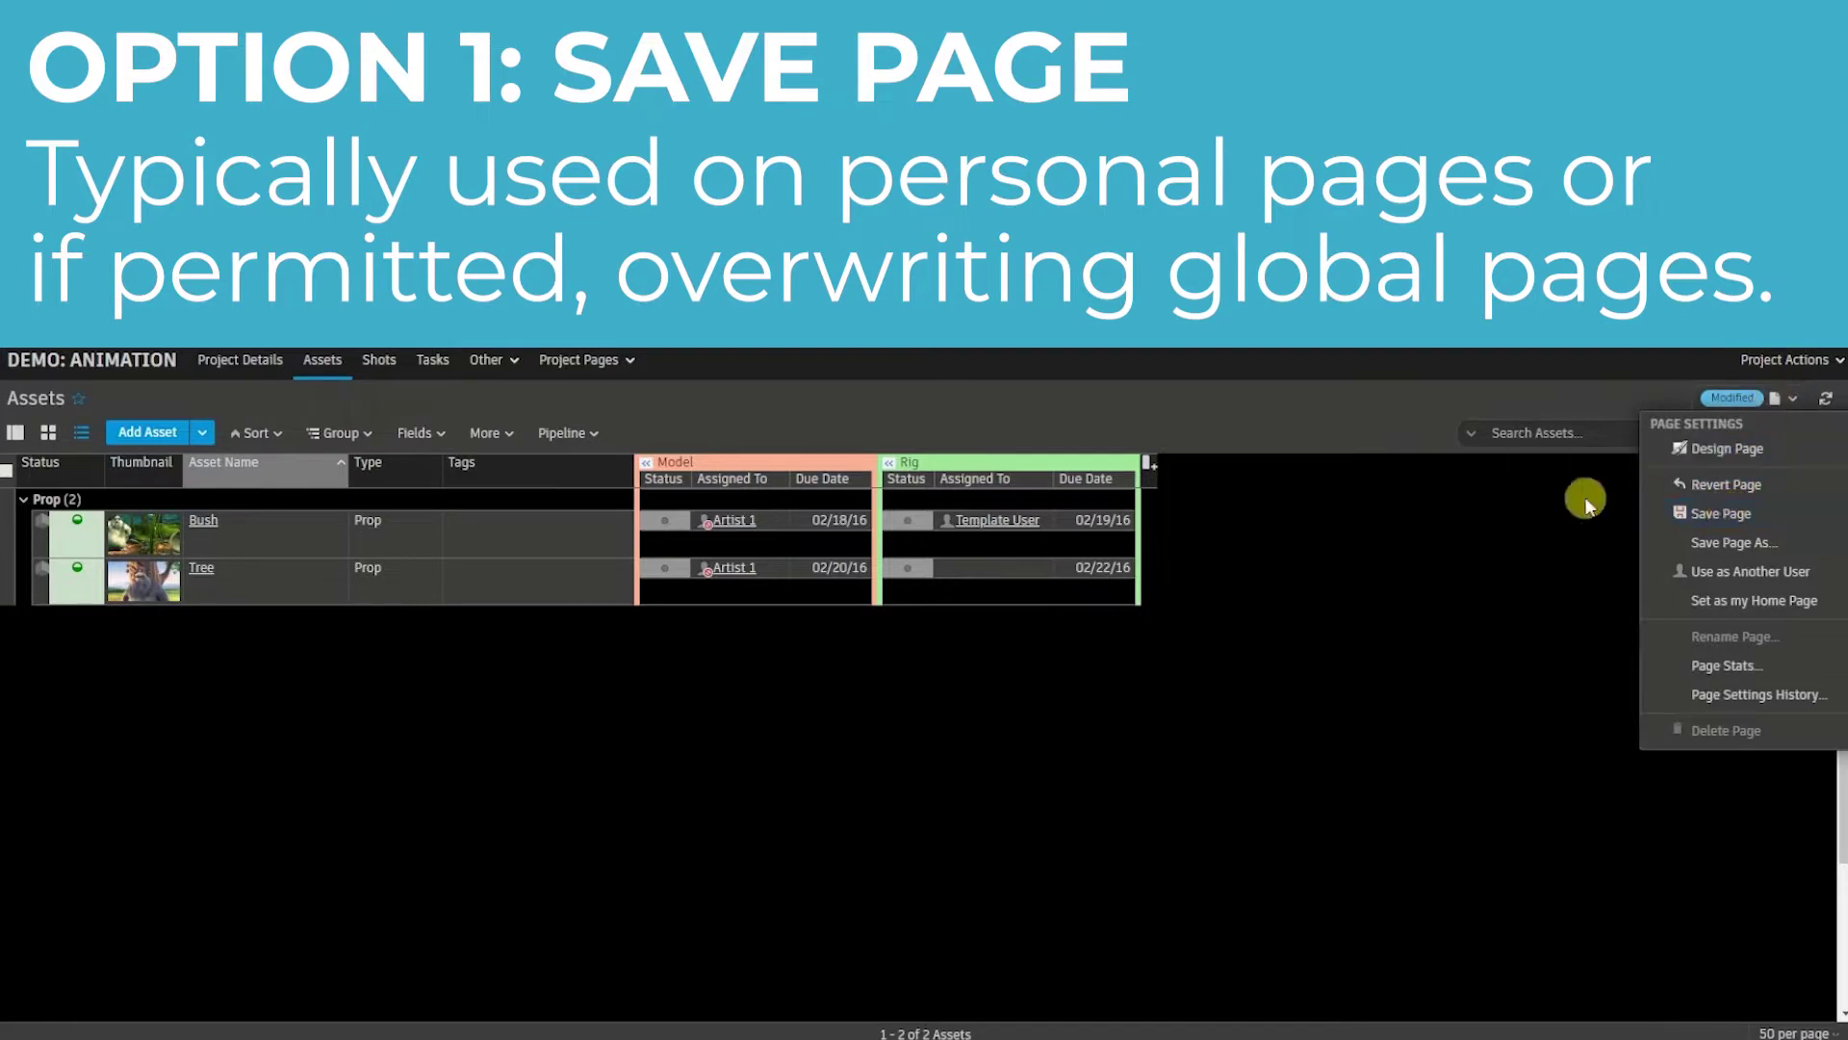
{"action": "left_click", "coordinate": [1758, 515]}
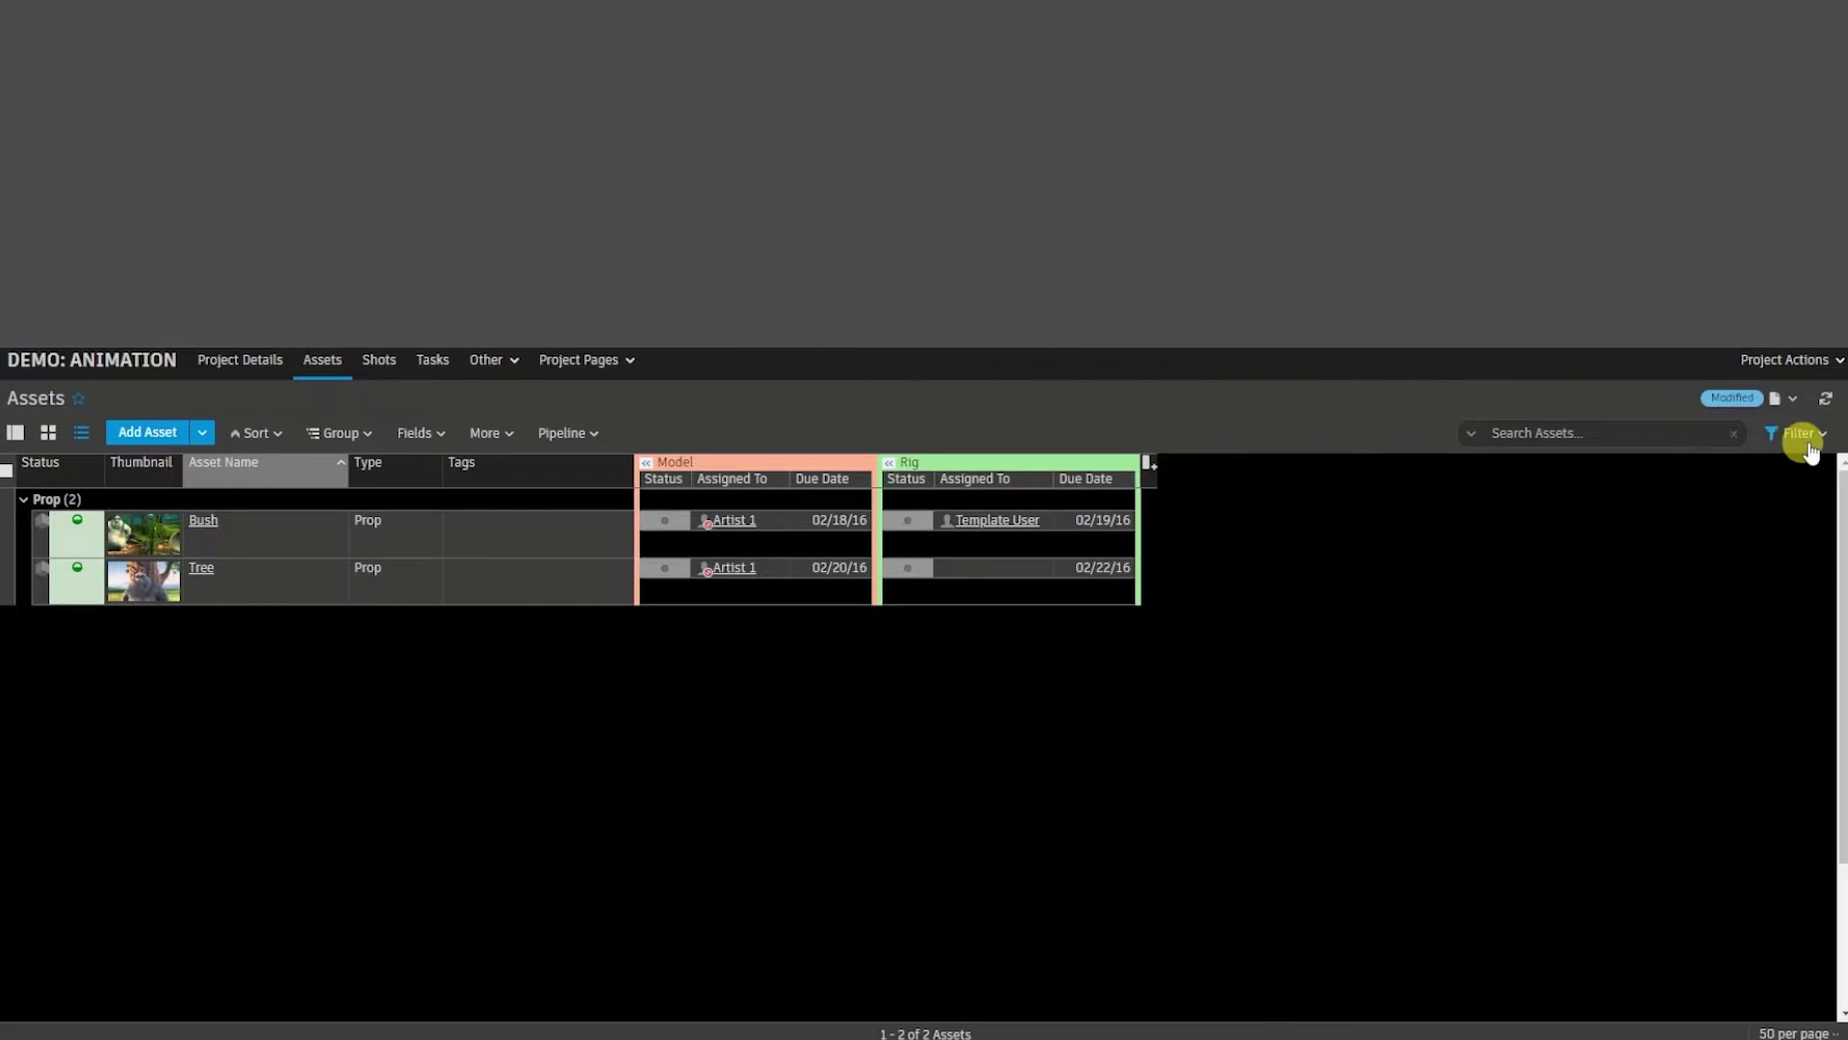
{"action": "left_click", "coordinate": [1807, 445]}
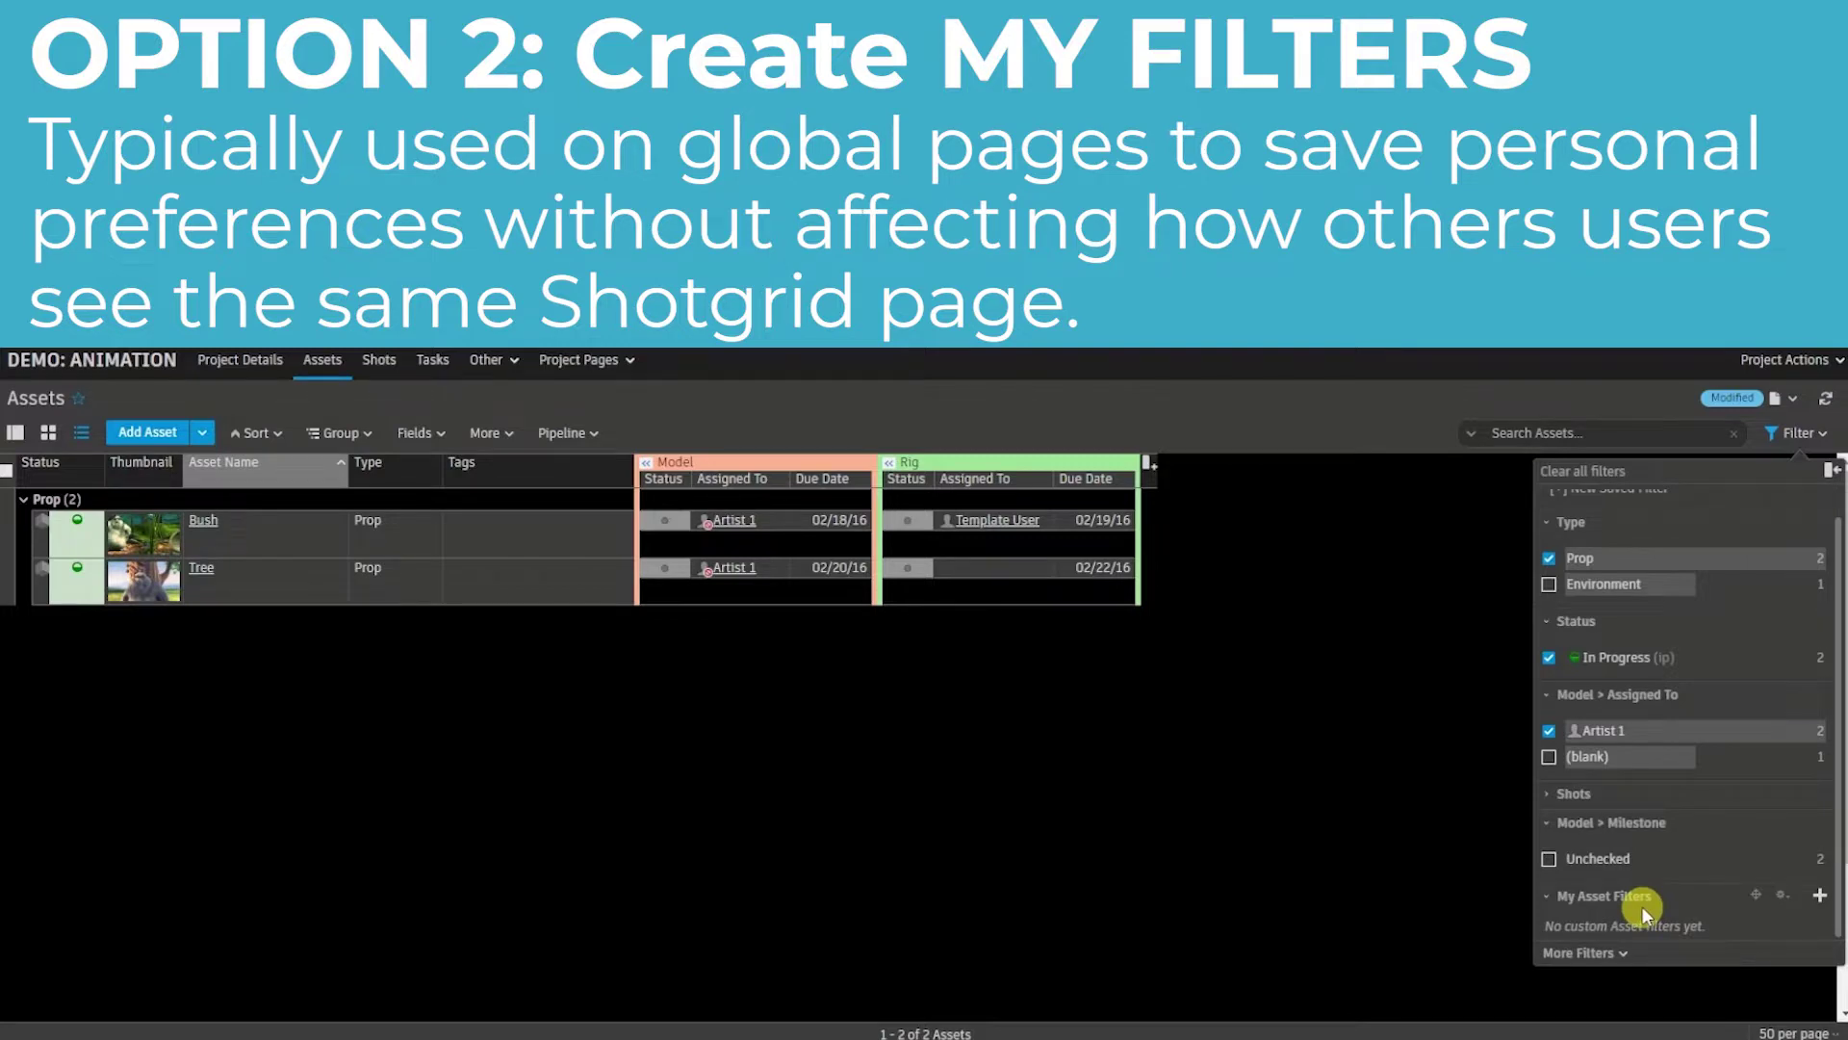
{"action": "left_click", "coordinate": [1457, 854]}
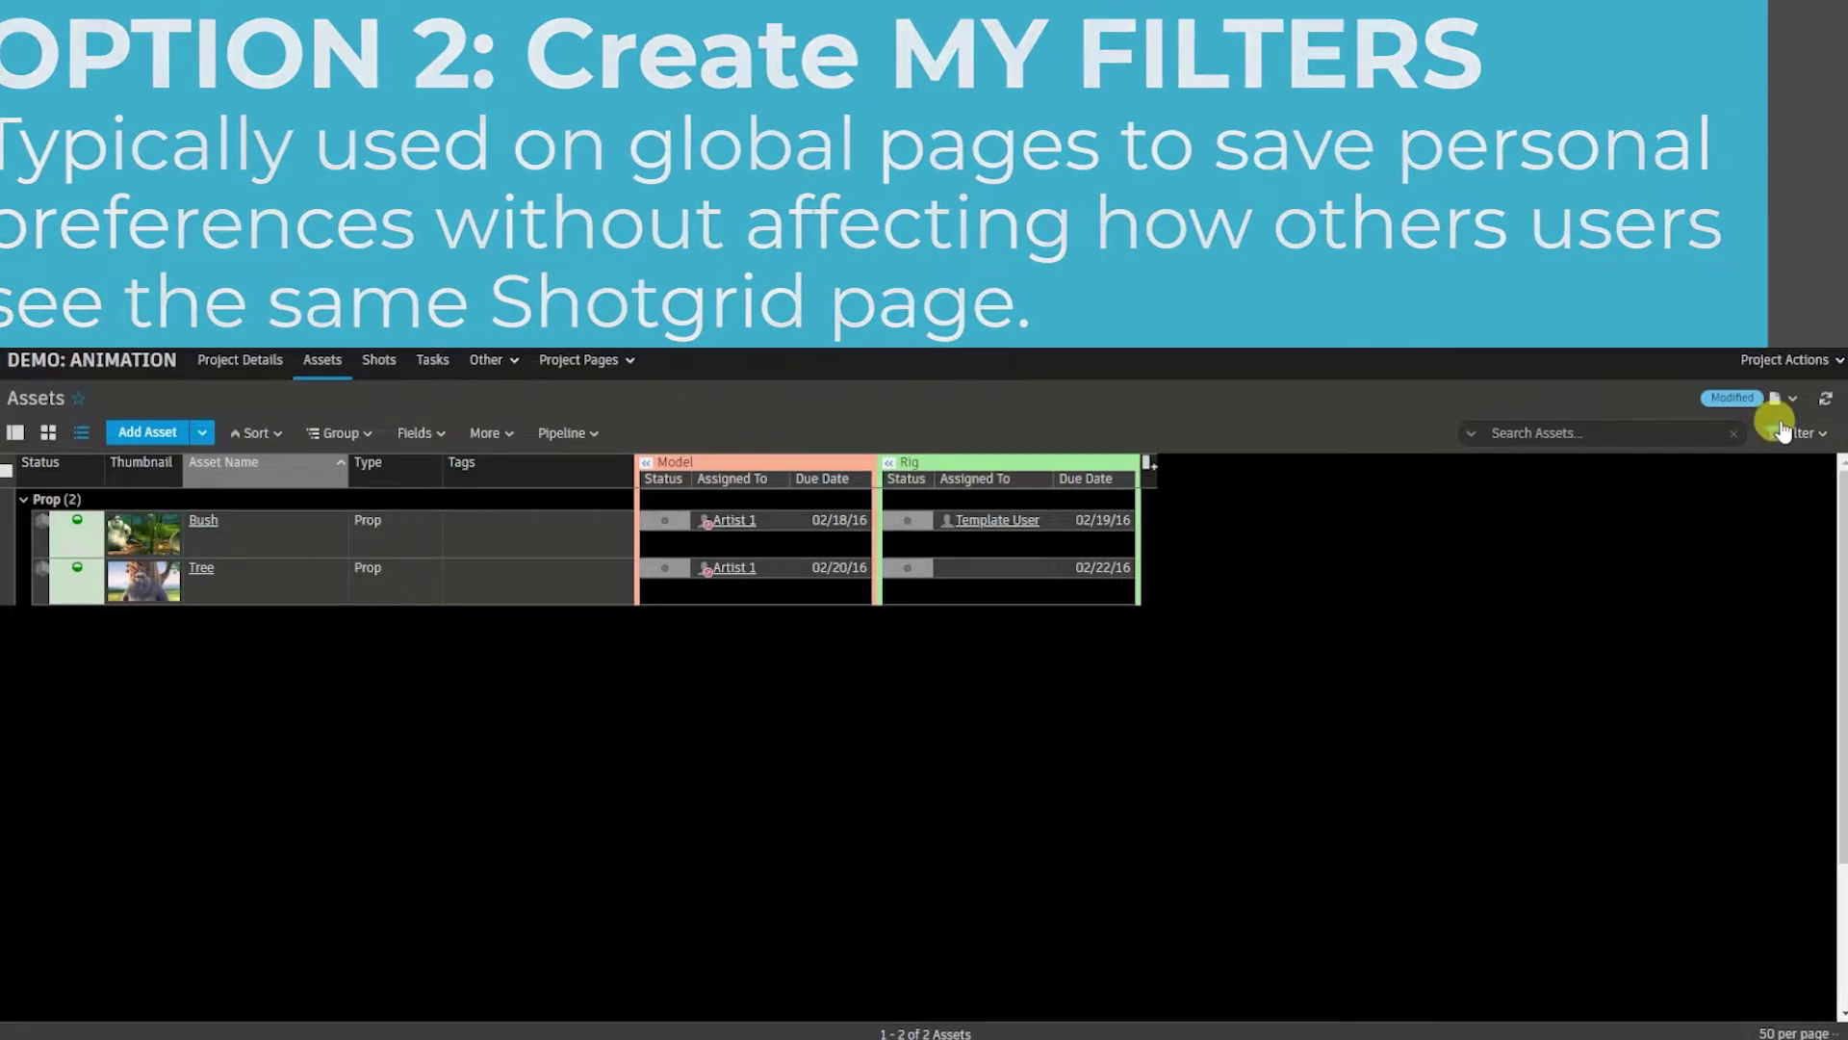
{"action": "left_click", "coordinate": [1788, 431]}
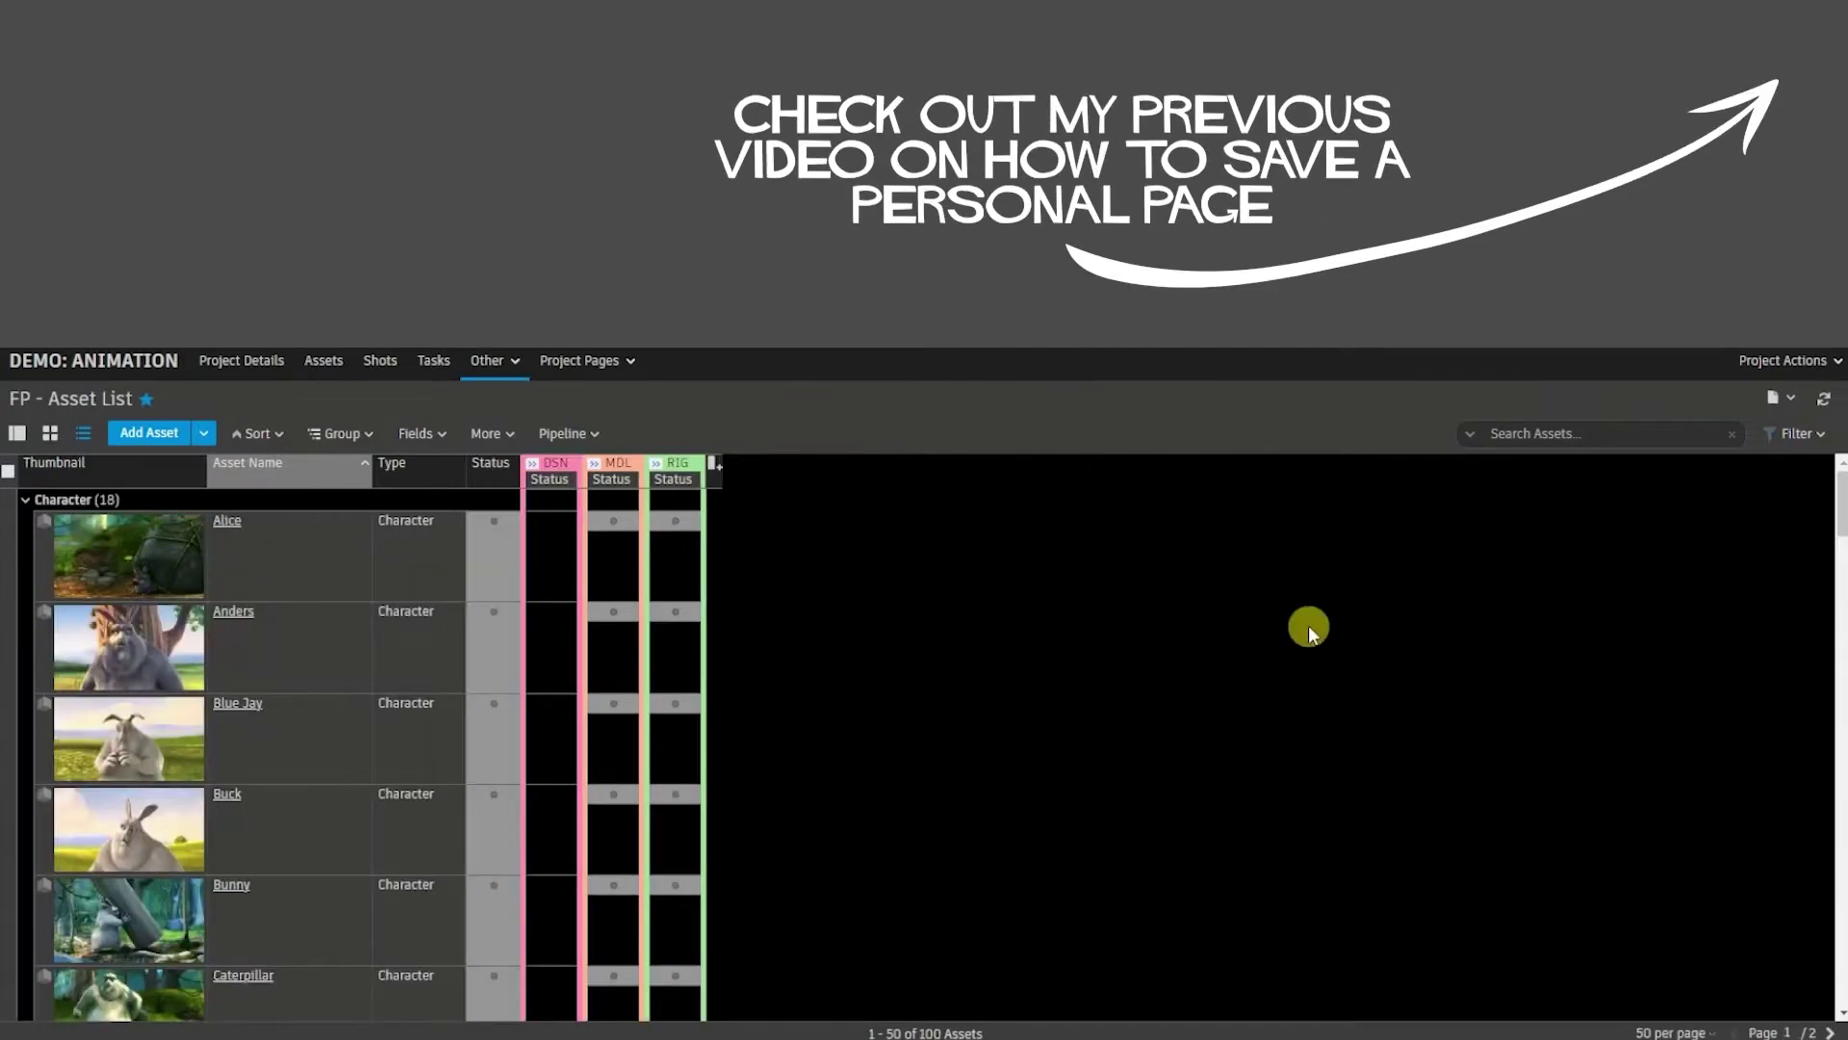
- Filter the FP - Asset List by Environment and Prop types, In Progress status and modeling assigned to Artist 1, and save the page
{"action": "left_click", "coordinate": [1796, 435]}
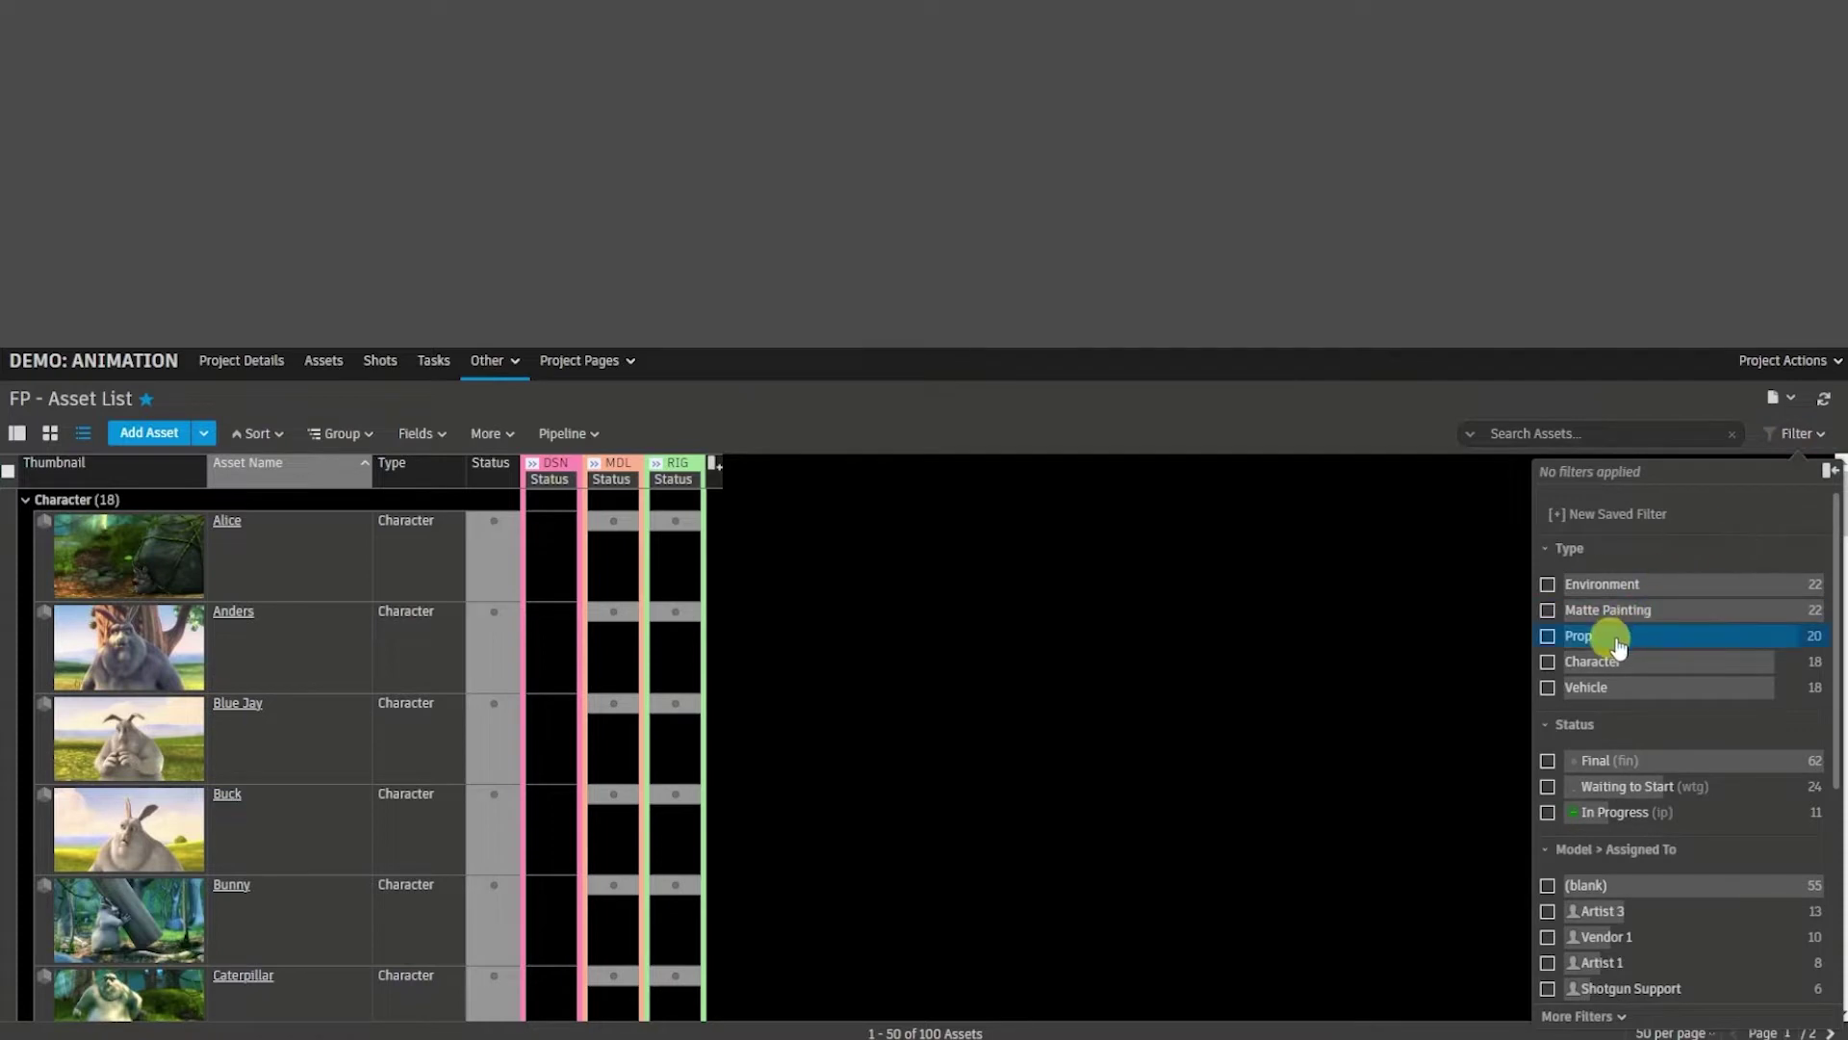
{"action": "left_click", "coordinate": [1548, 585], "text": "ctrl"}
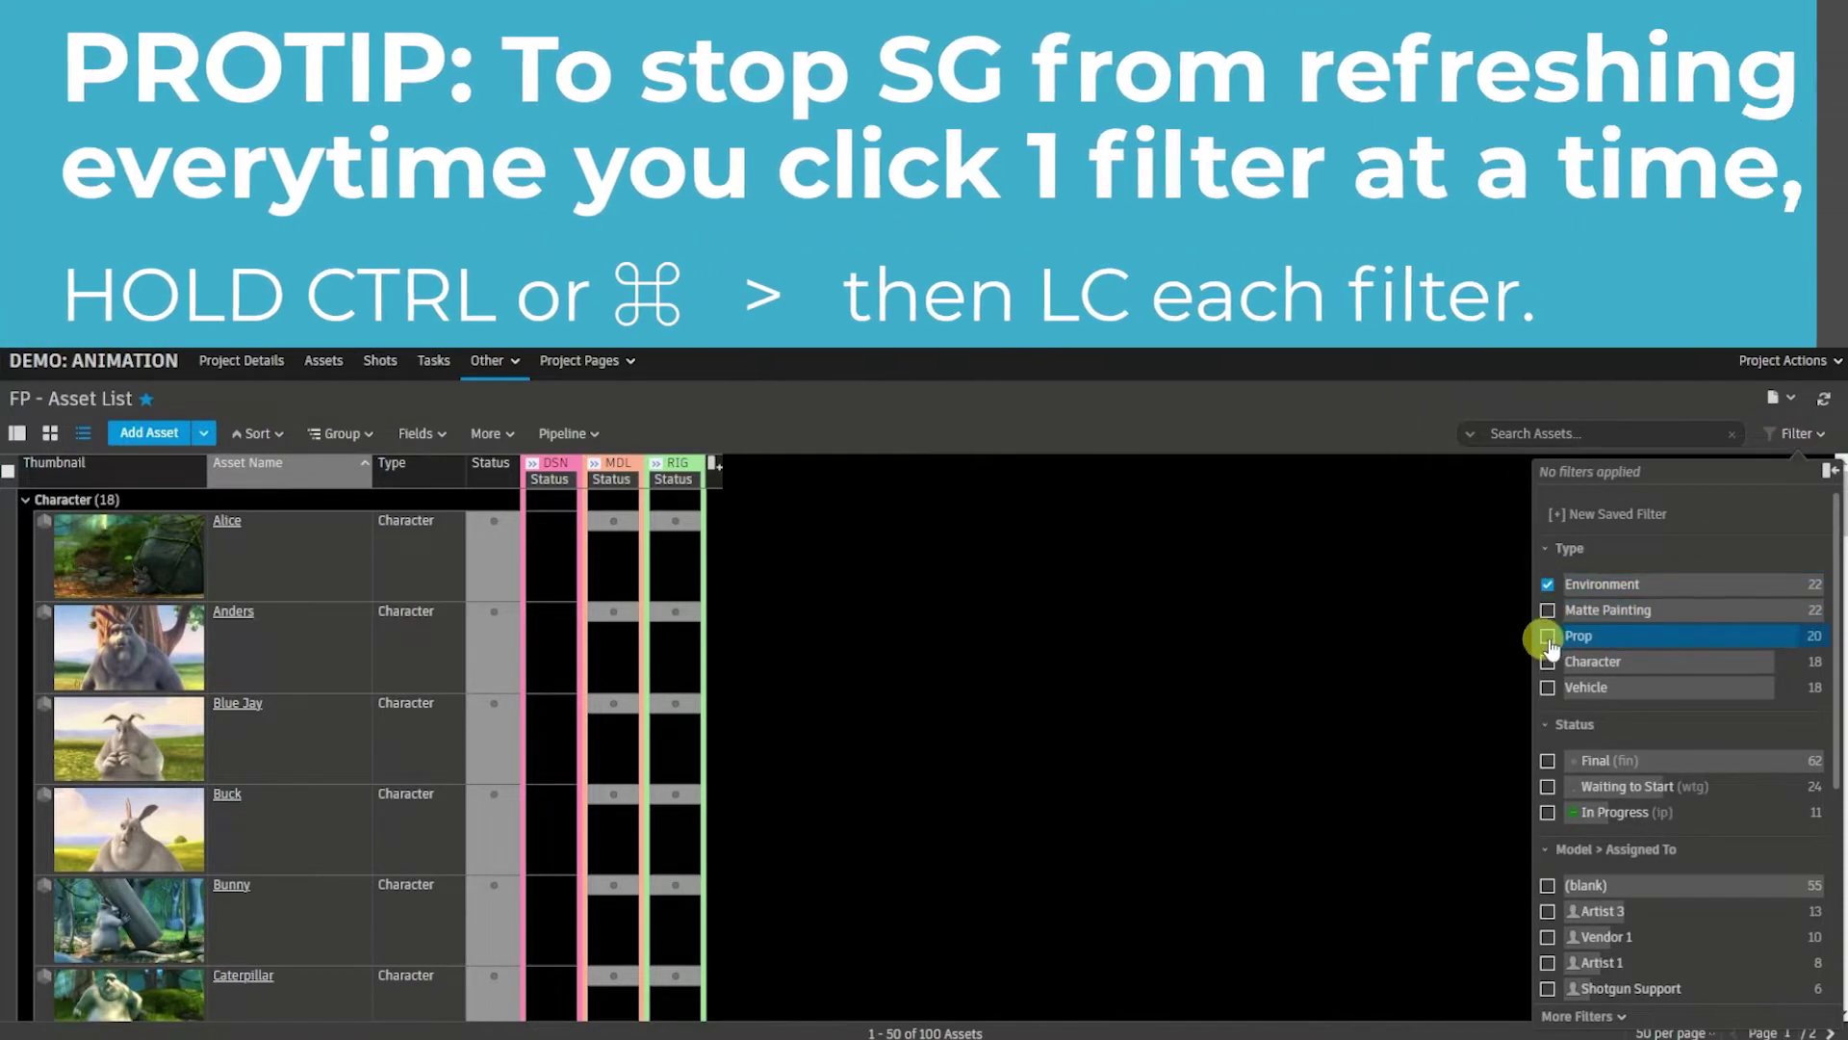
{"action": "left_click", "coordinate": [1548, 636], "text": "ctrl"}
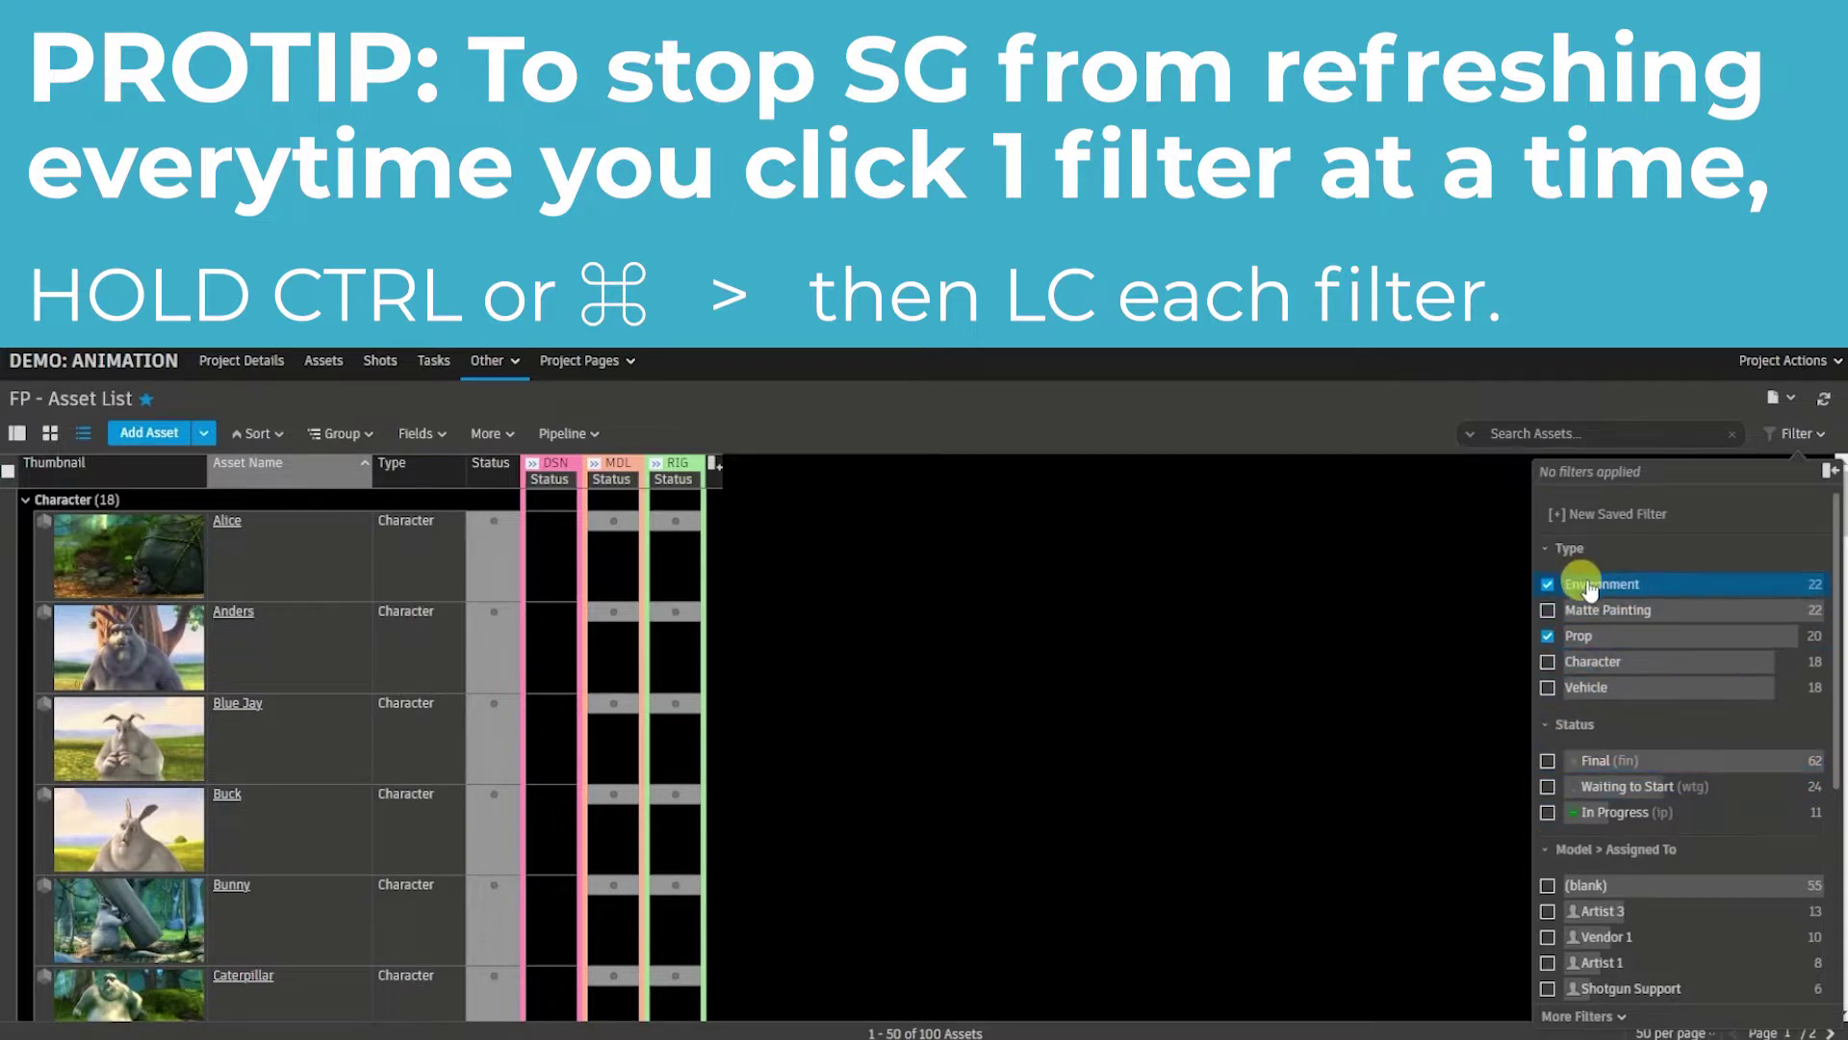
{"action": "left_click", "coordinate": [1548, 584], "text": "ctrl"}
{"action": "left_click", "coordinate": [1548, 637], "text": "ctrl"}
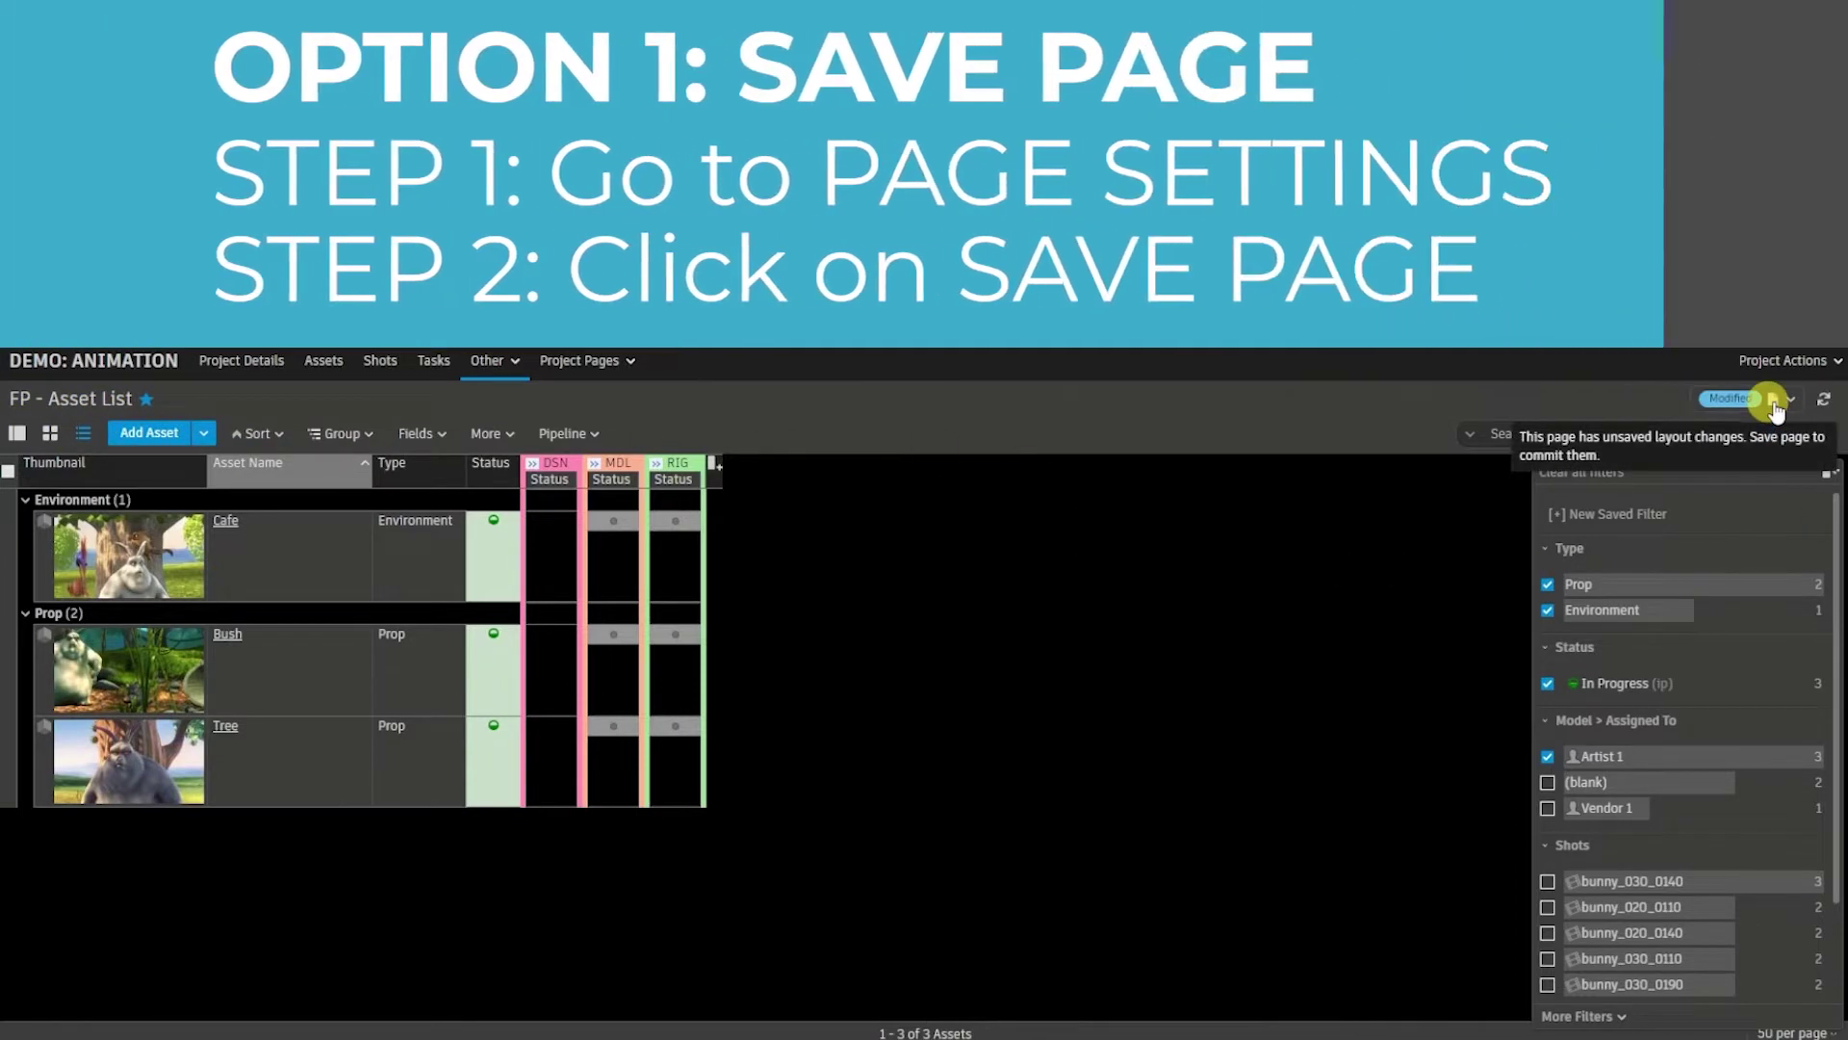
{"action": "left_click", "coordinate": [1774, 402]}
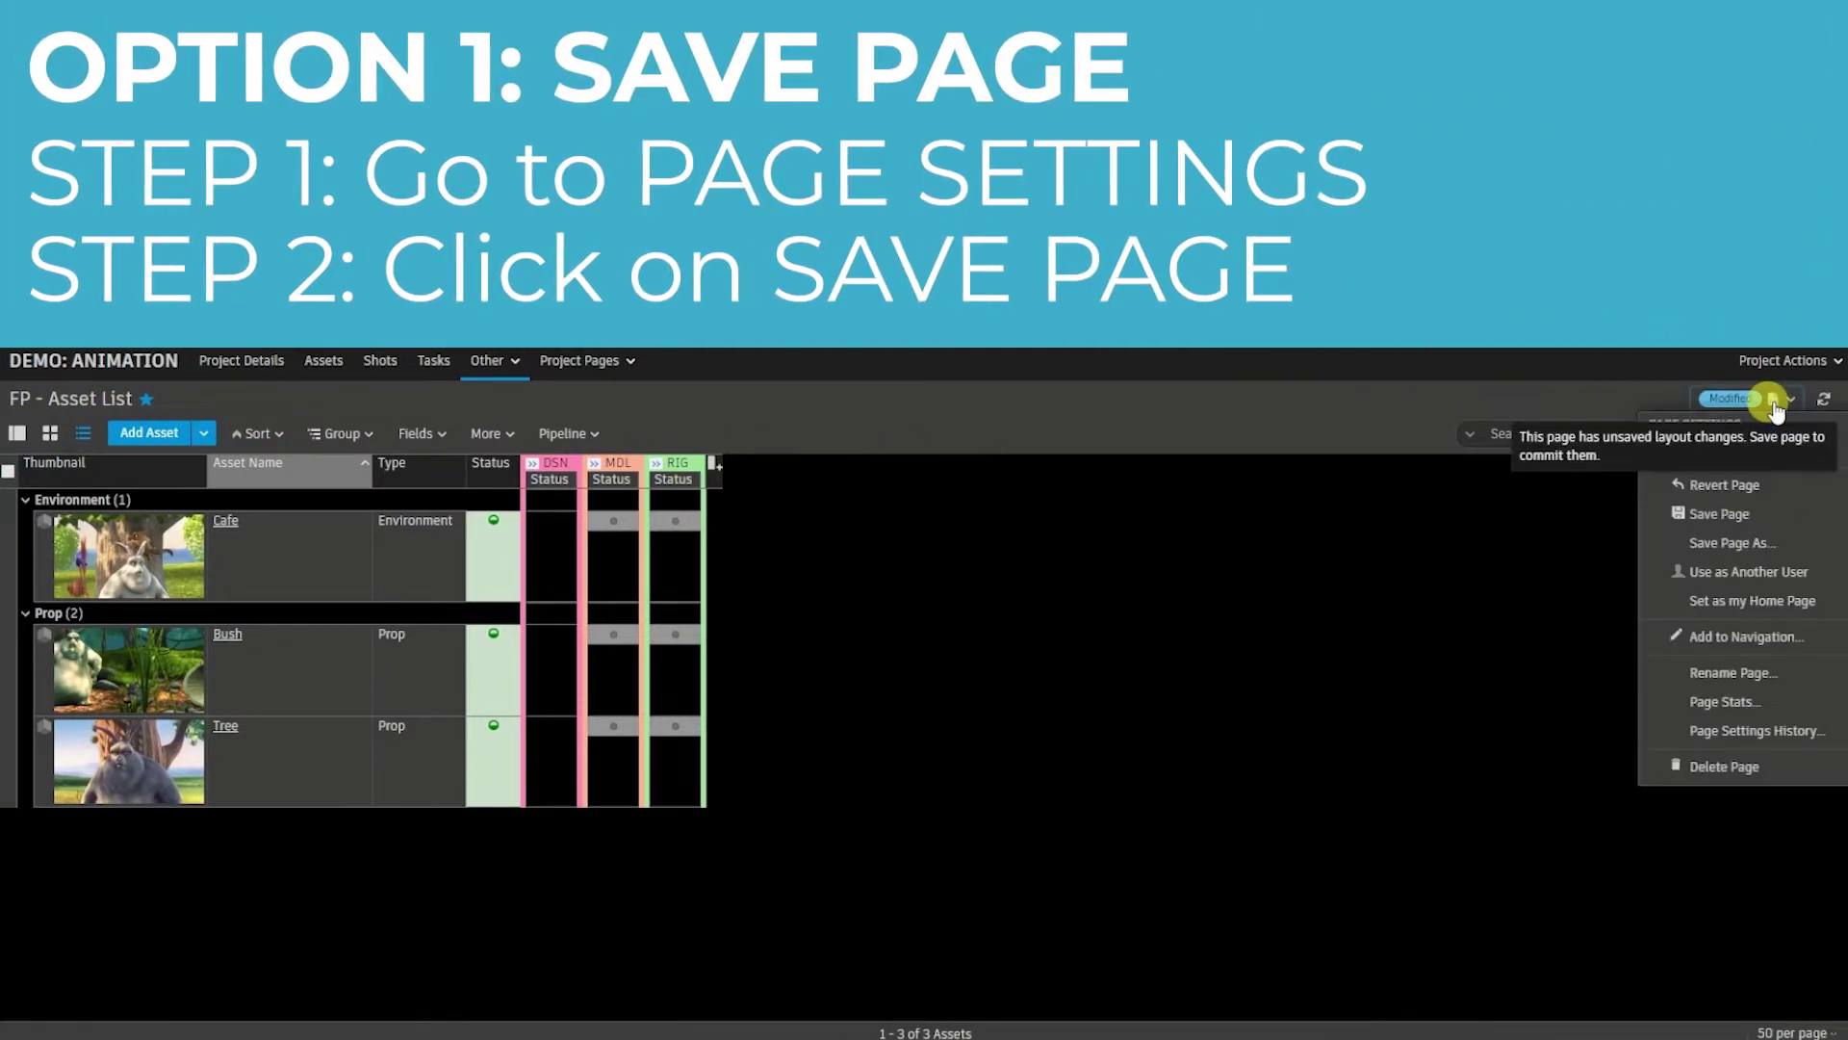
{"action": "left_click", "coordinate": [1750, 515]}
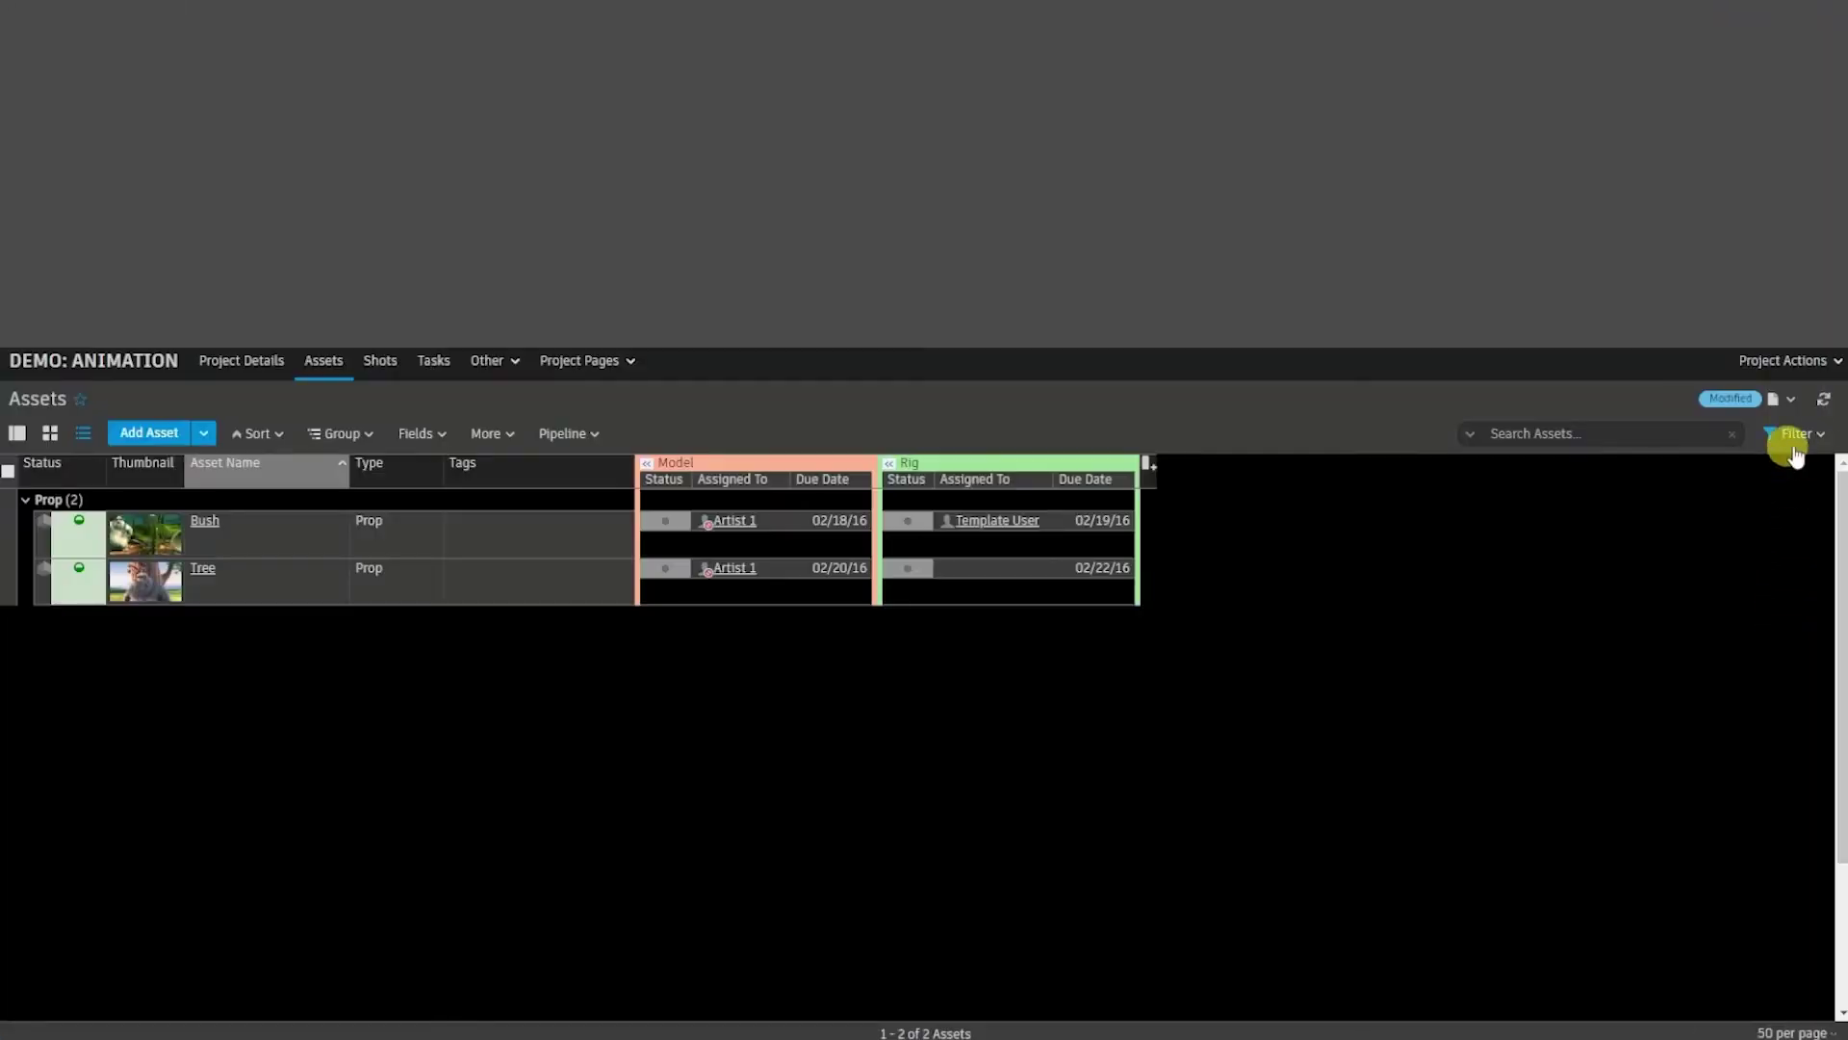
- Start a new personal asset filter on the Assets page and name it "Artist 1's Tasks"
{"action": "left_click", "coordinate": [1792, 448]}
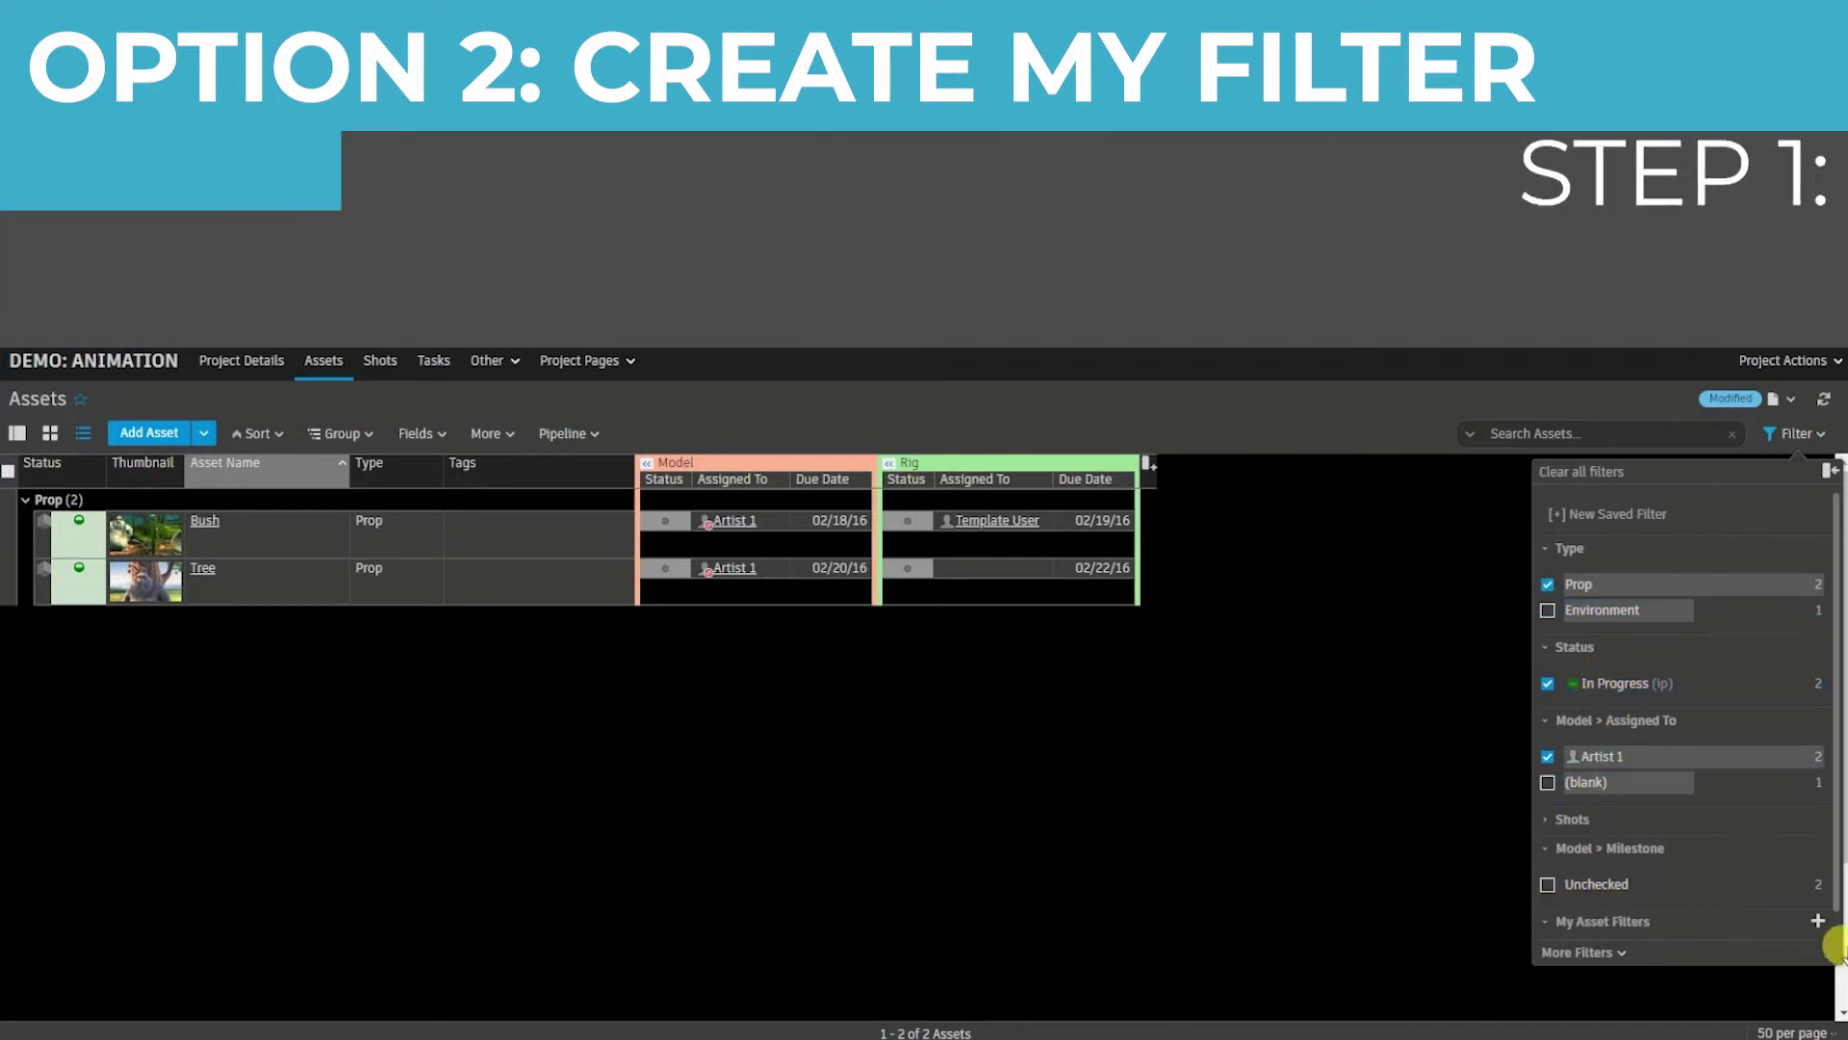
{"action": "left_click", "coordinate": [1817, 921]}
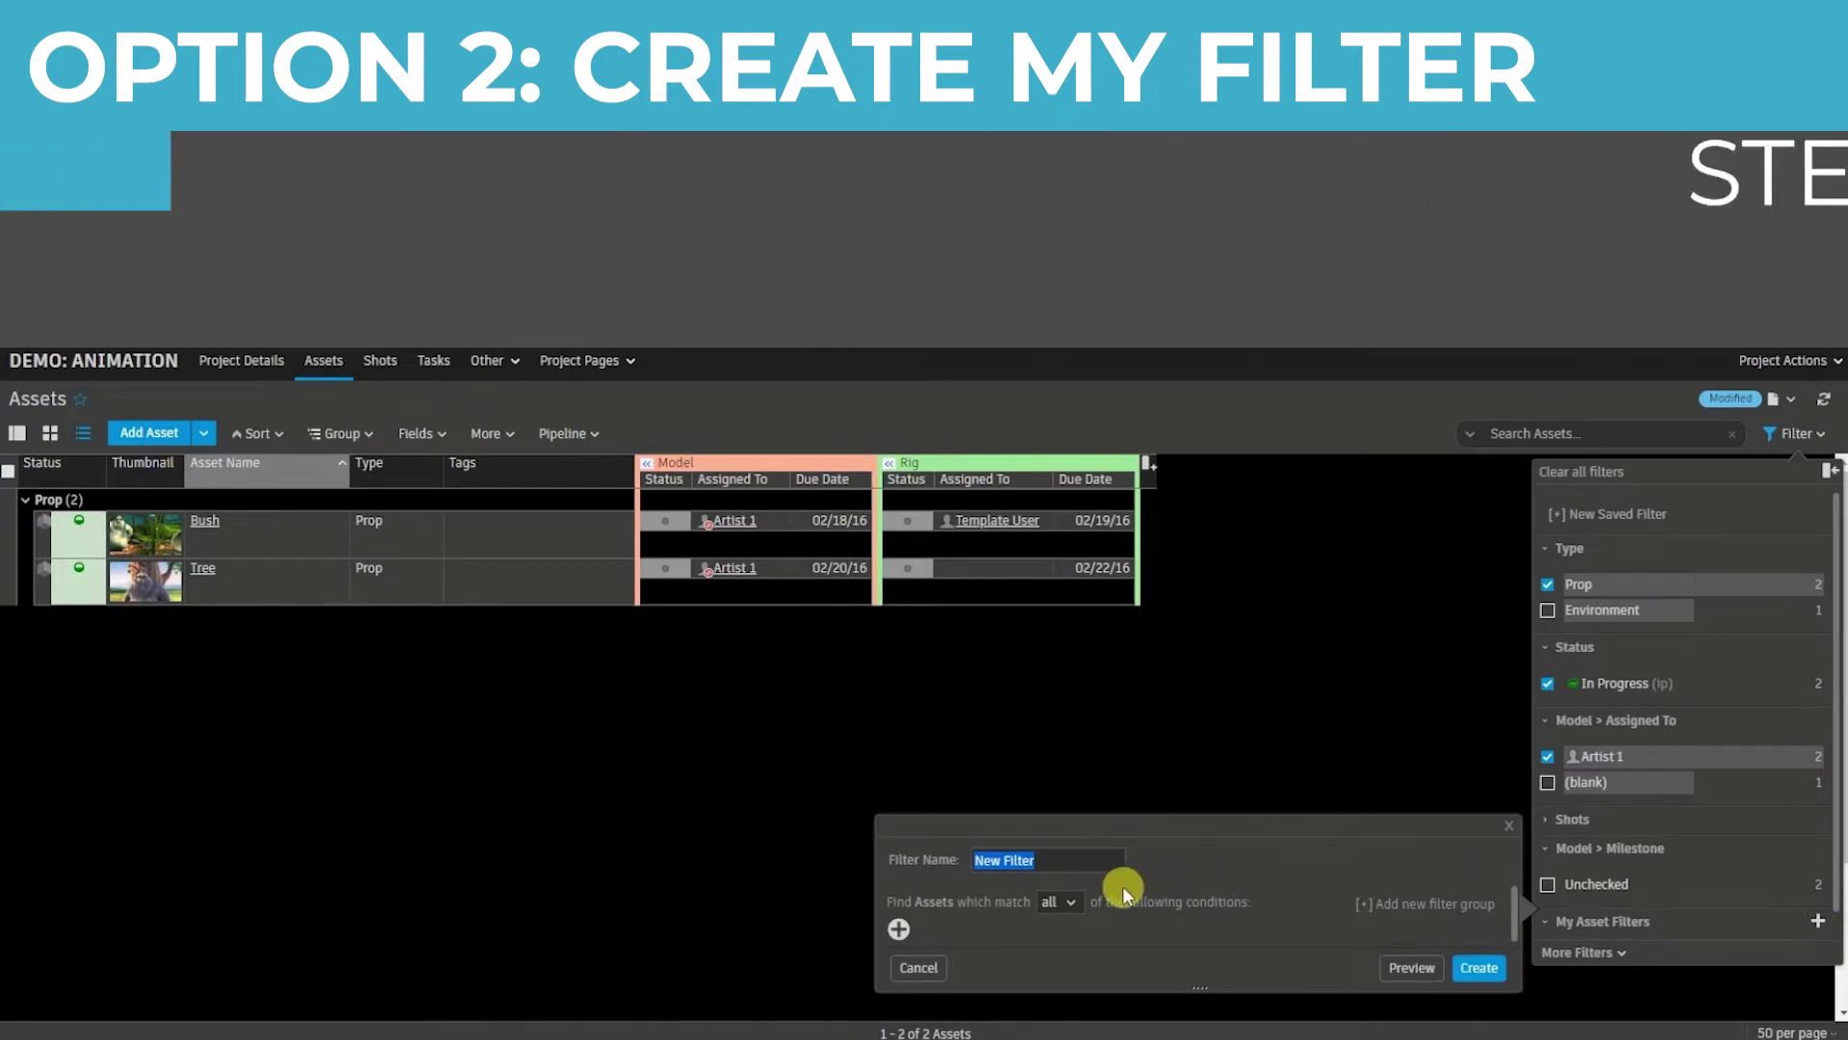
{"action": "type", "text": "Artist 1'S"}
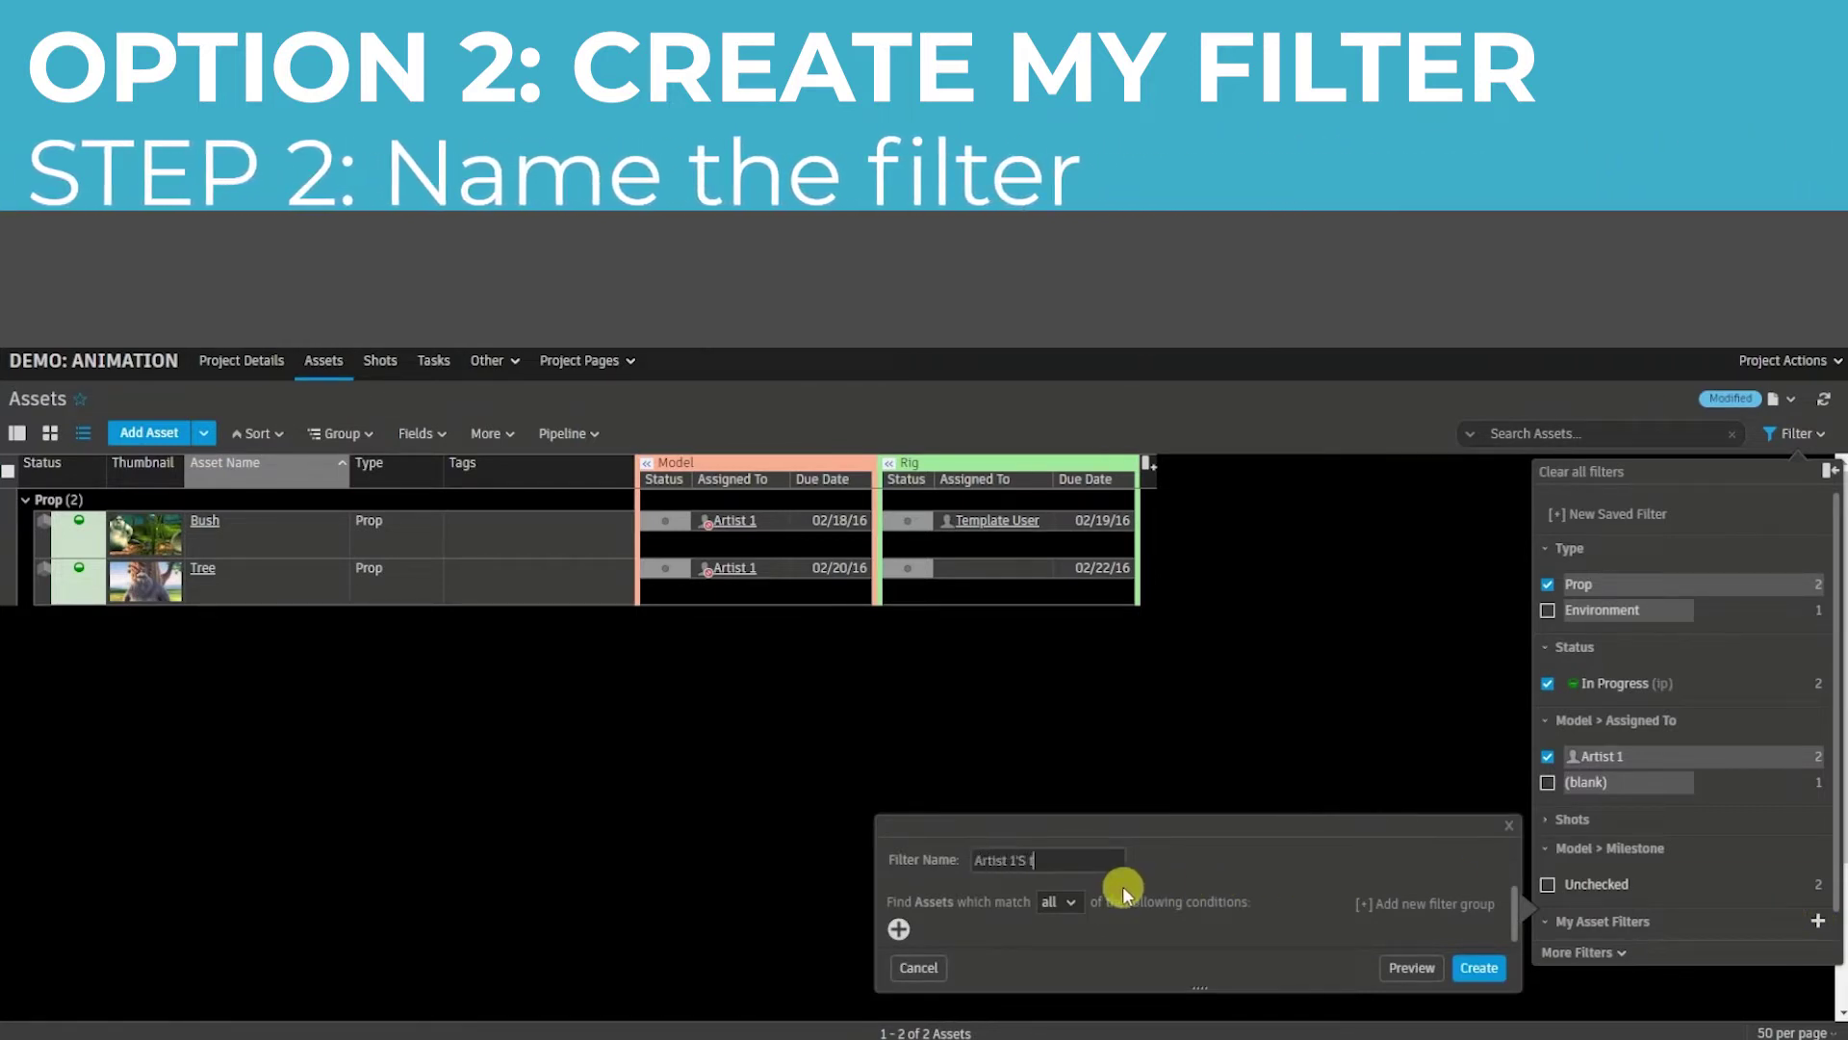
{"action": "type", "text": " Tasks"}
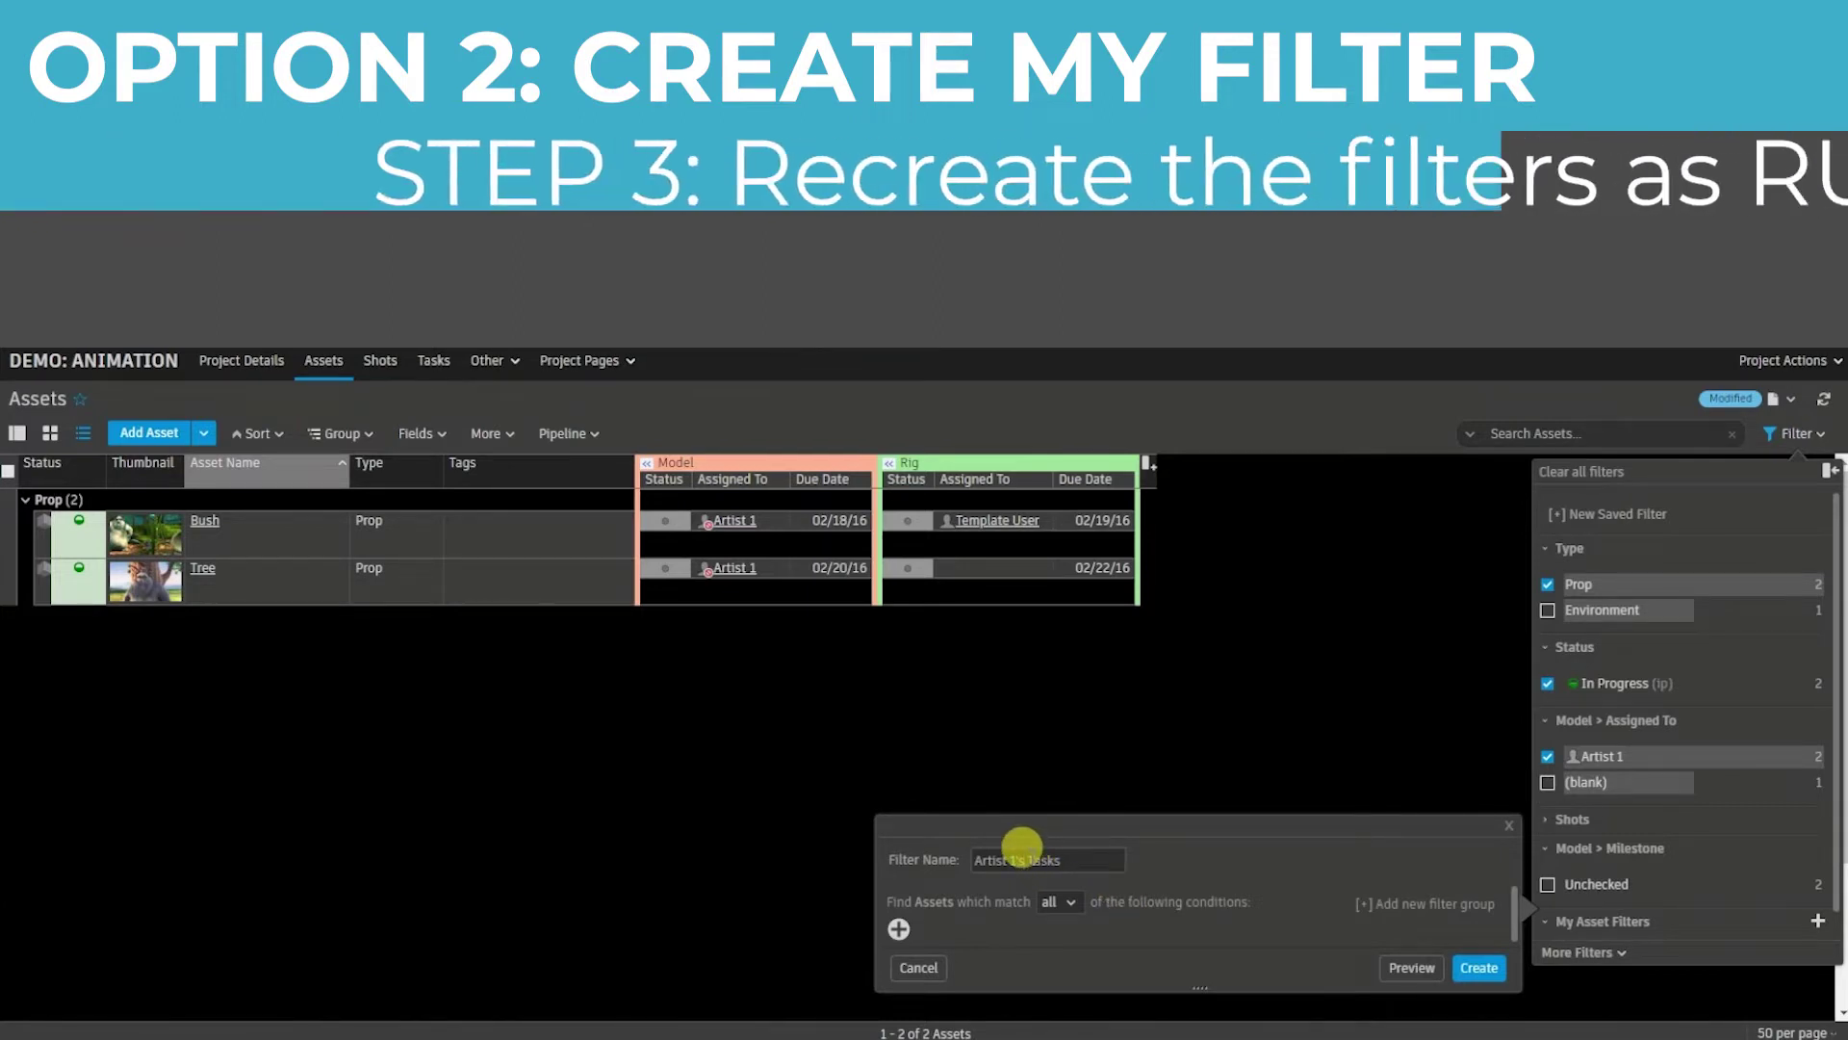
- Add a first condition to the filter requiring that the asset's Type is Prop
{"action": "left_click", "coordinate": [899, 931]}
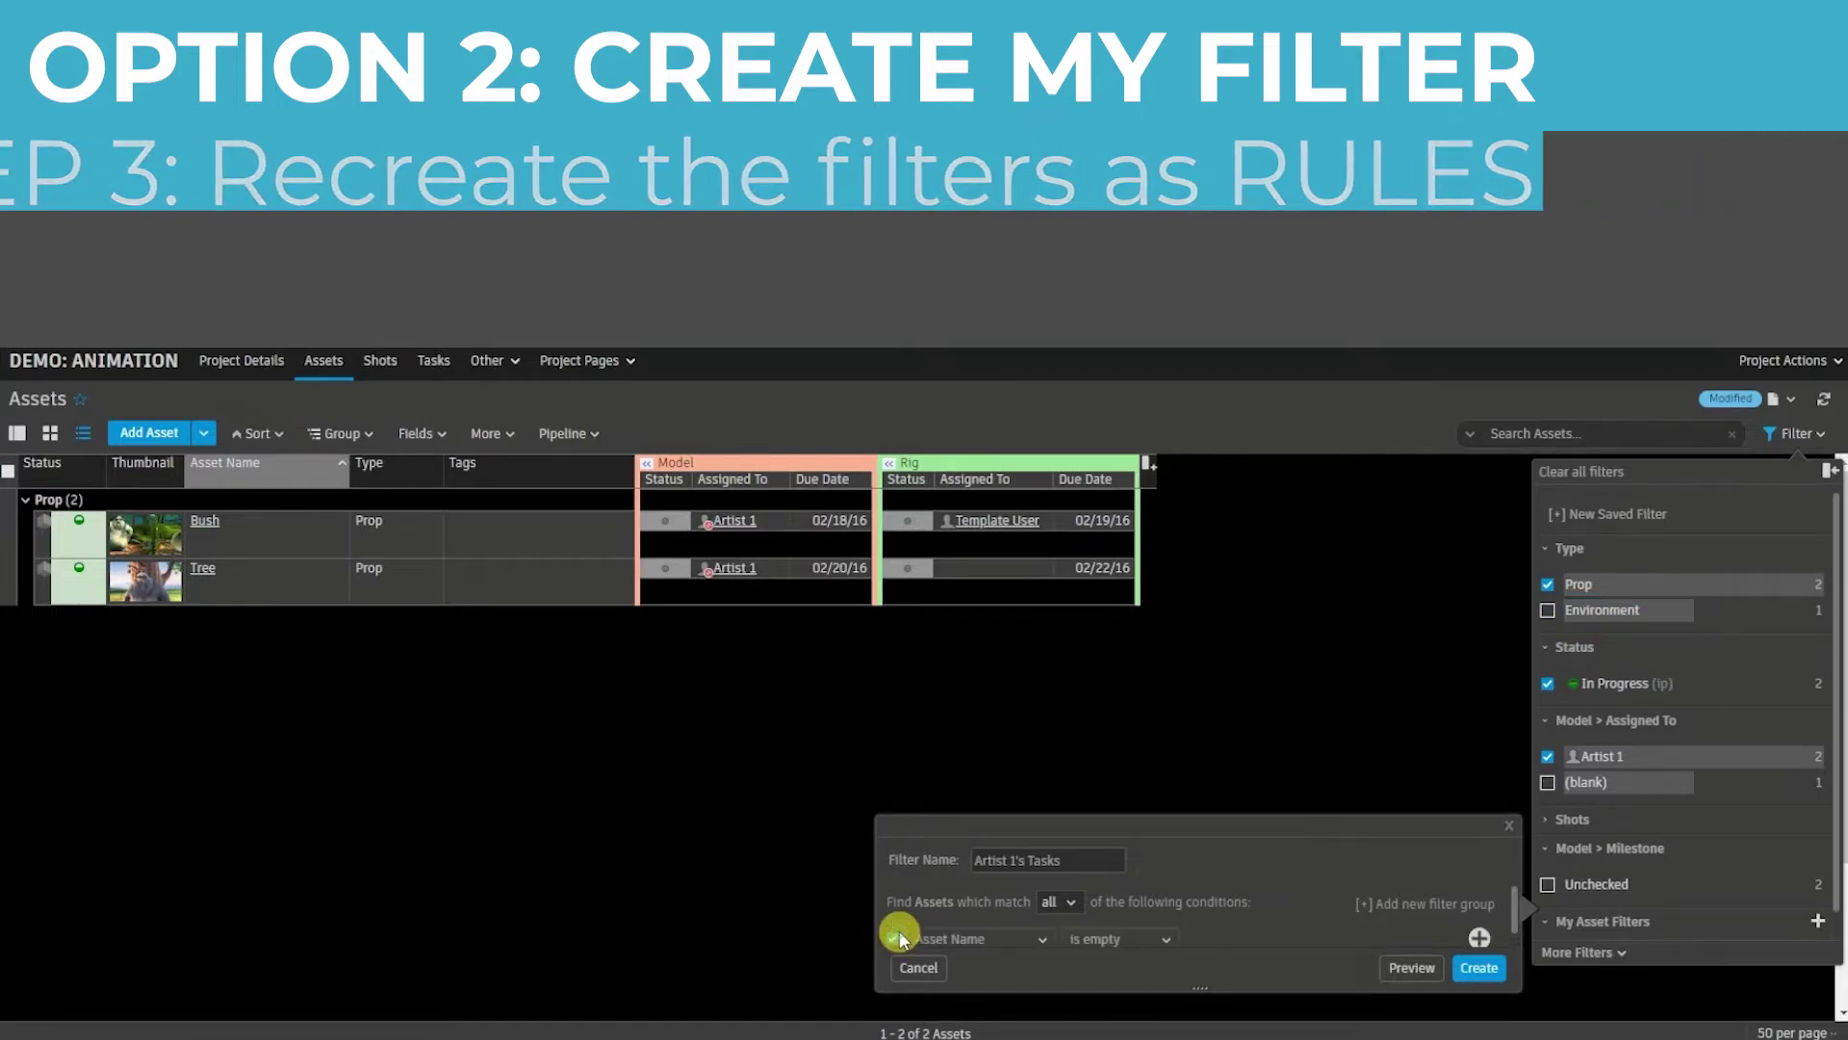
{"action": "left_click", "coordinate": [1030, 938]}
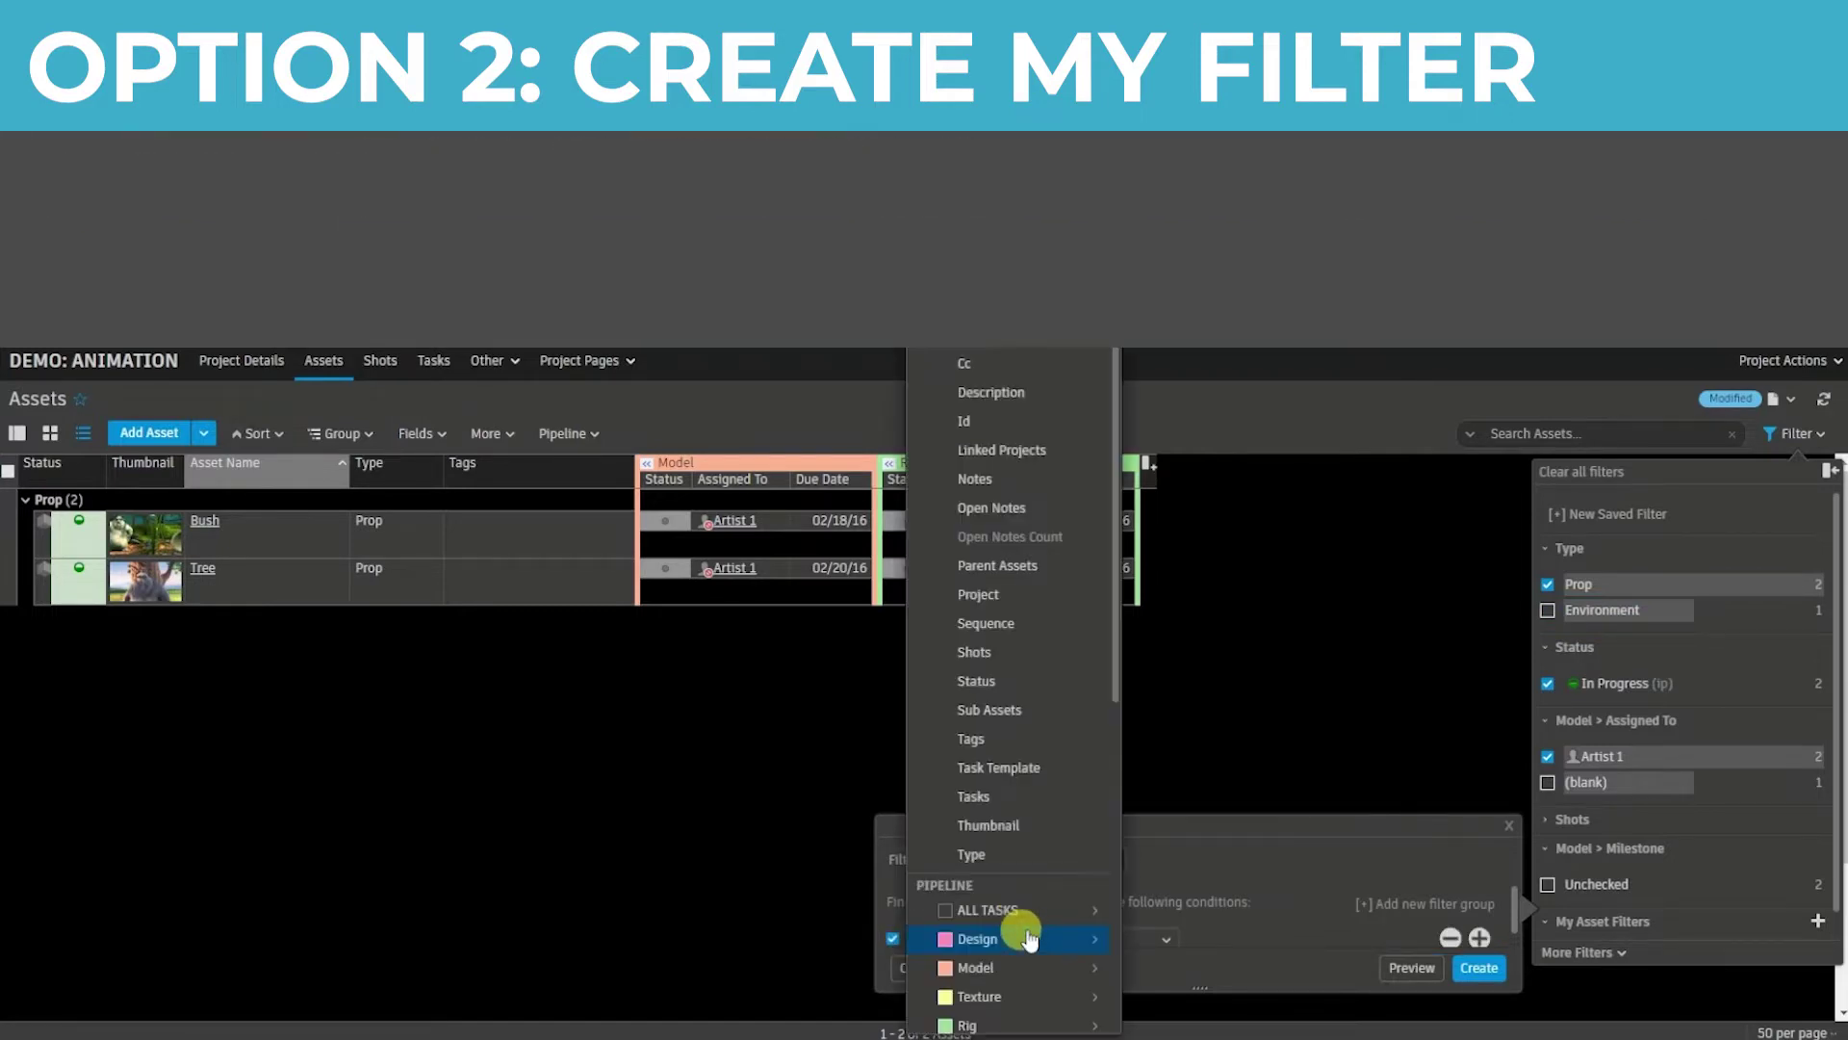
{"action": "scroll", "coordinate": [1032, 820], "scroll_direction": "up", "scroll_amount": 2}
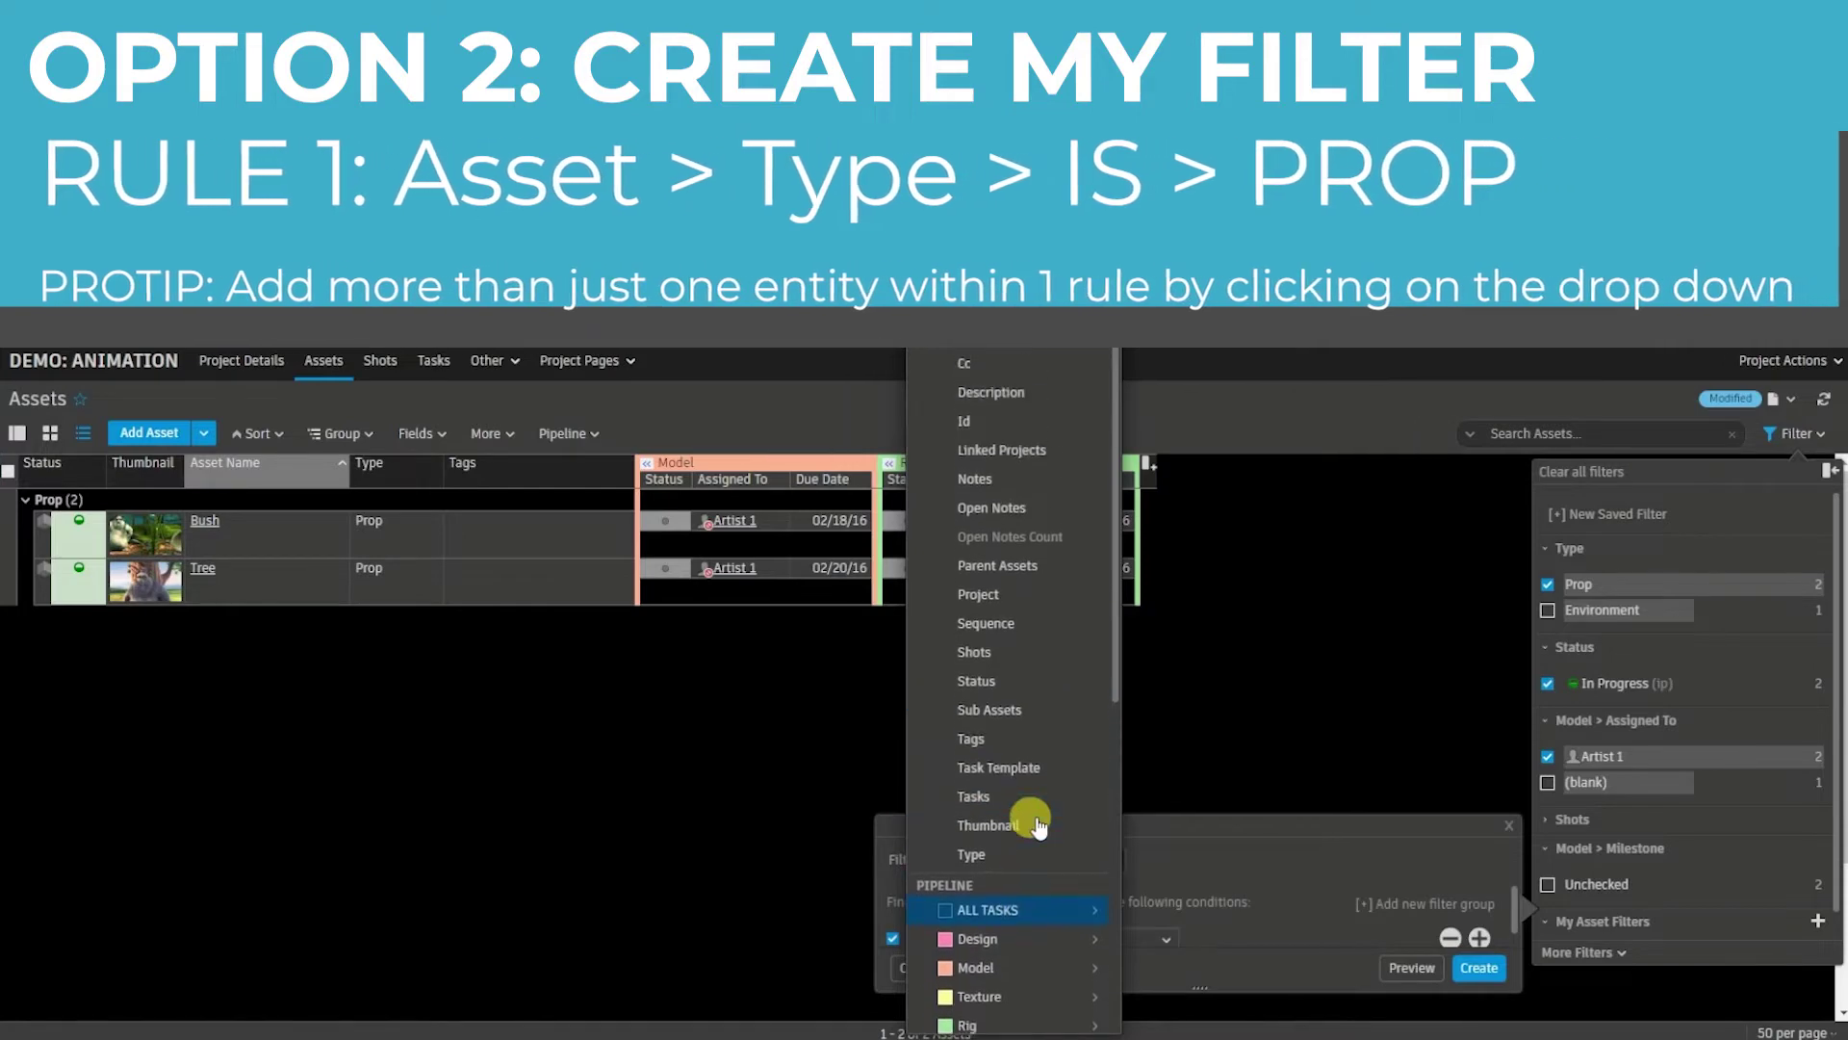
{"action": "left_click", "coordinate": [1001, 854]}
{"action": "left_click", "coordinate": [1230, 936]}
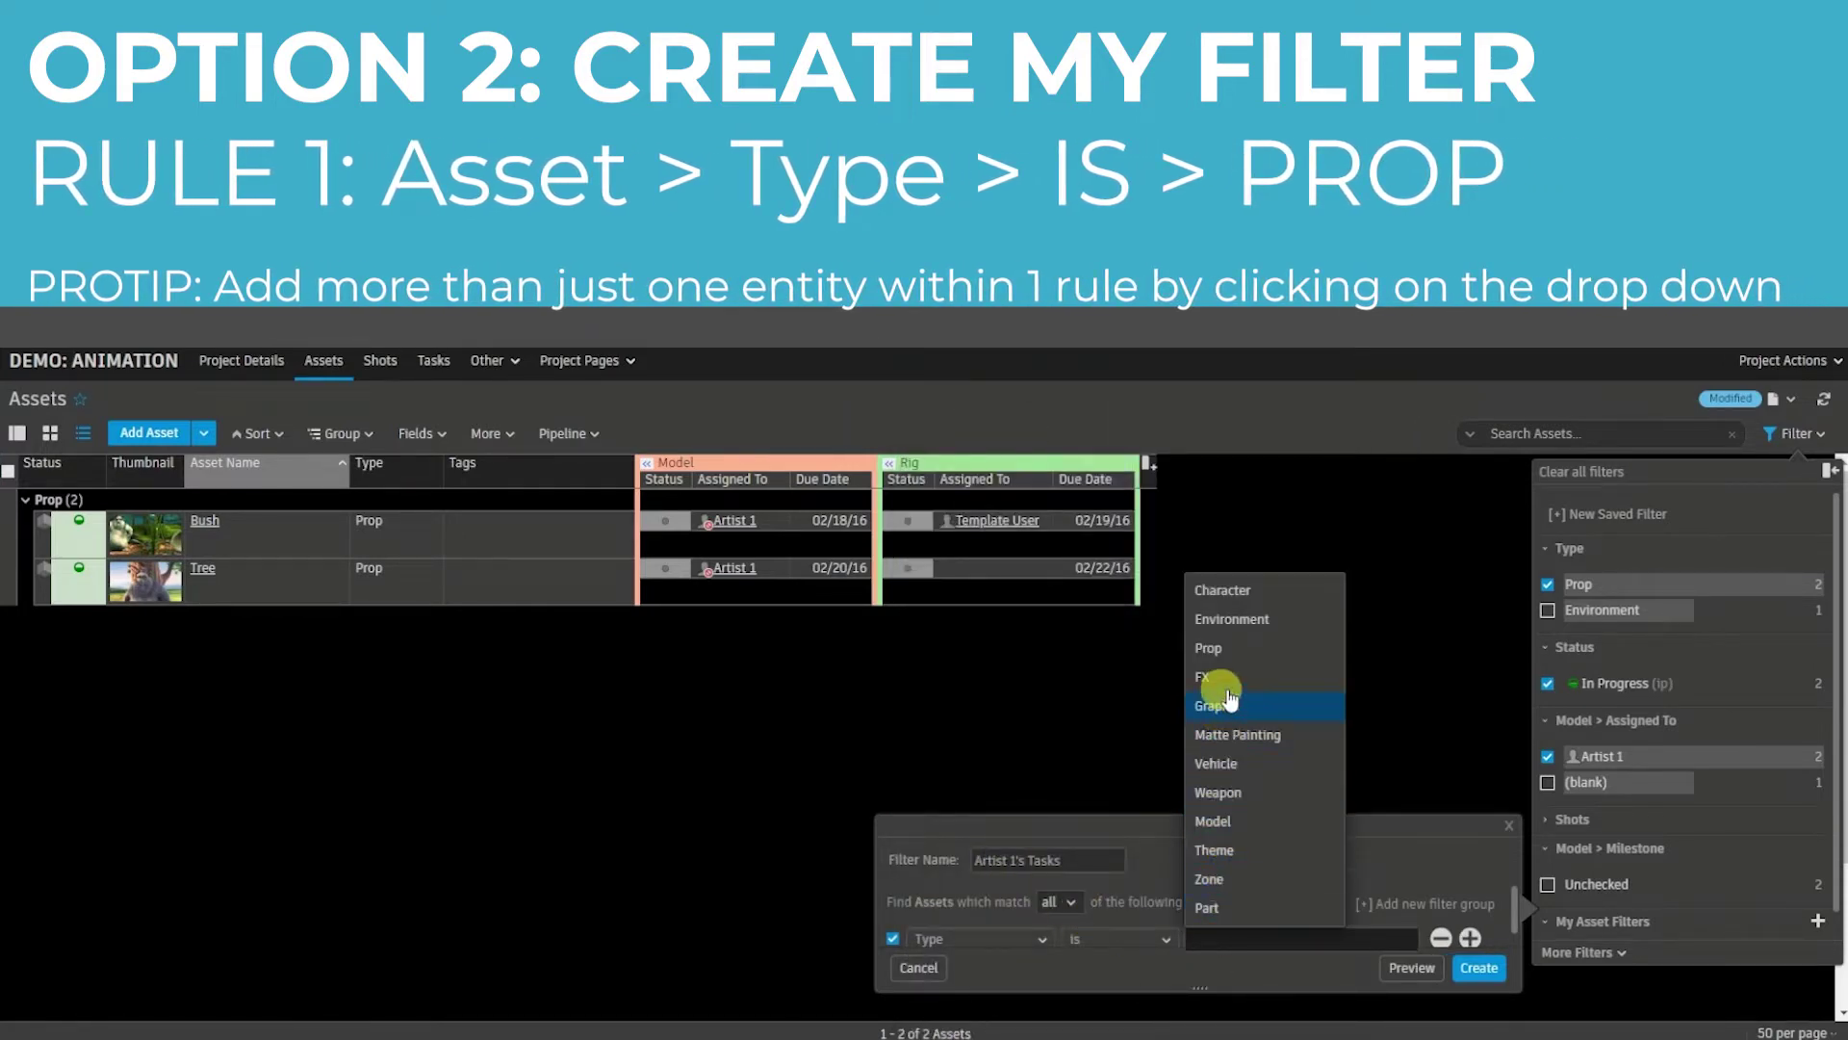
{"action": "left_click", "coordinate": [1232, 653]}
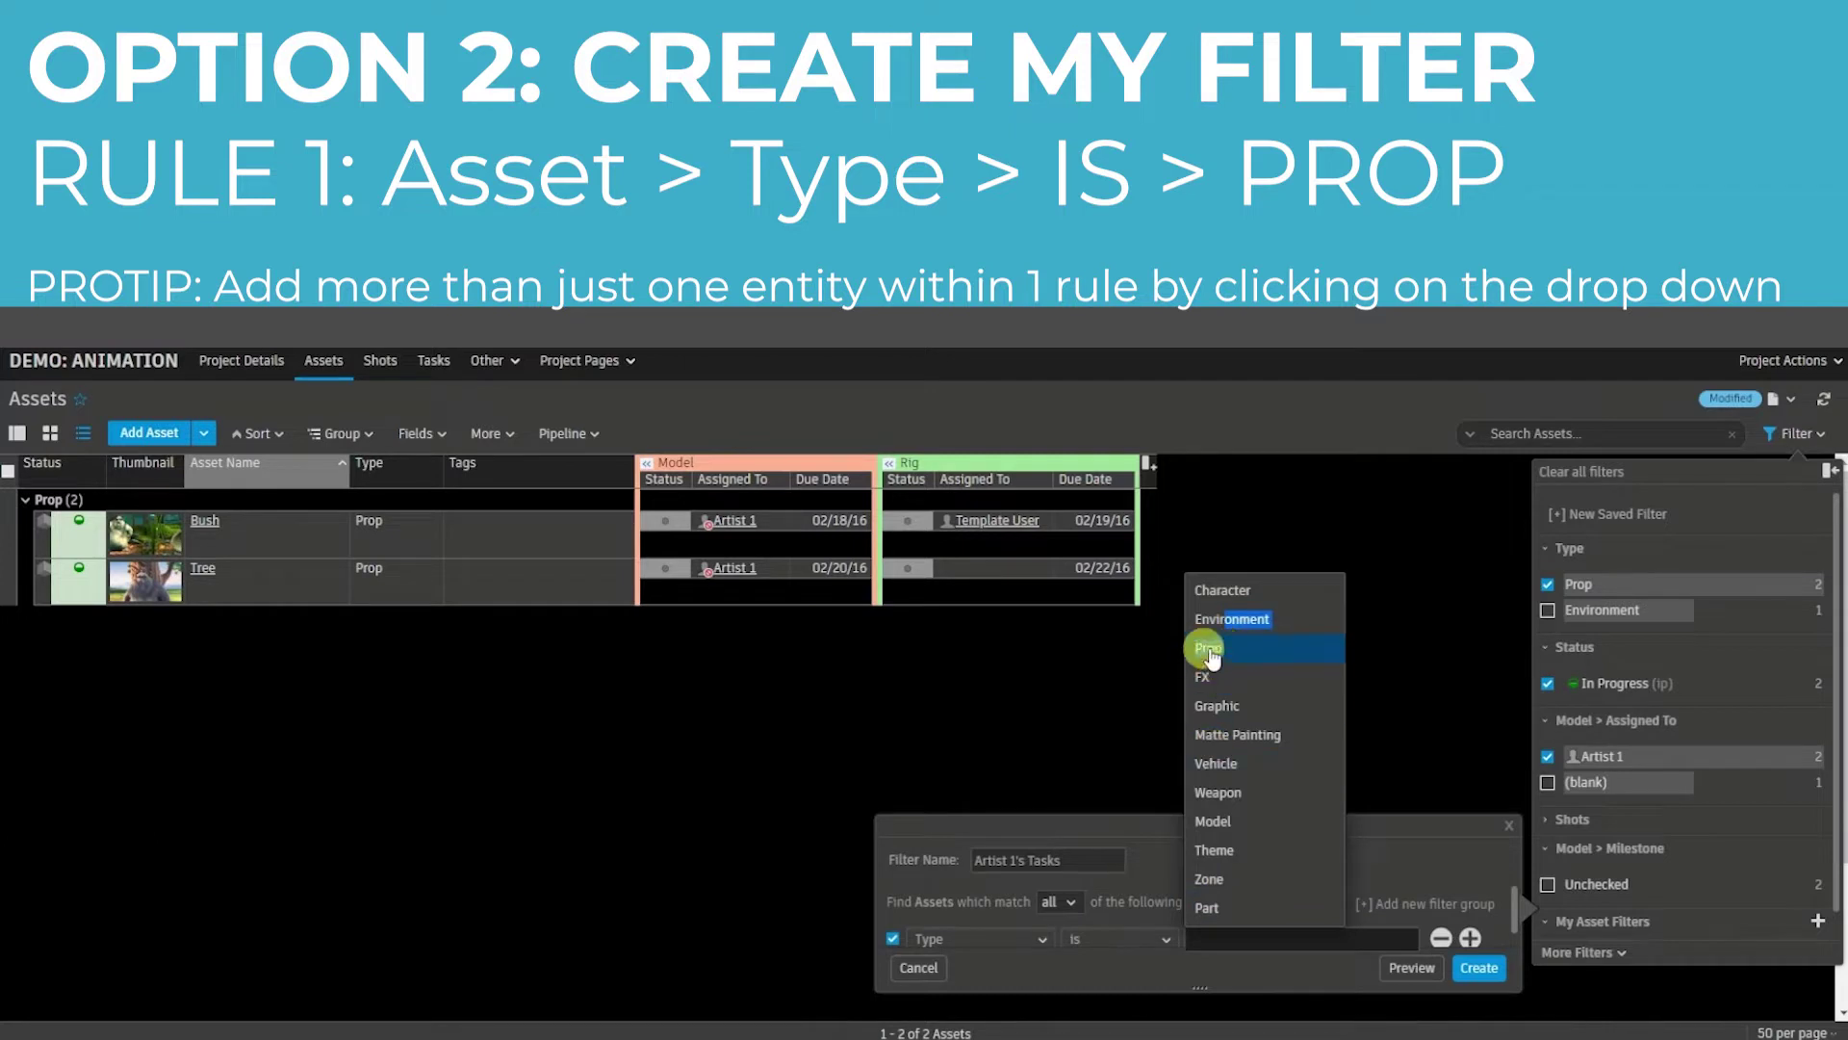
{"action": "left_click", "coordinate": [1446, 883]}
- Add a second condition to the filter requiring that the asset's Status is In Progress
{"action": "left_click", "coordinate": [1469, 927]}
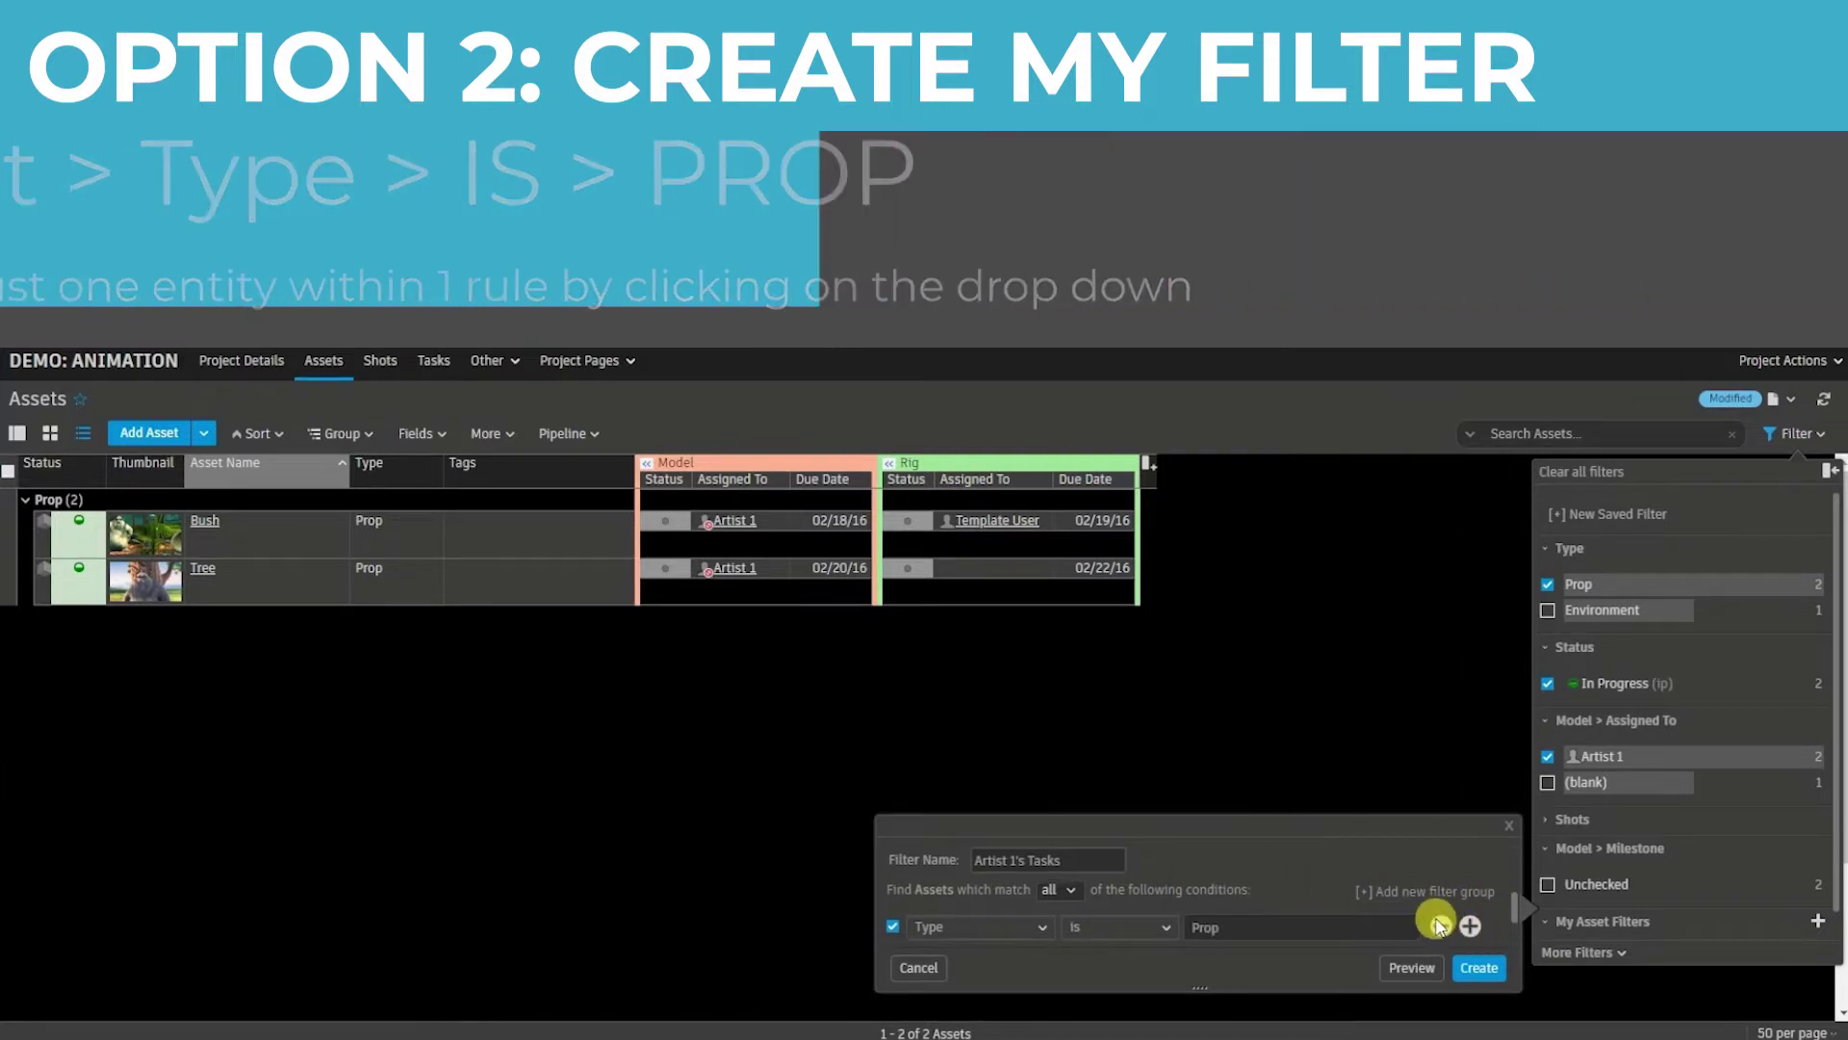
{"action": "left_click", "coordinate": [958, 934]}
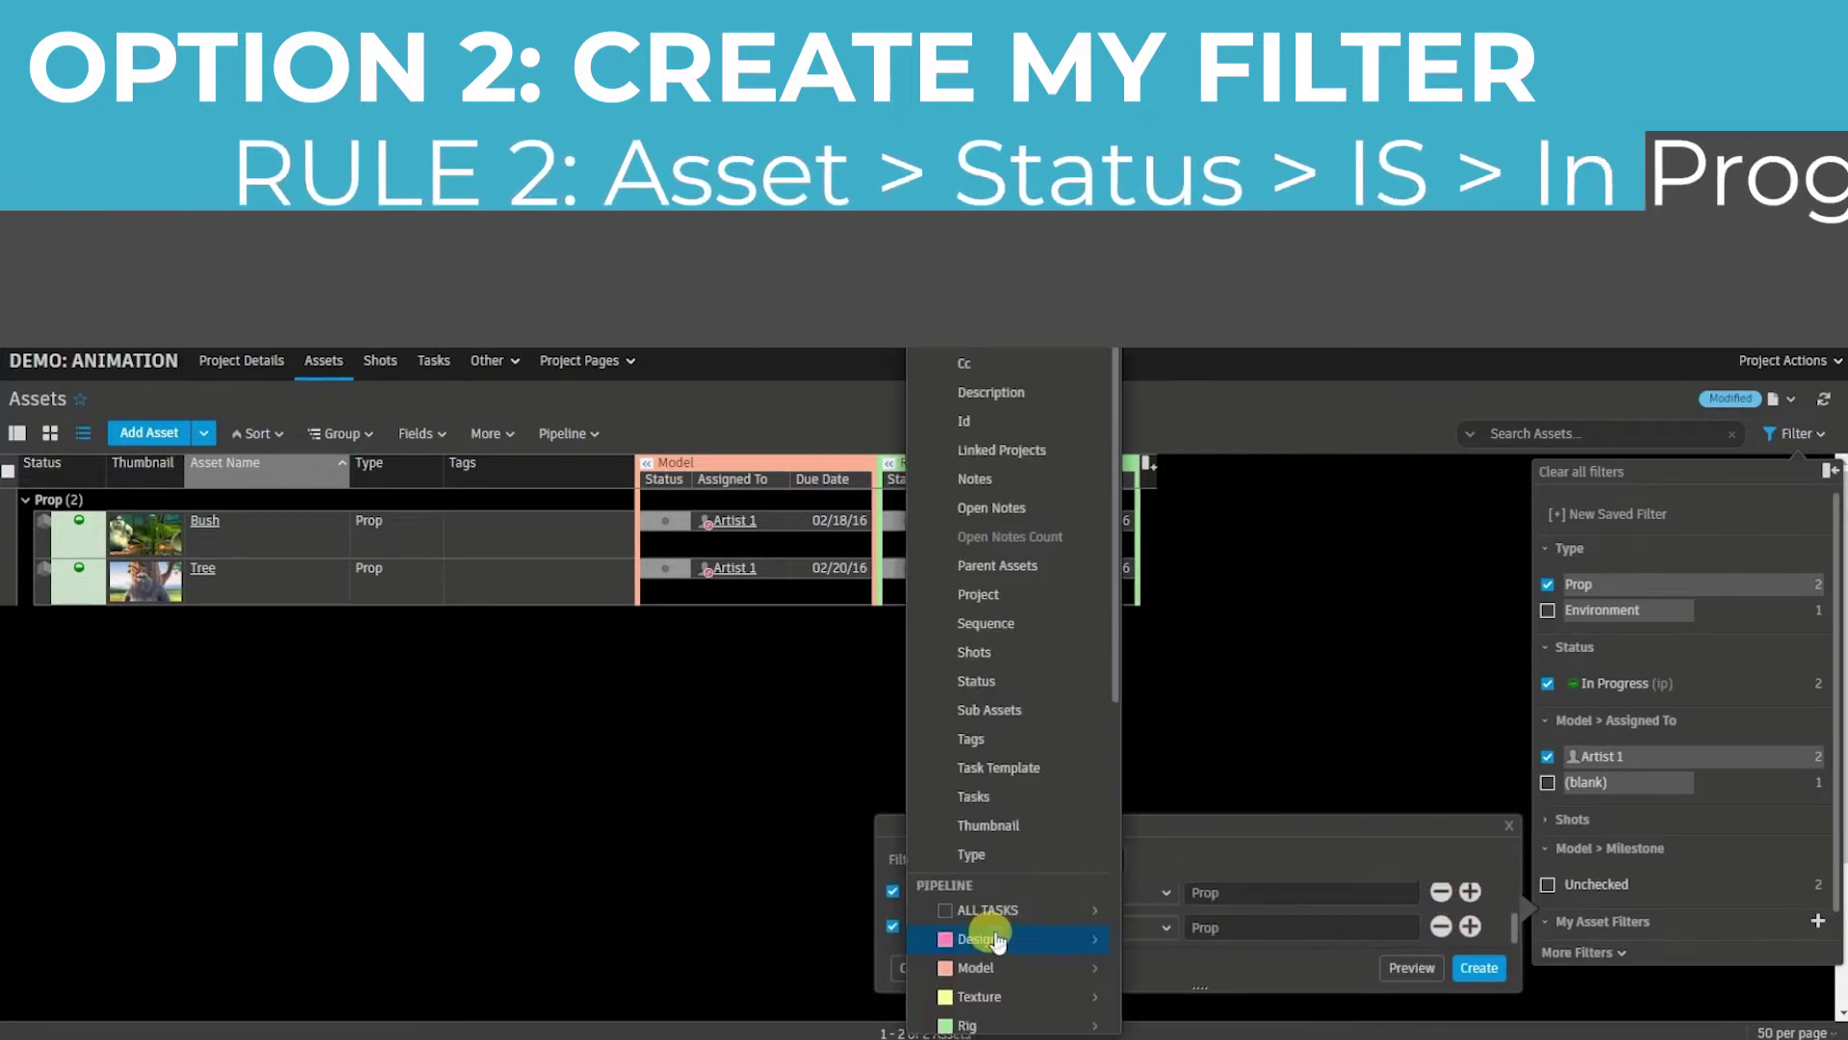
{"action": "left_click", "coordinate": [976, 681]}
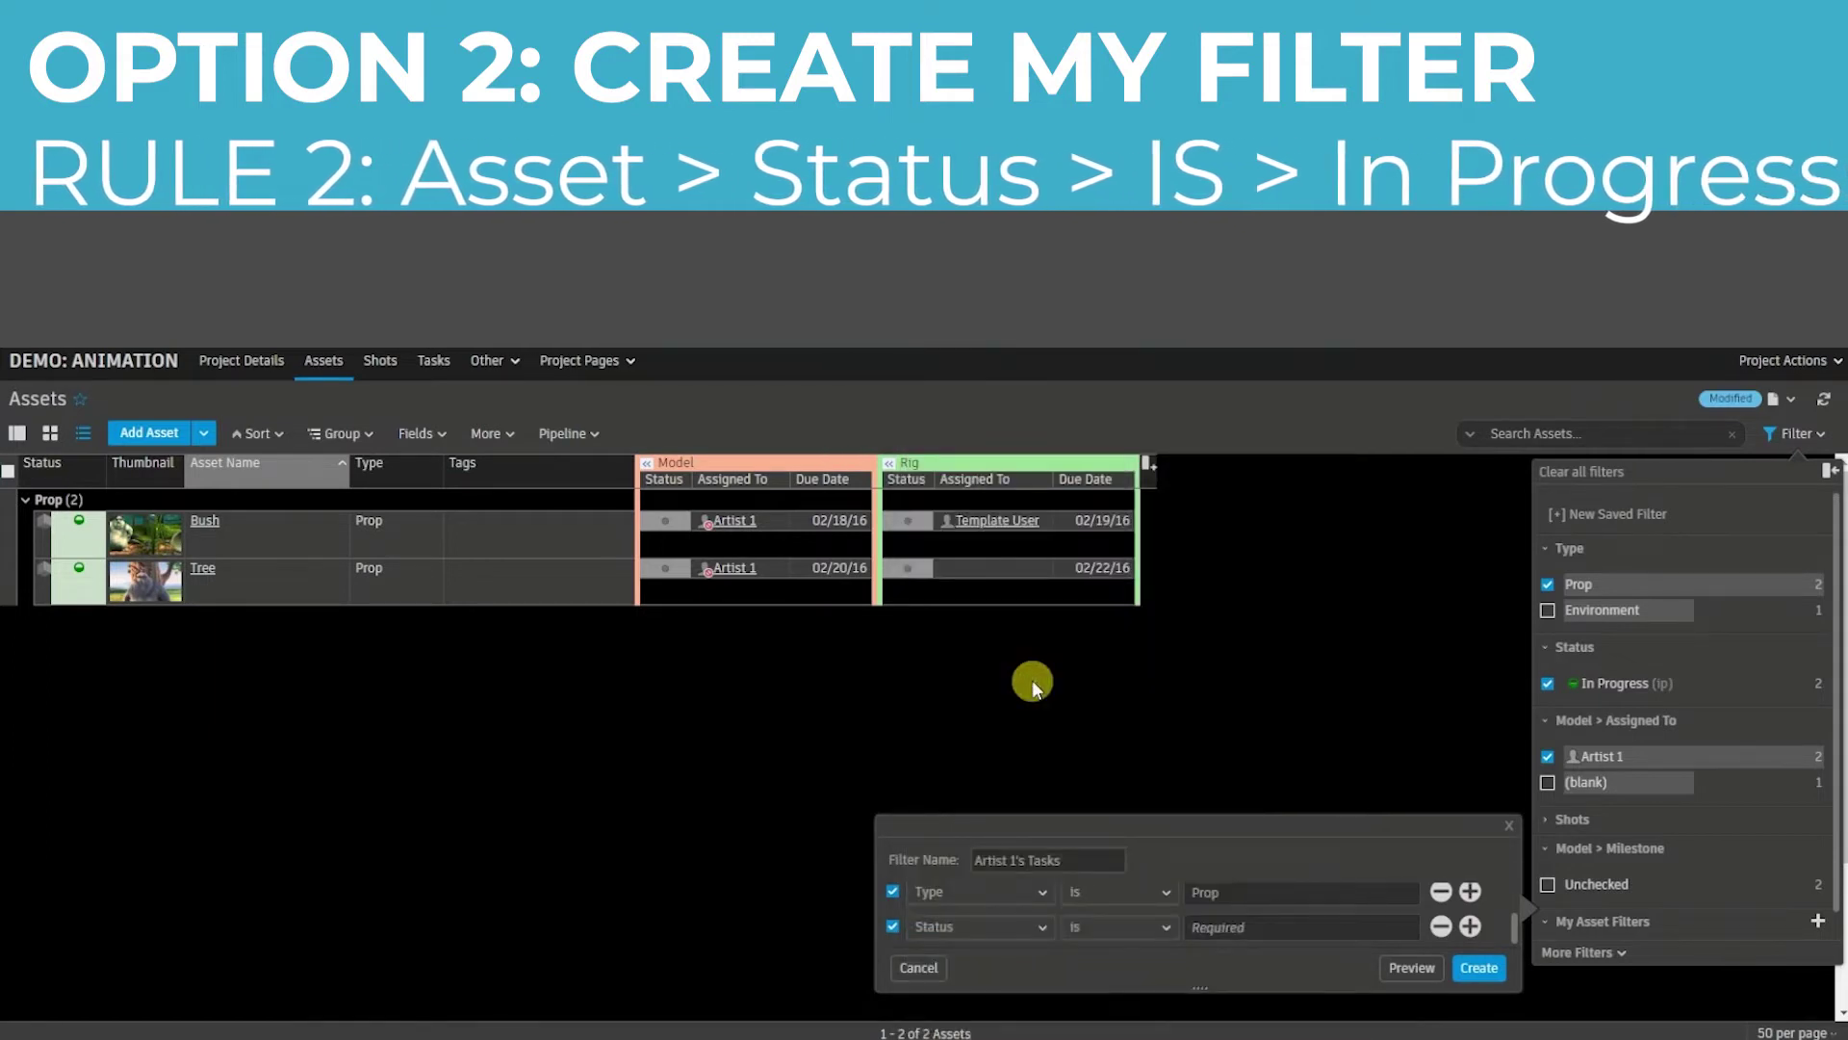
{"action": "left_click", "coordinate": [1198, 926]}
{"action": "left_click", "coordinate": [1286, 858]}
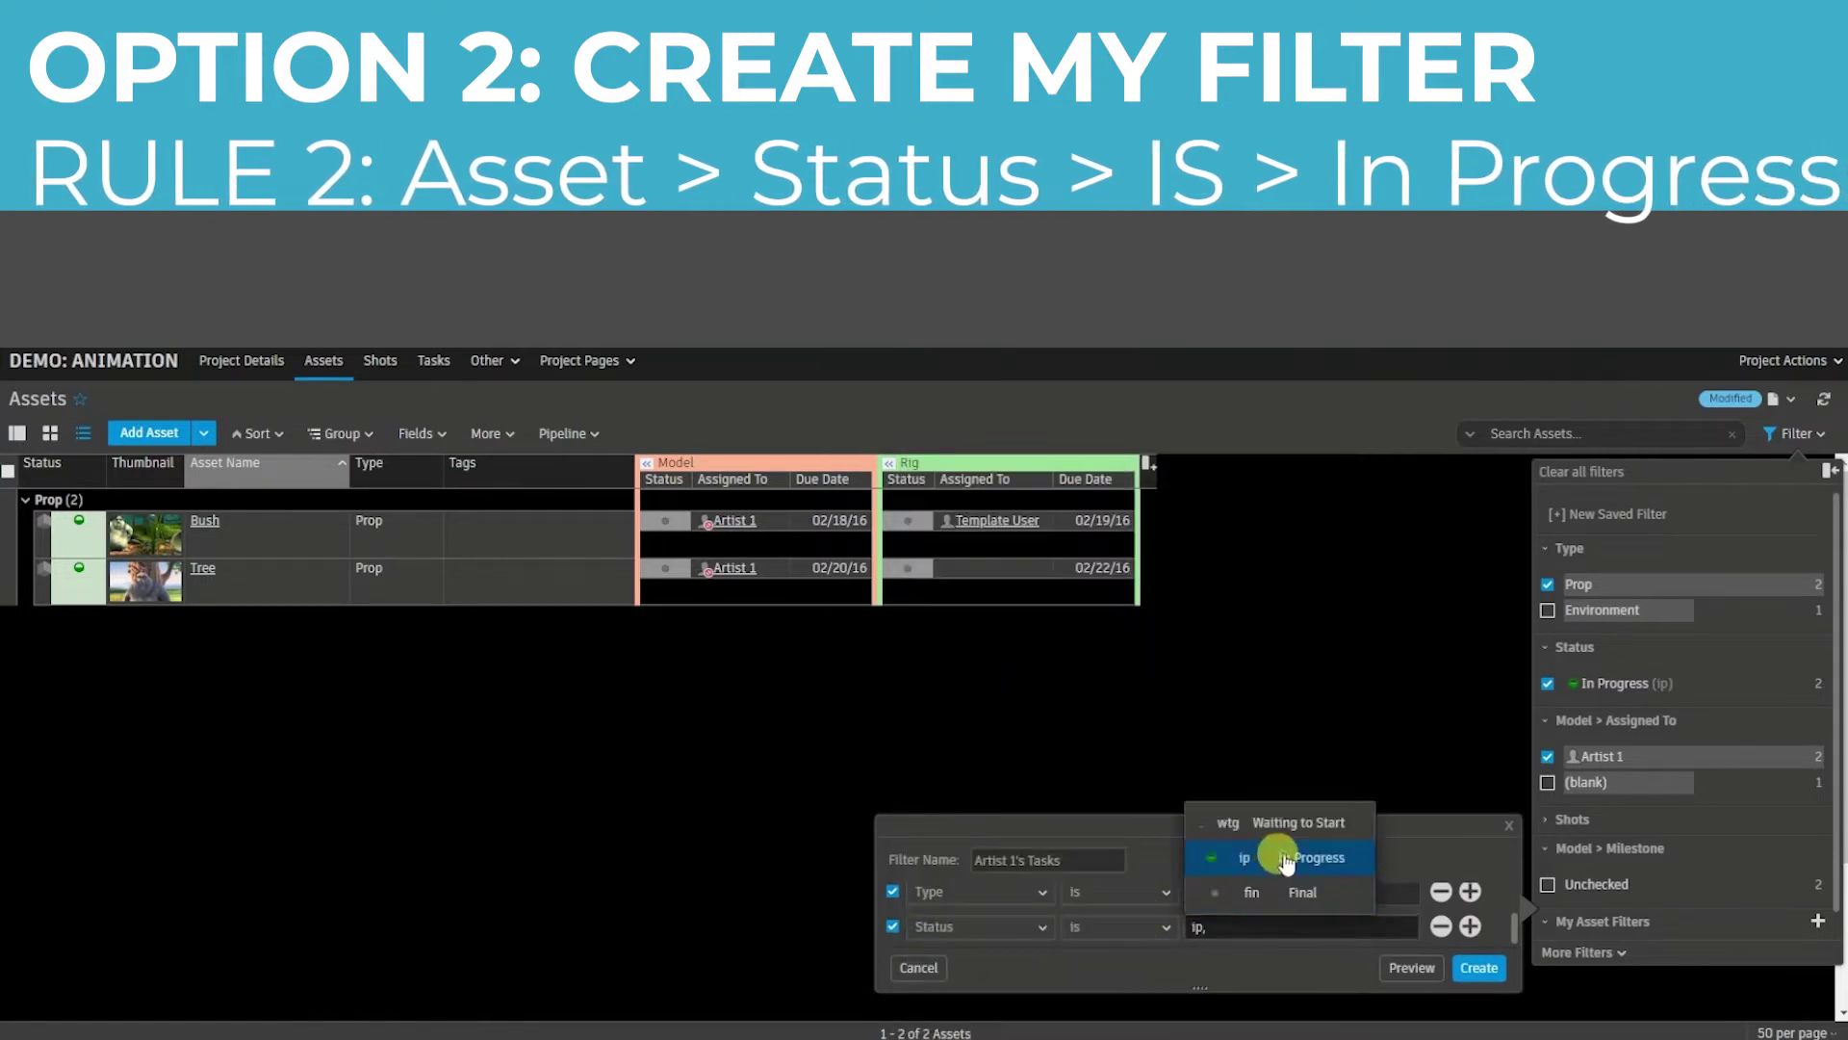
- Enlarge the filter dialog and add a third condition requiring that the Model step's Assigned To includes Artist 1
{"action": "left_click", "coordinate": [1472, 927]}
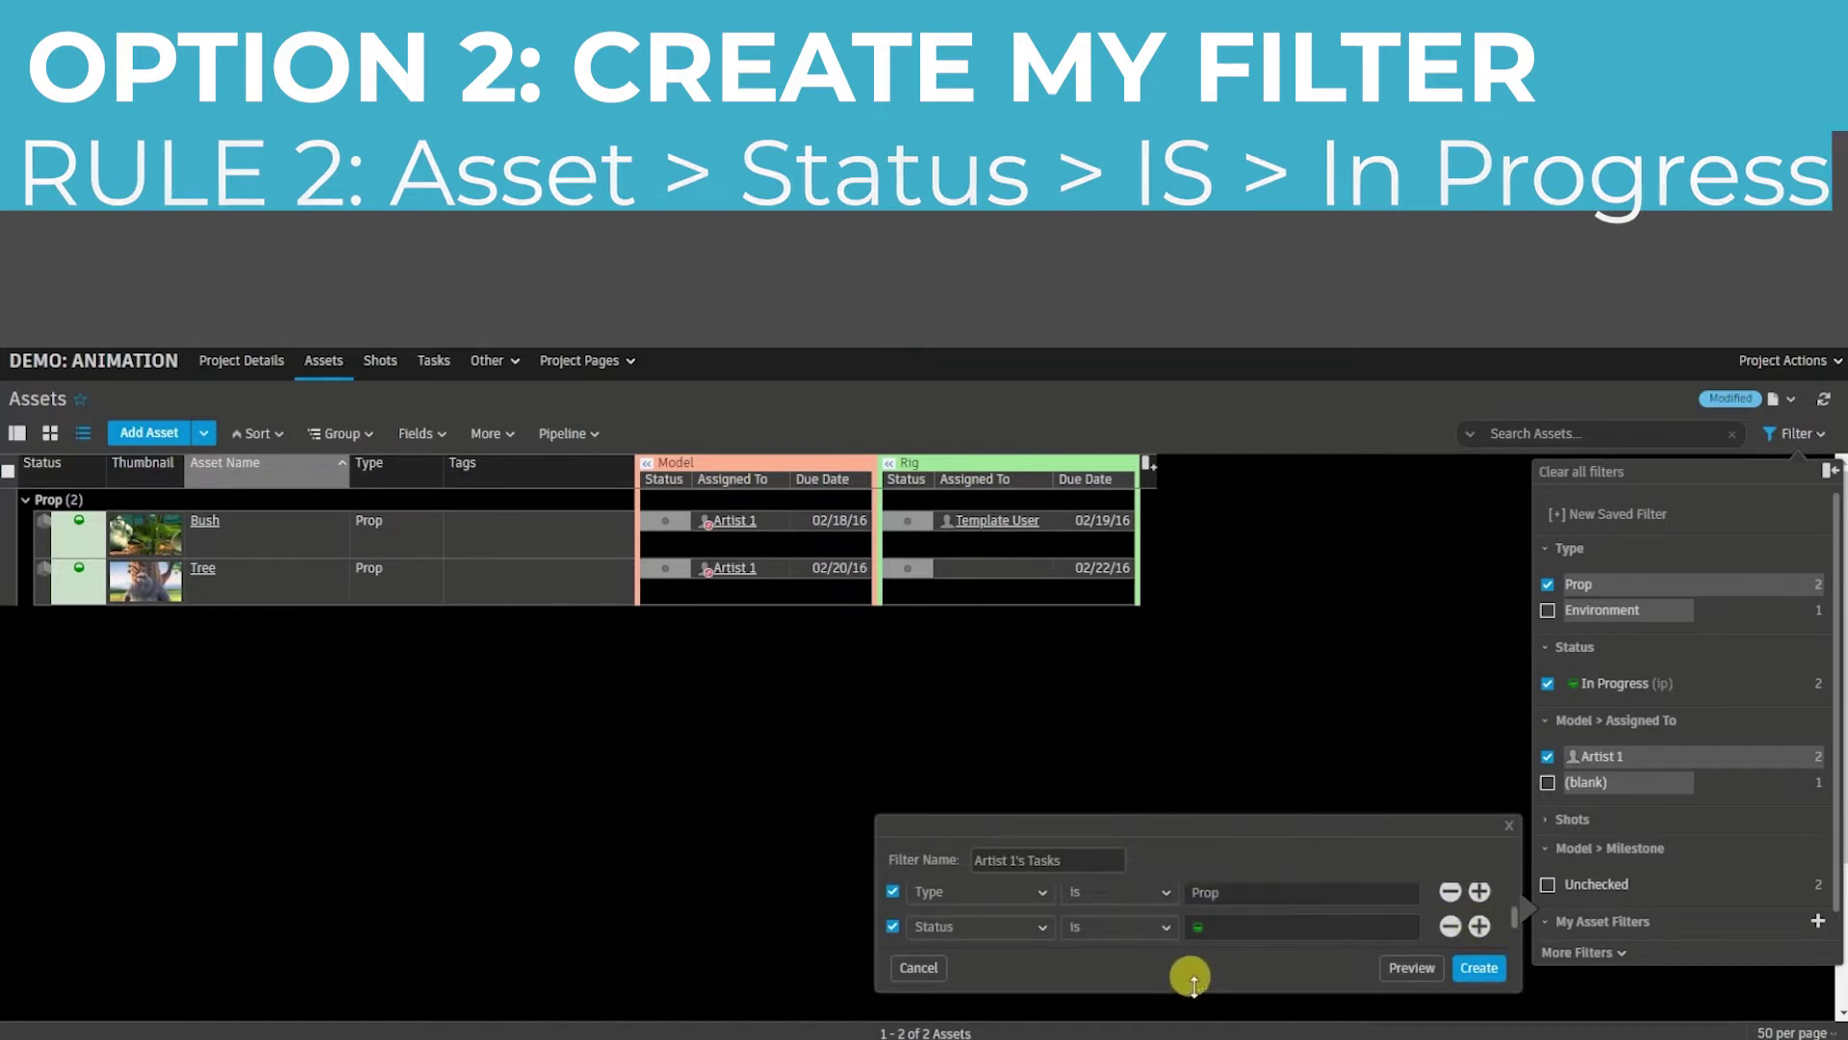
{"action": "left_click_drag", "start_coordinate": [1190, 827], "coordinate": [1167, 734]}
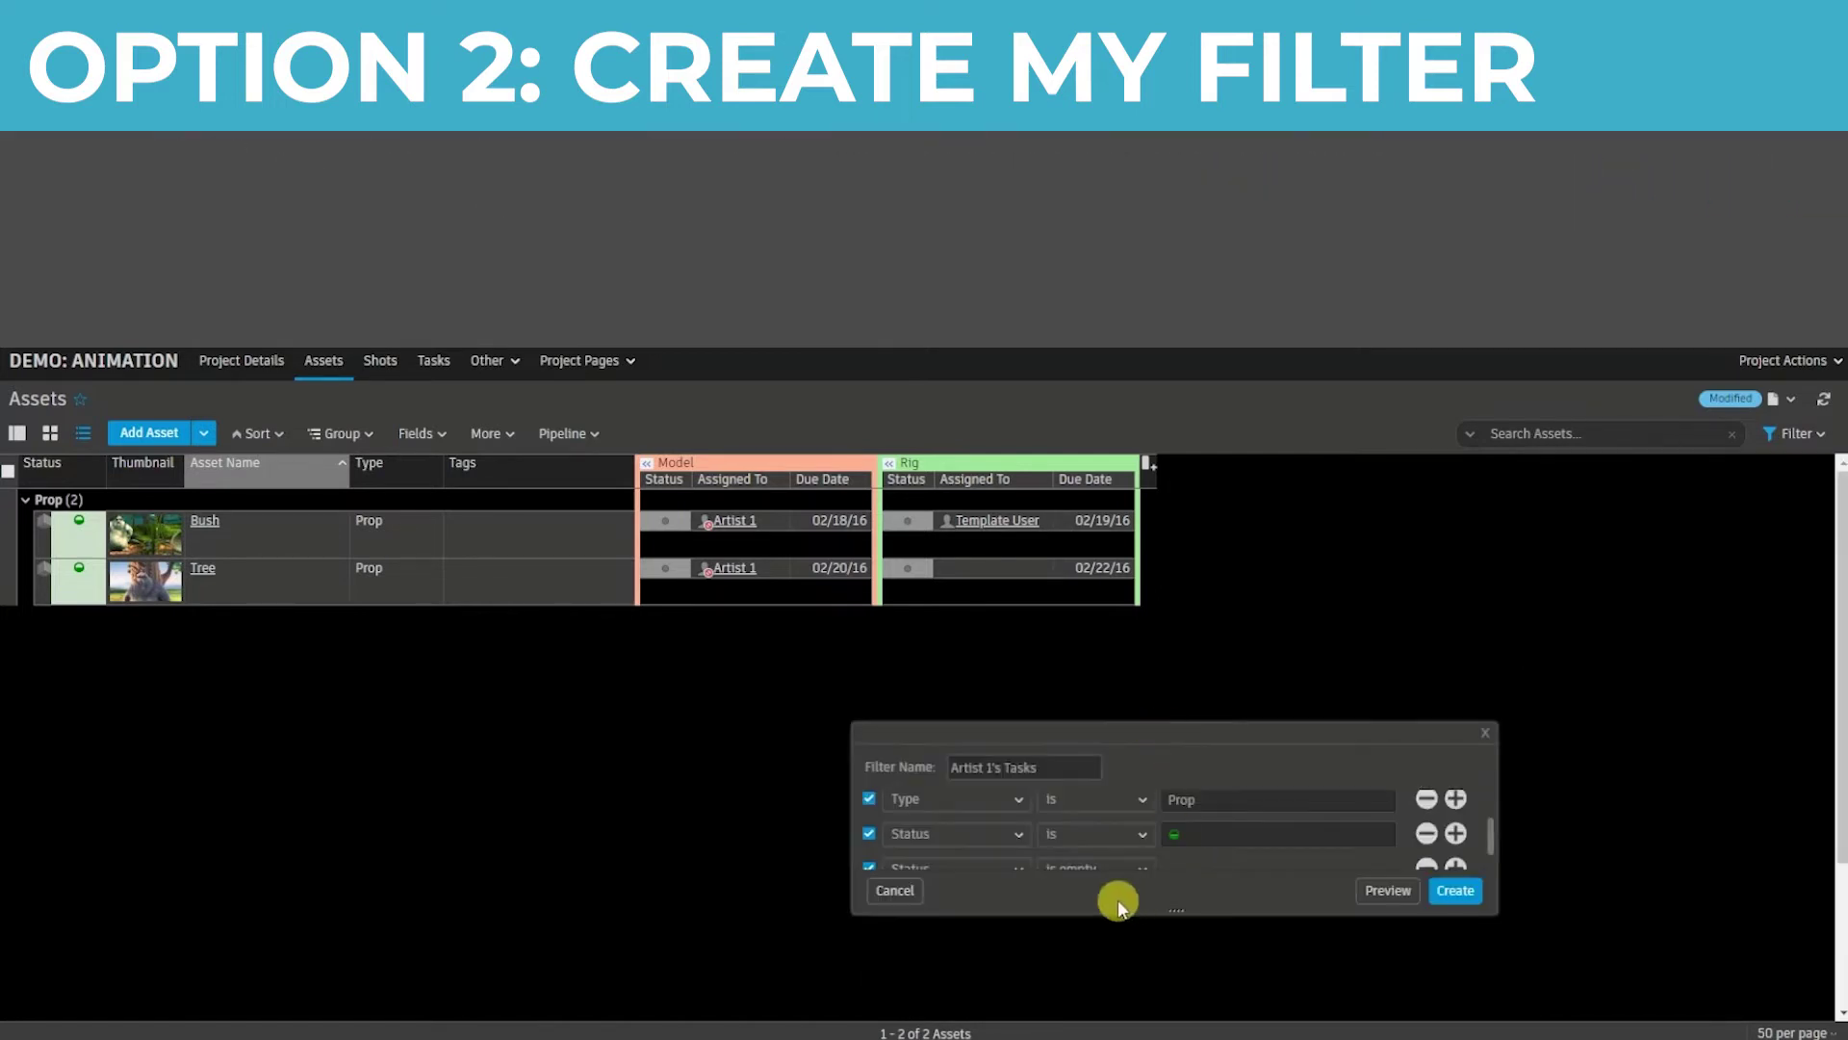
{"action": "left_click_drag", "start_coordinate": [1175, 905], "coordinate": [1148, 963]}
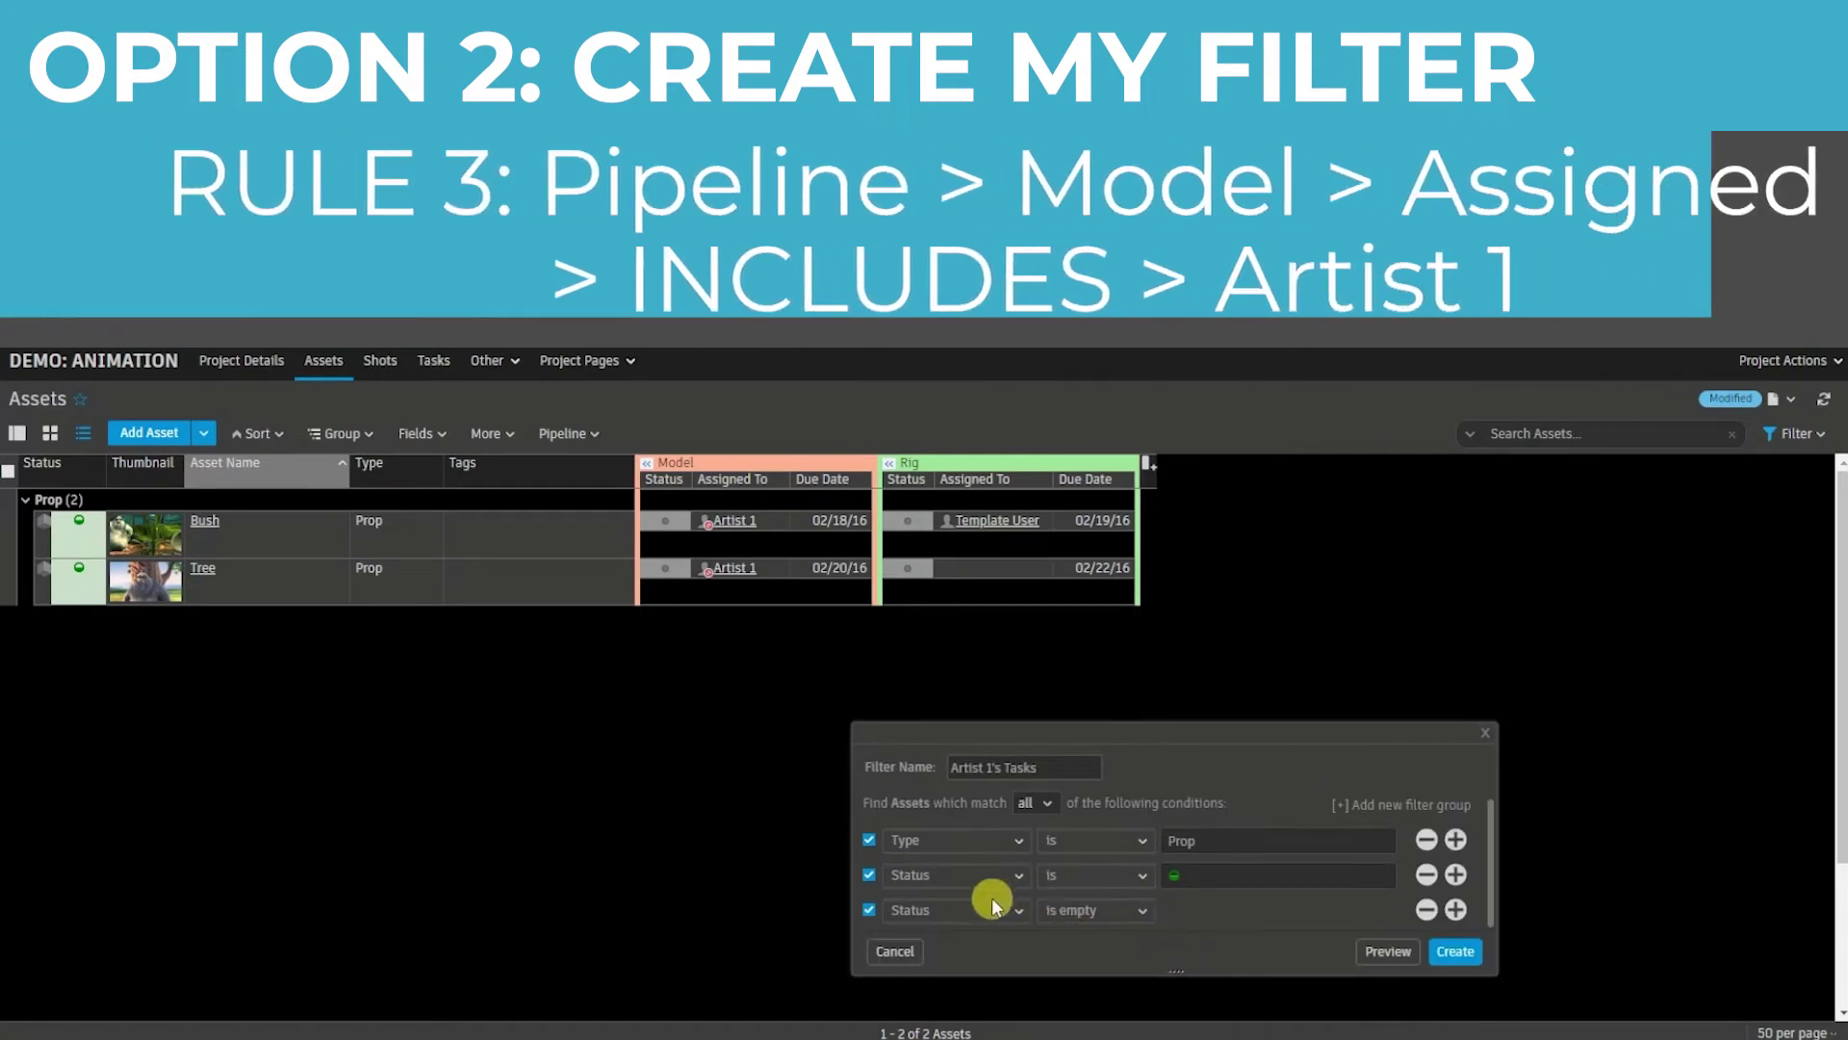
{"action": "left_click", "coordinate": [991, 910]}
{"action": "scroll", "coordinate": [974, 726], "scroll_direction": "down", "scroll_amount": 3}
{"action": "mouse_move", "coordinate": [970, 659]}
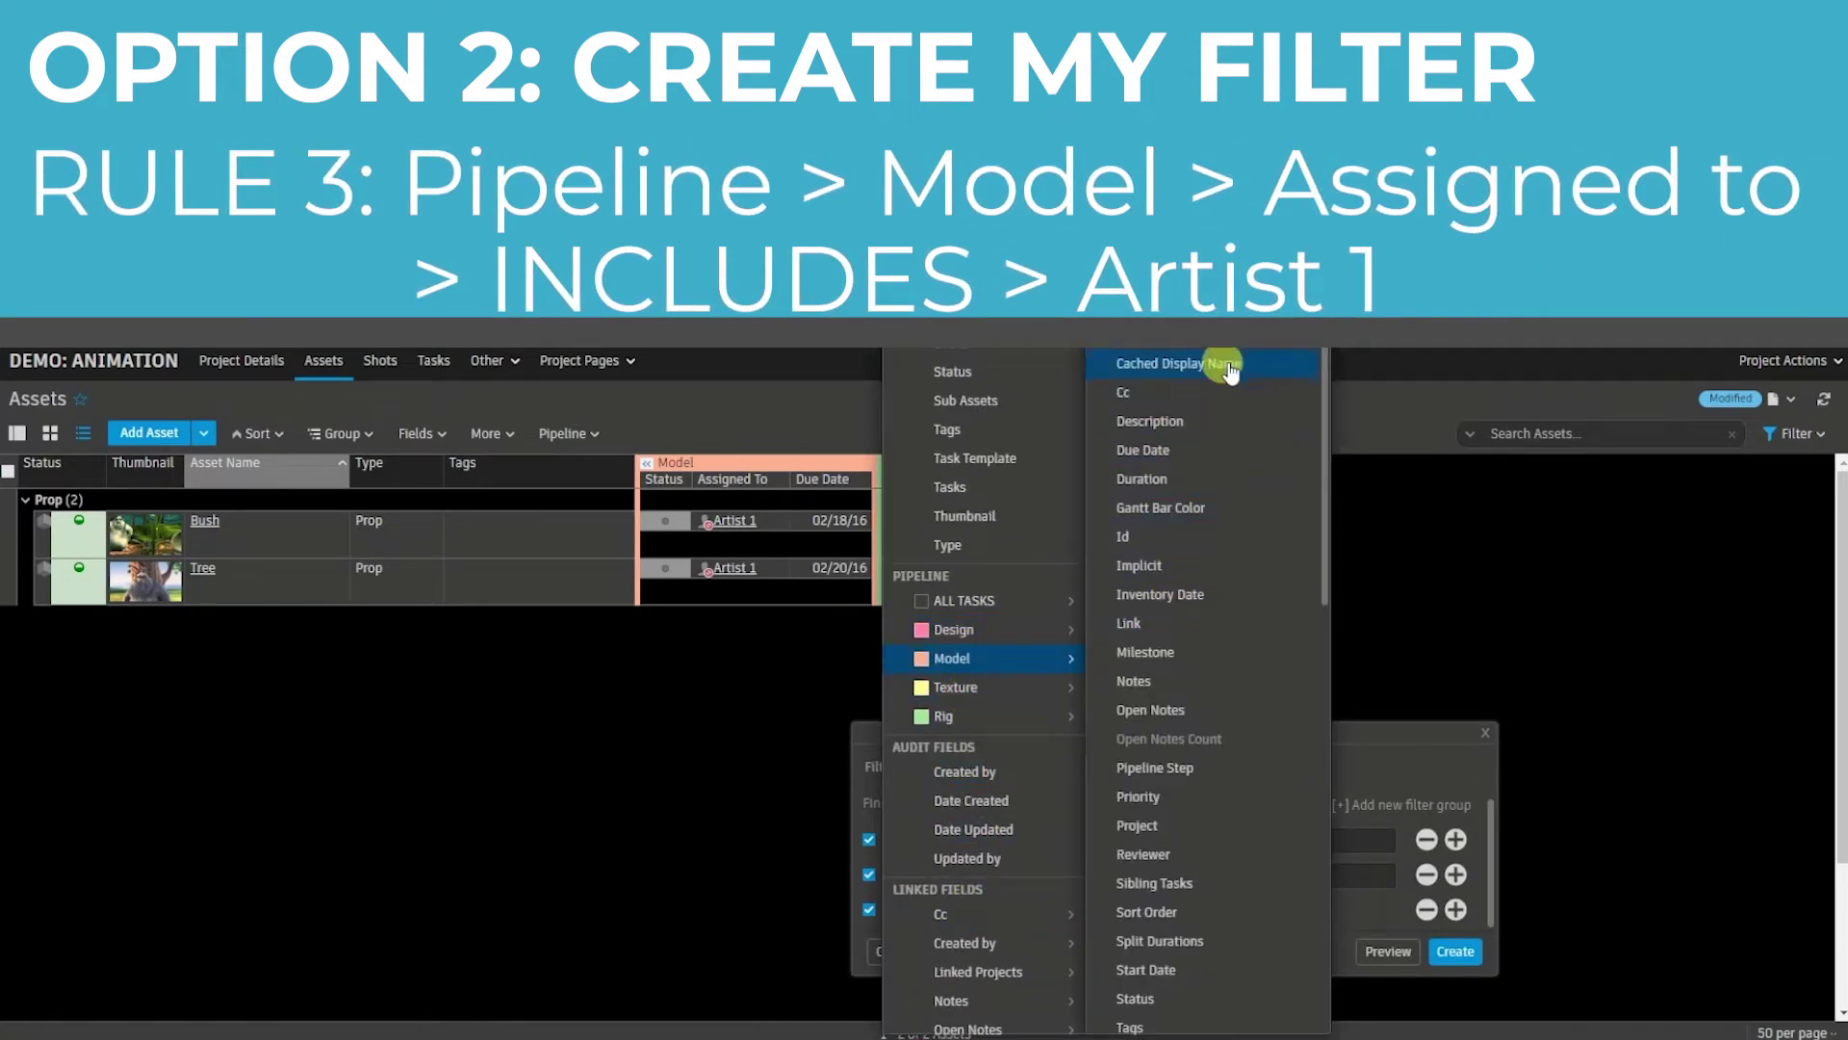
{"action": "left_click", "coordinate": [1156, 932]}
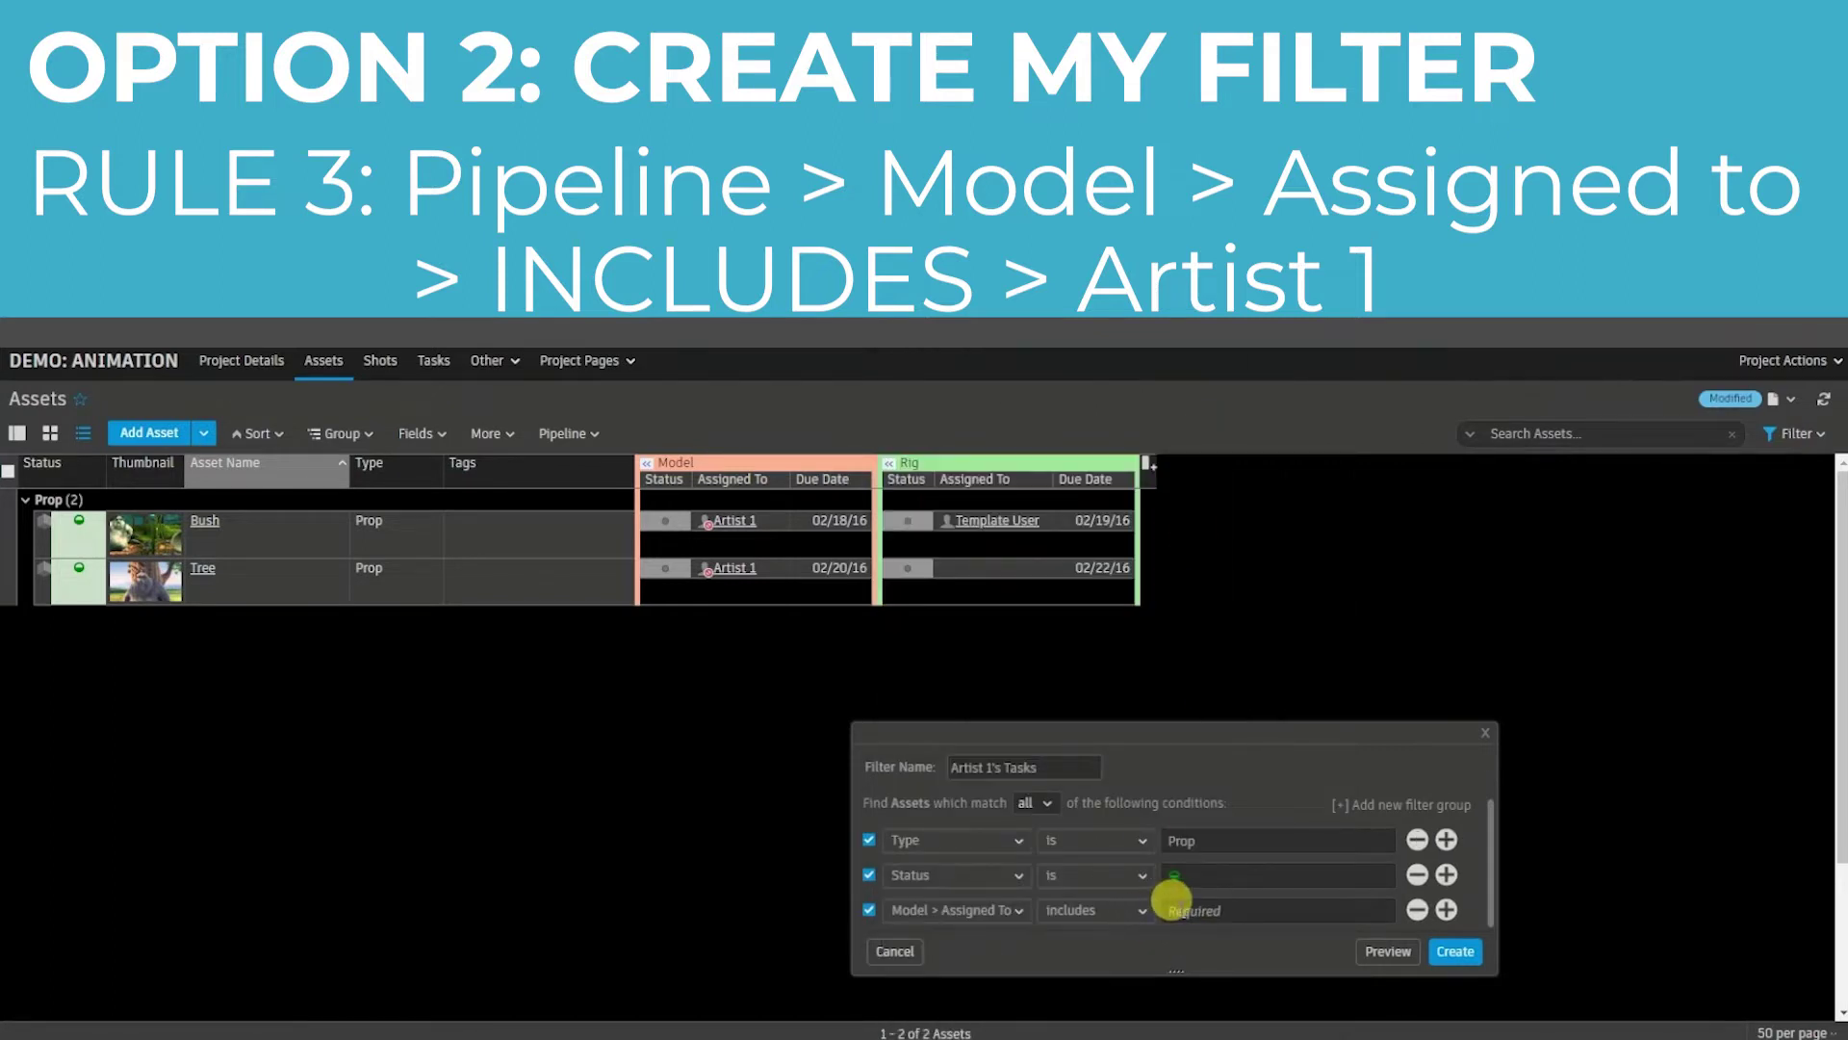
{"action": "left_click", "coordinate": [1107, 919]}
{"action": "left_click", "coordinate": [1208, 907]}
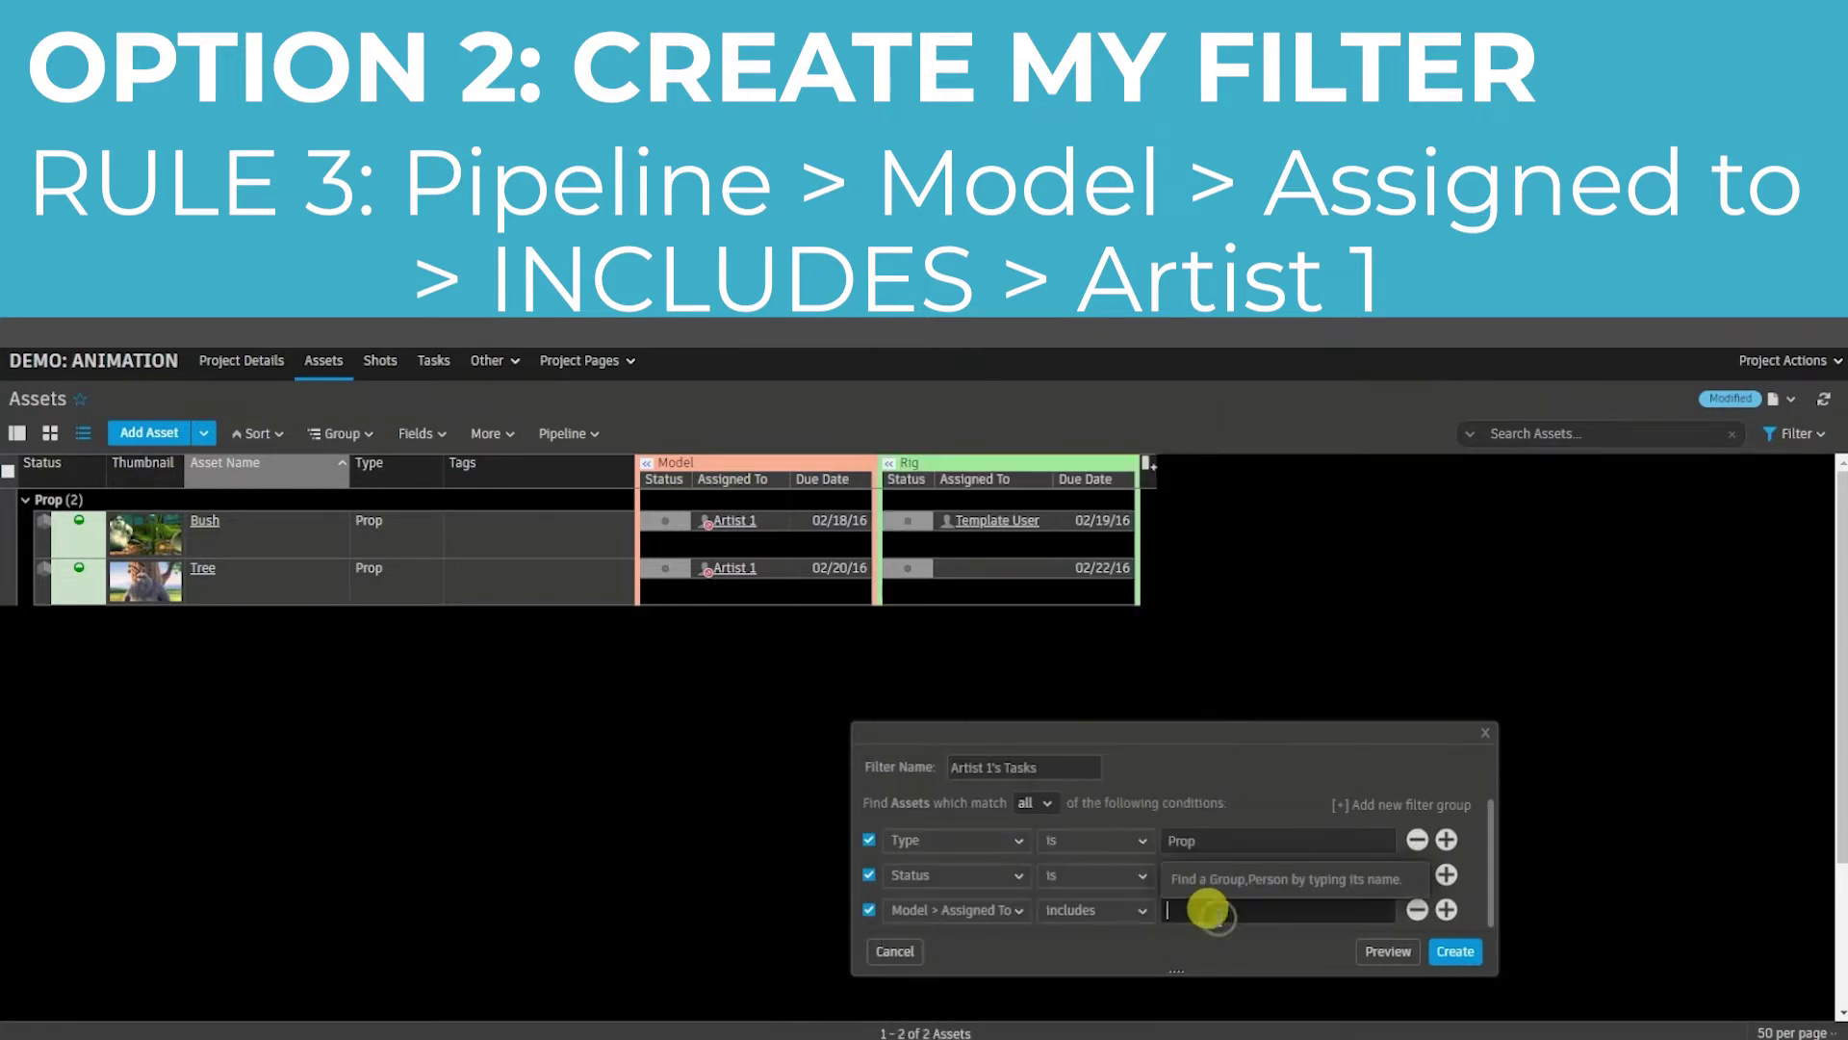
{"action": "type", "text": "art"}
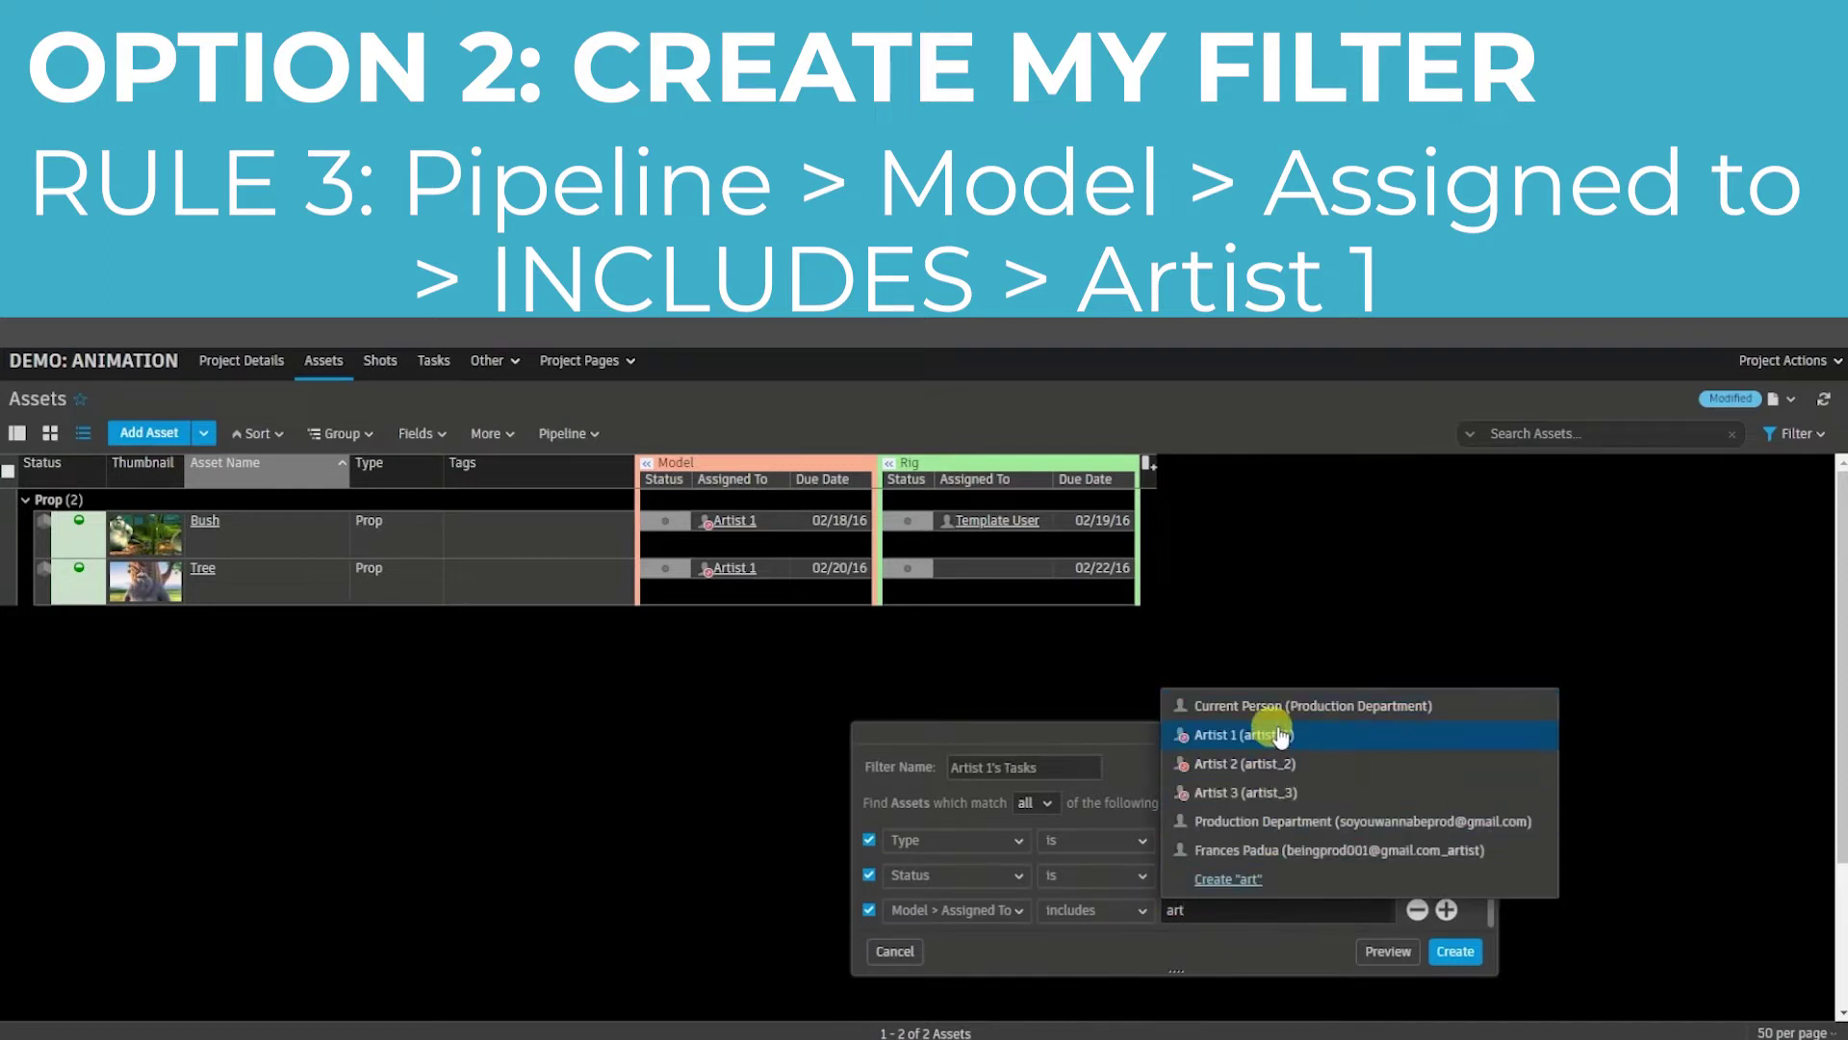
{"action": "left_click", "coordinate": [1256, 737]}
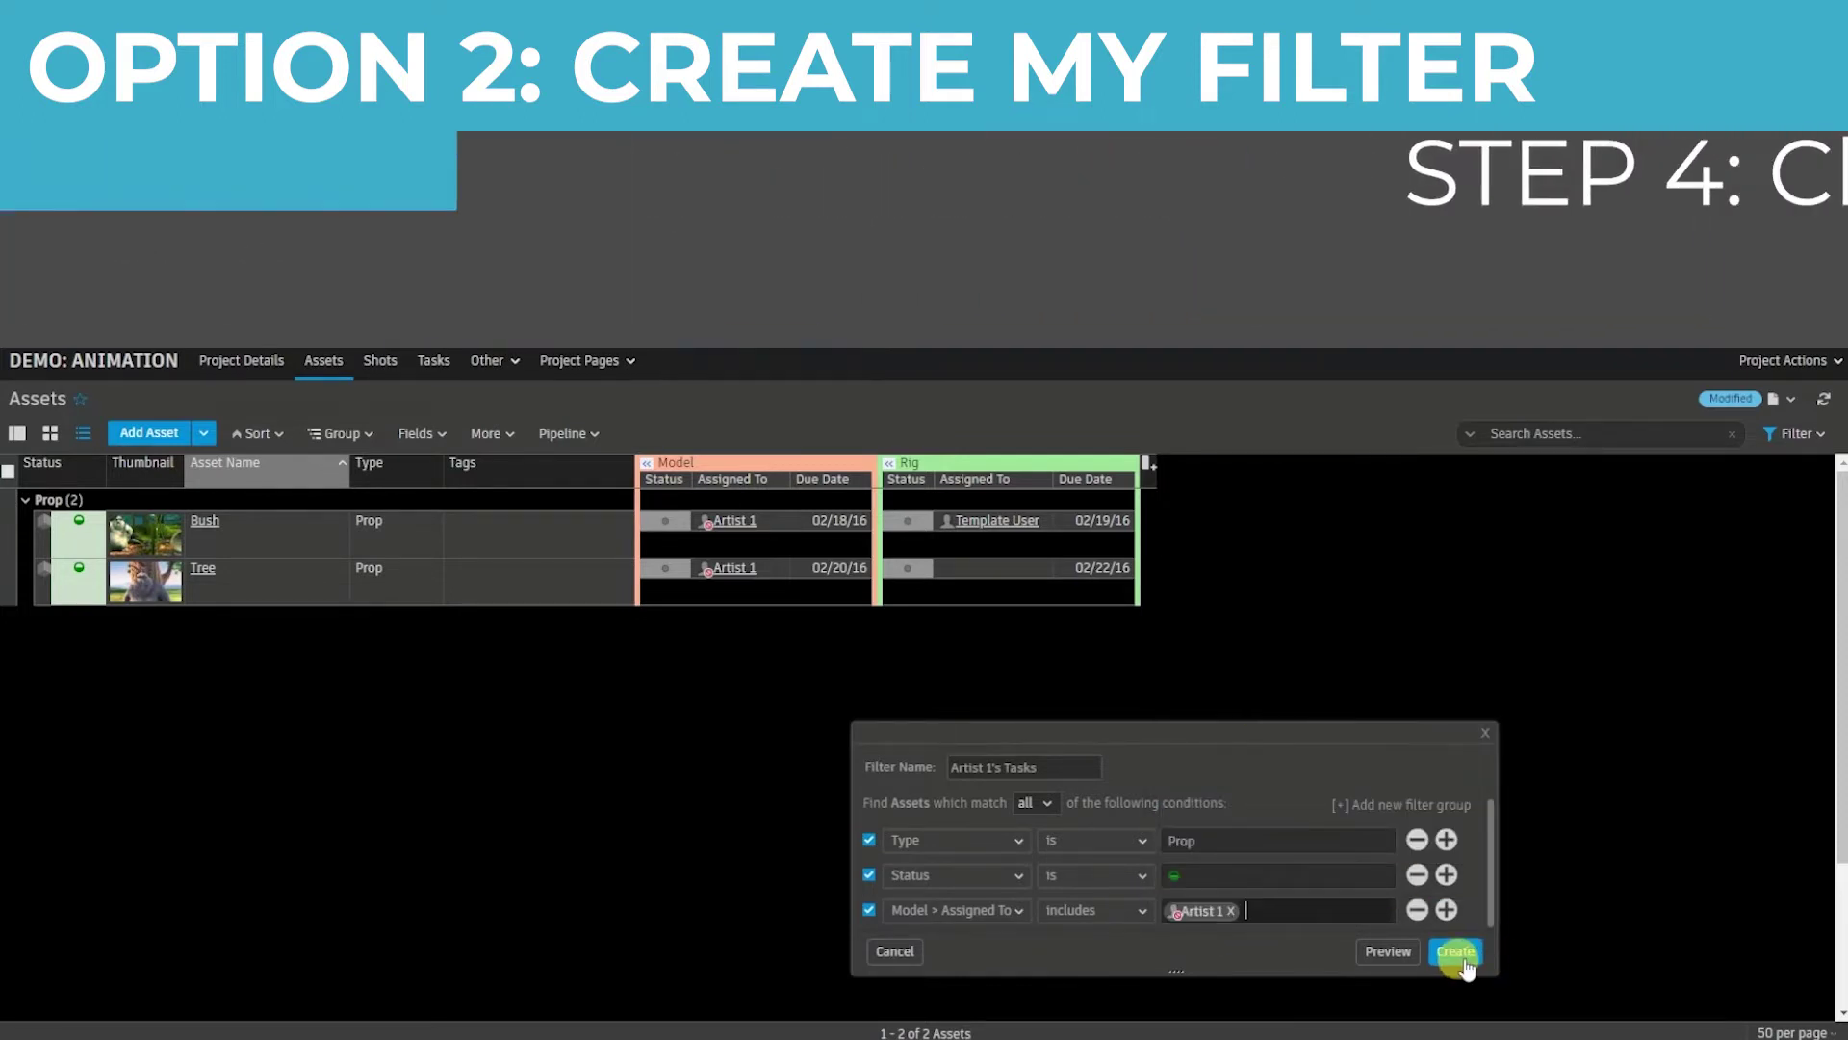
- Create the Artist 1's Tasks filter and check for it under My Asset Filters
{"action": "left_click", "coordinate": [1458, 953]}
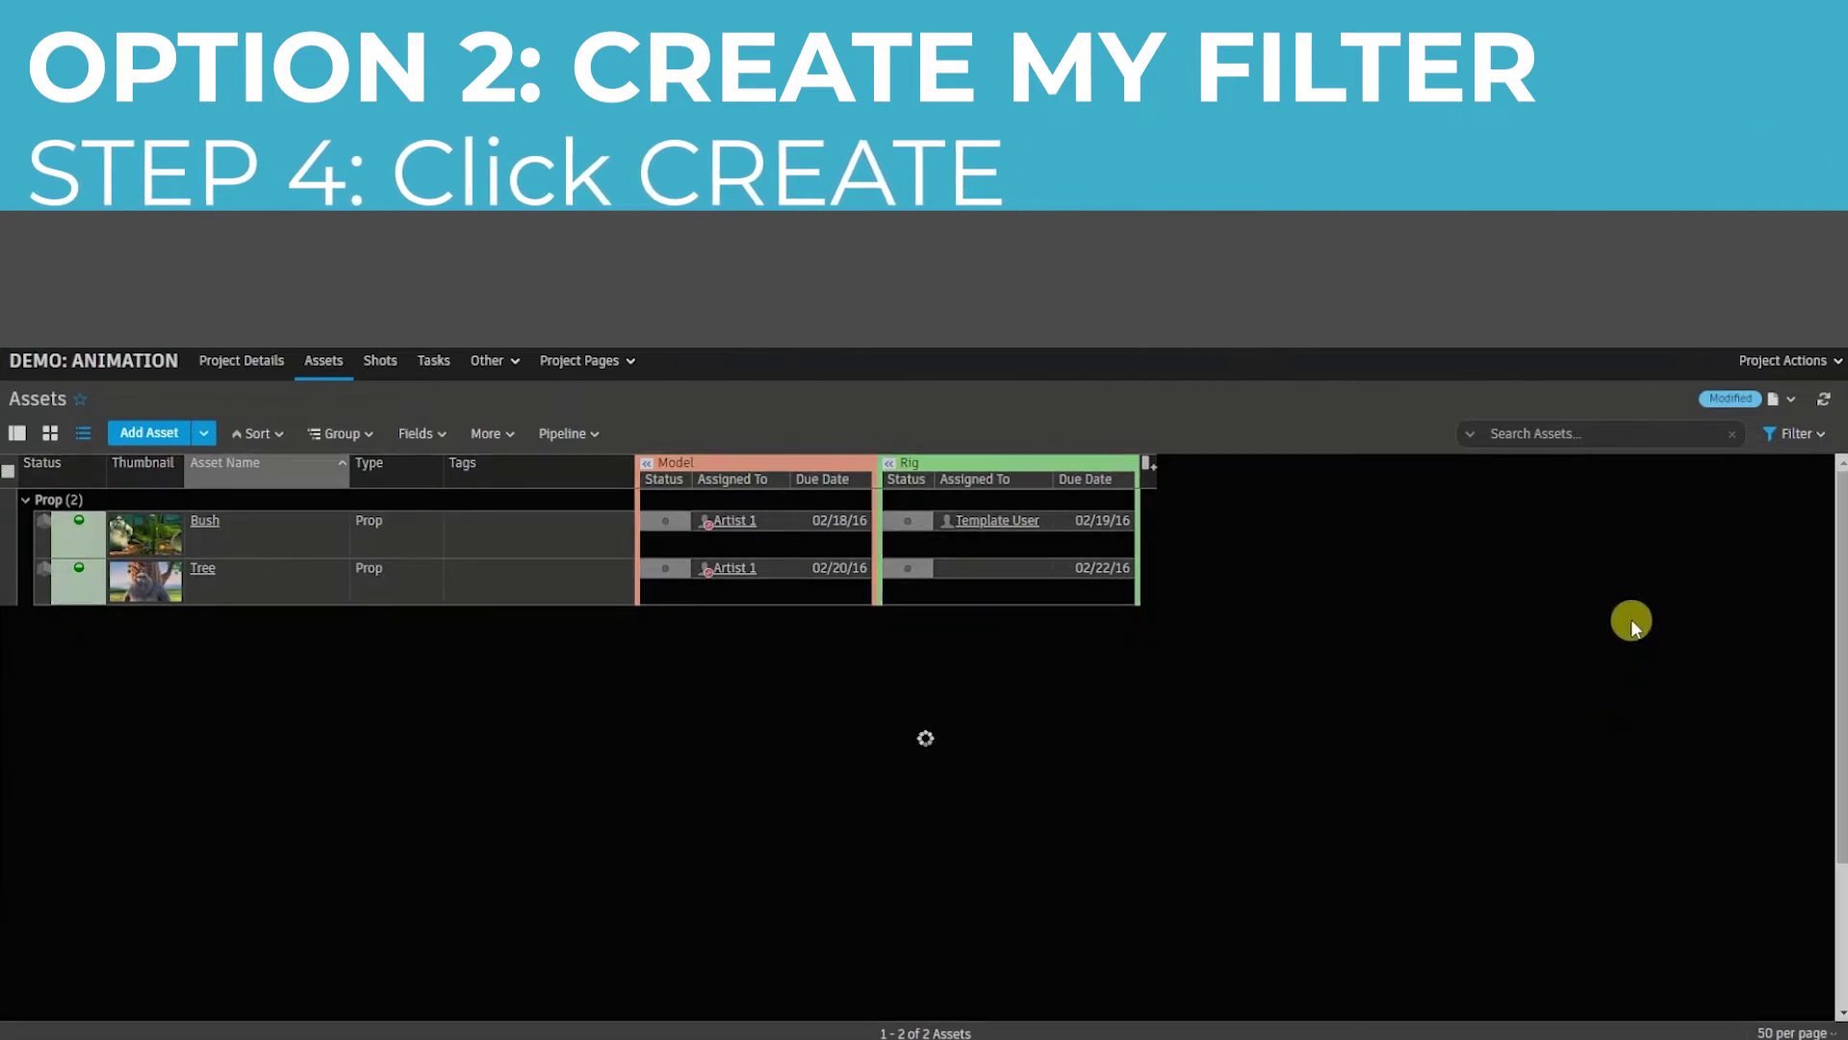
{"action": "left_click", "coordinate": [1793, 434]}
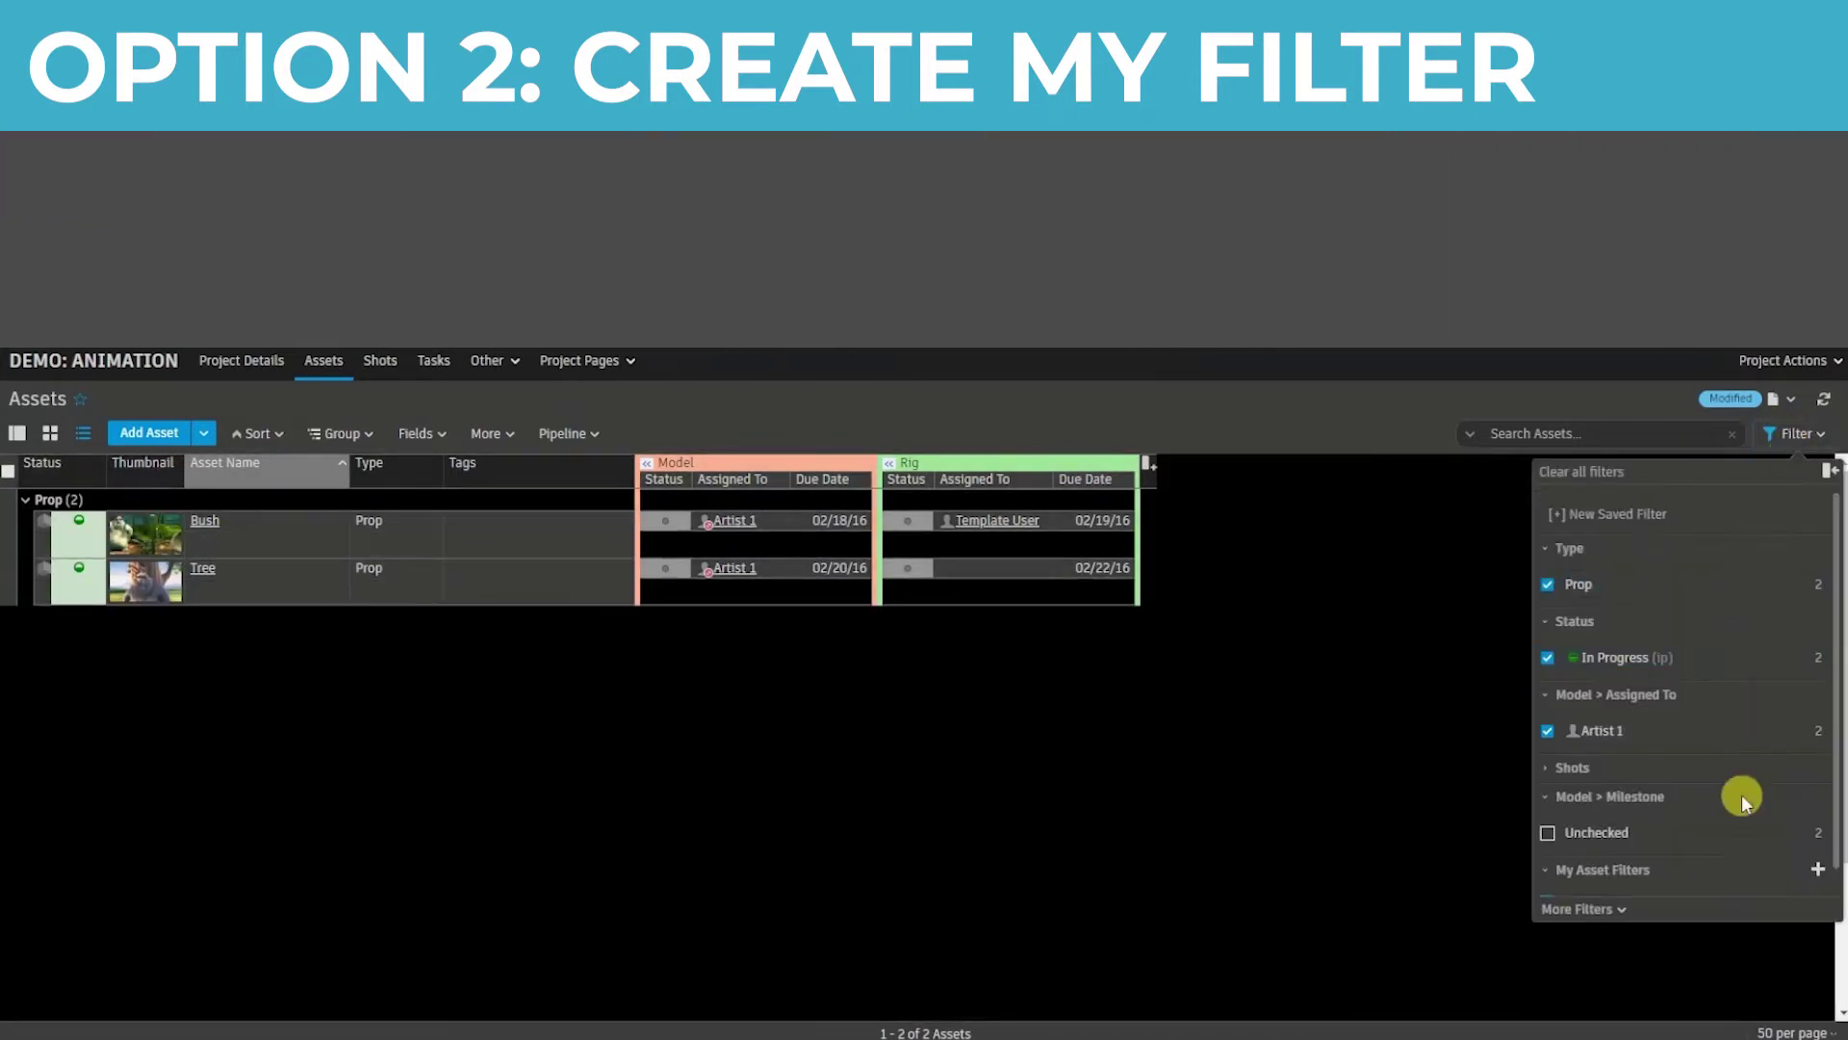
{"action": "scroll", "coordinate": [1725, 826], "scroll_direction": "down", "scroll_amount": 1}
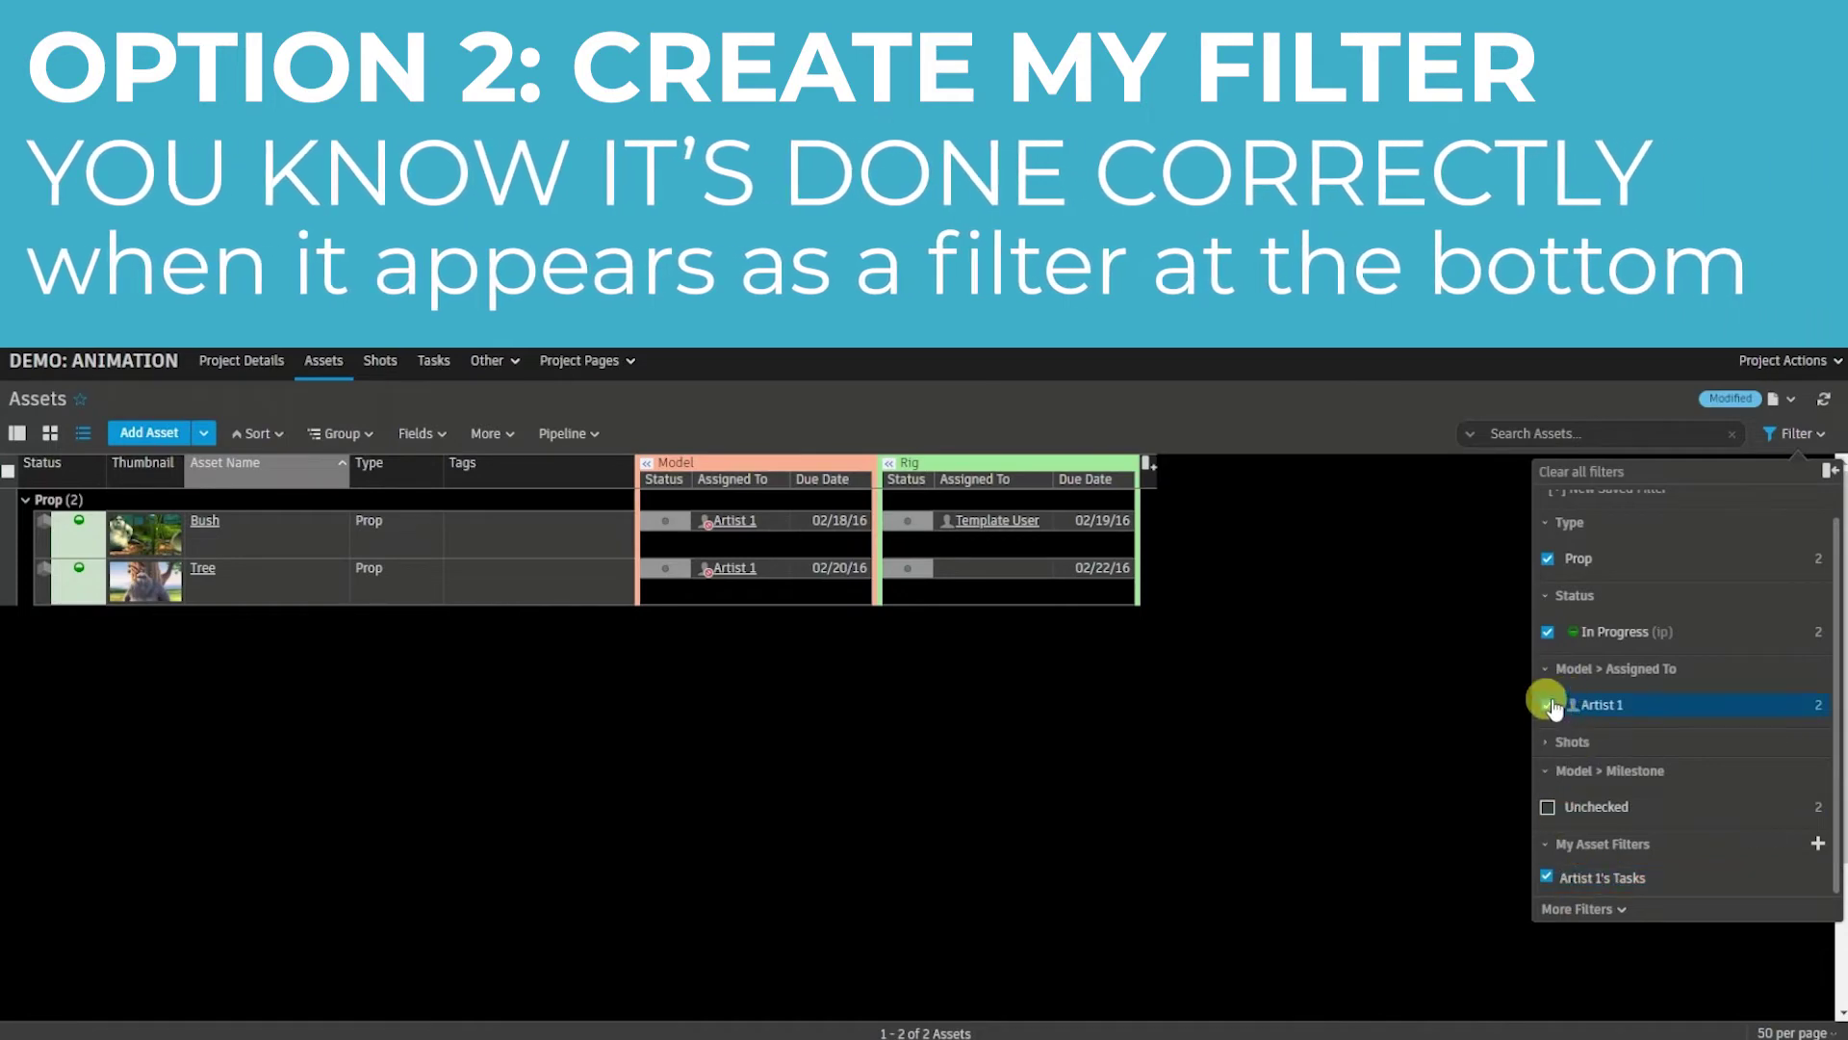
- Clear the applied asset filters, including Prop, In Progress and the Model step's Artist 1 assignment
{"action": "left_click", "coordinate": [1774, 398]}
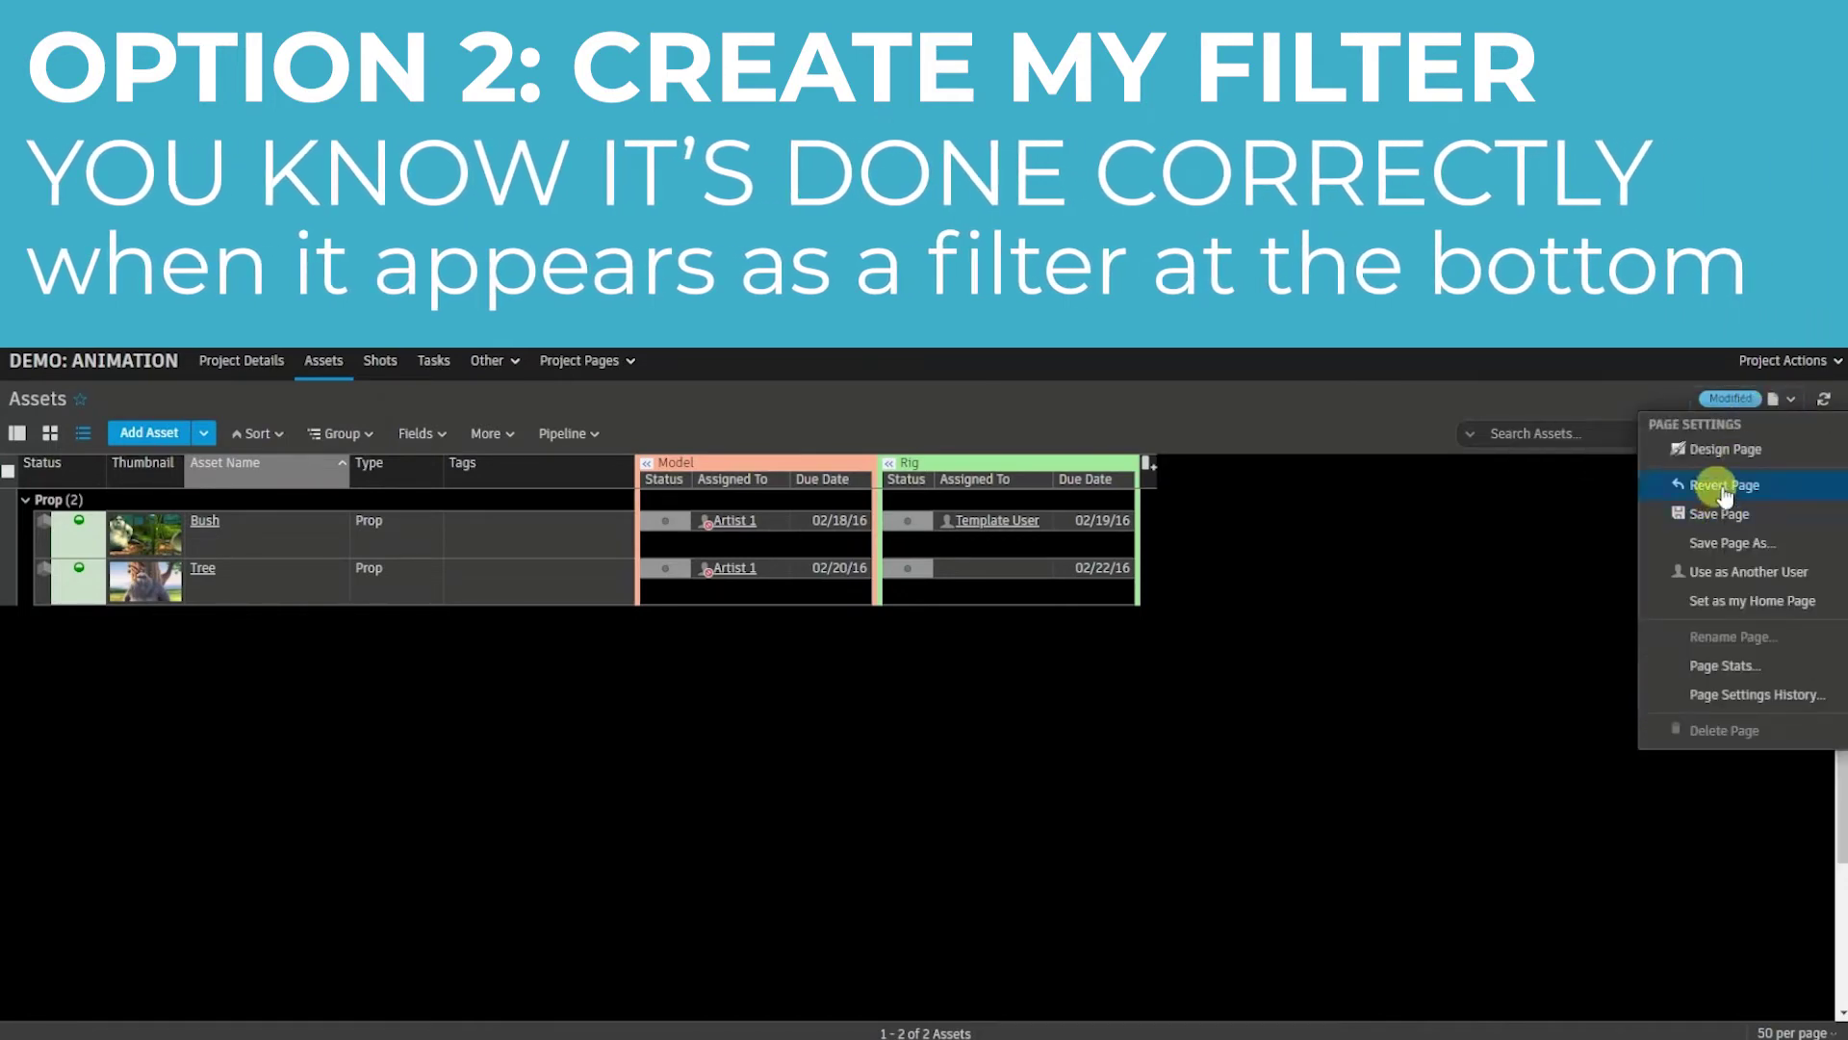
{"action": "left_click", "coordinate": [1792, 401]}
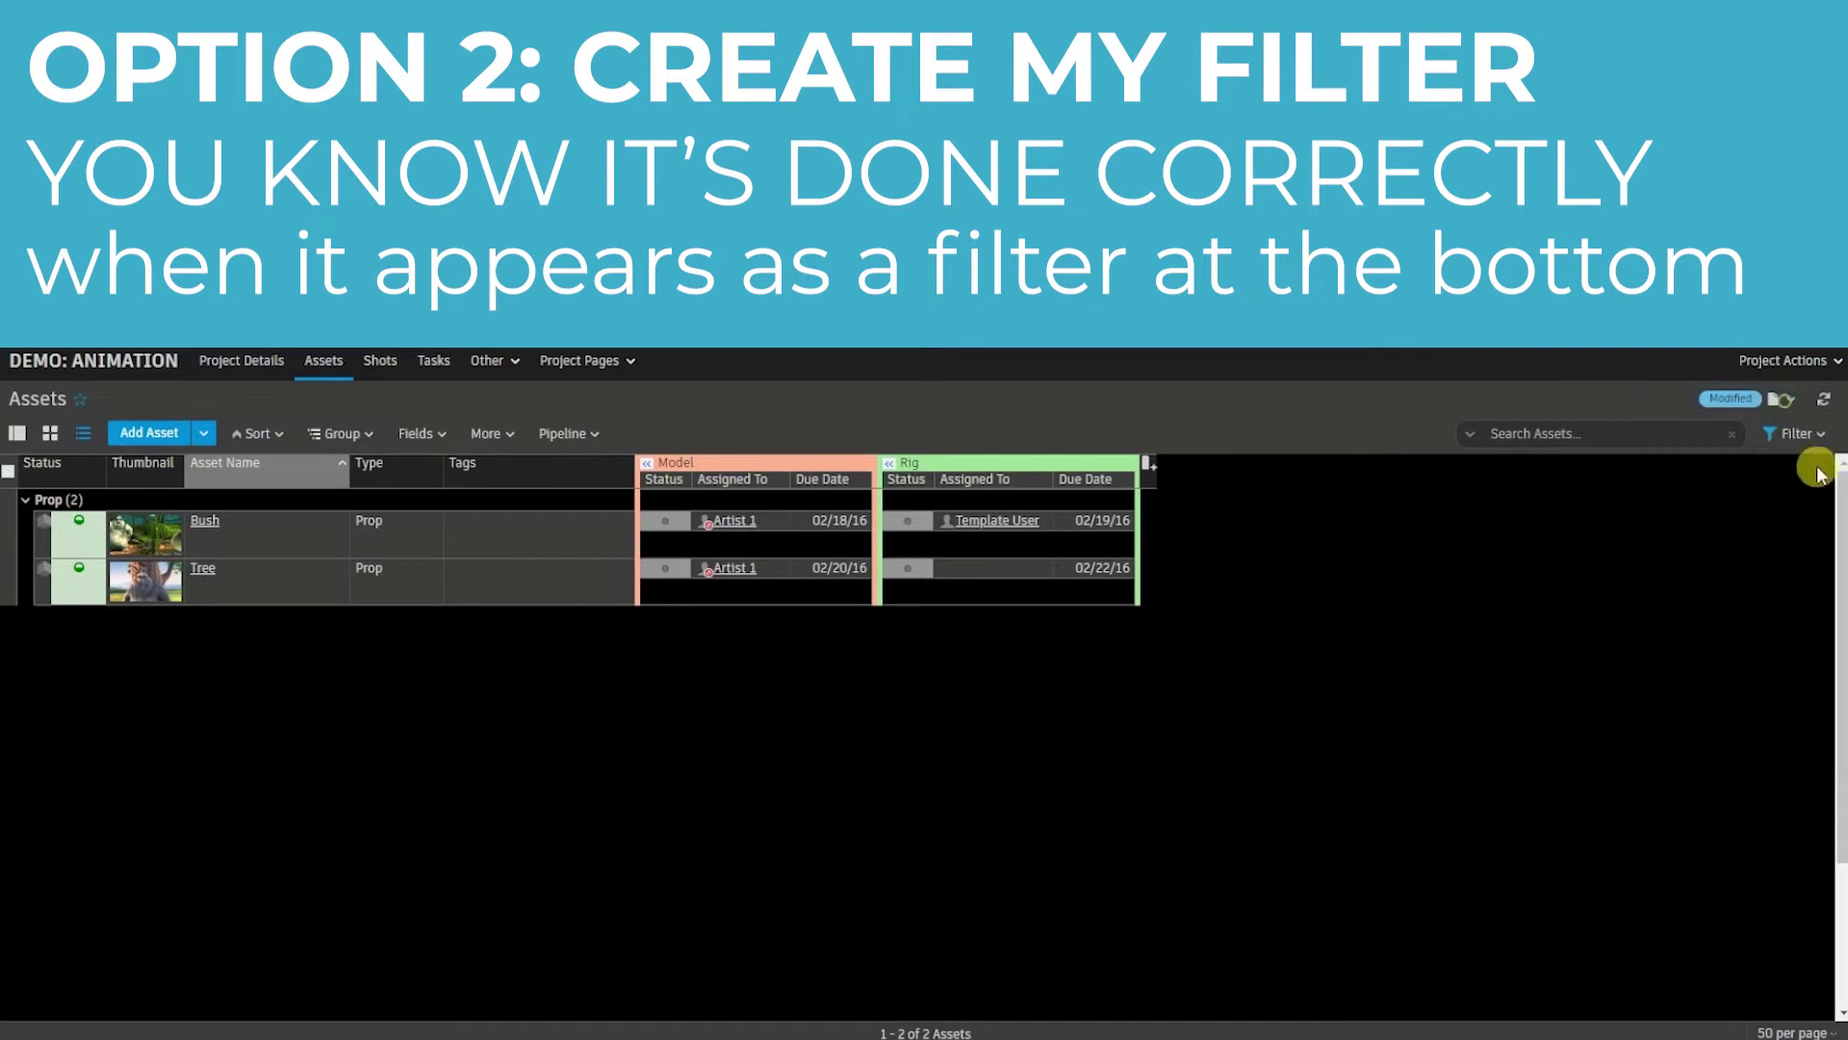
{"action": "left_click", "coordinate": [1796, 434]}
{"action": "left_click", "coordinate": [1559, 653]}
{"action": "left_click", "coordinate": [1549, 707]}
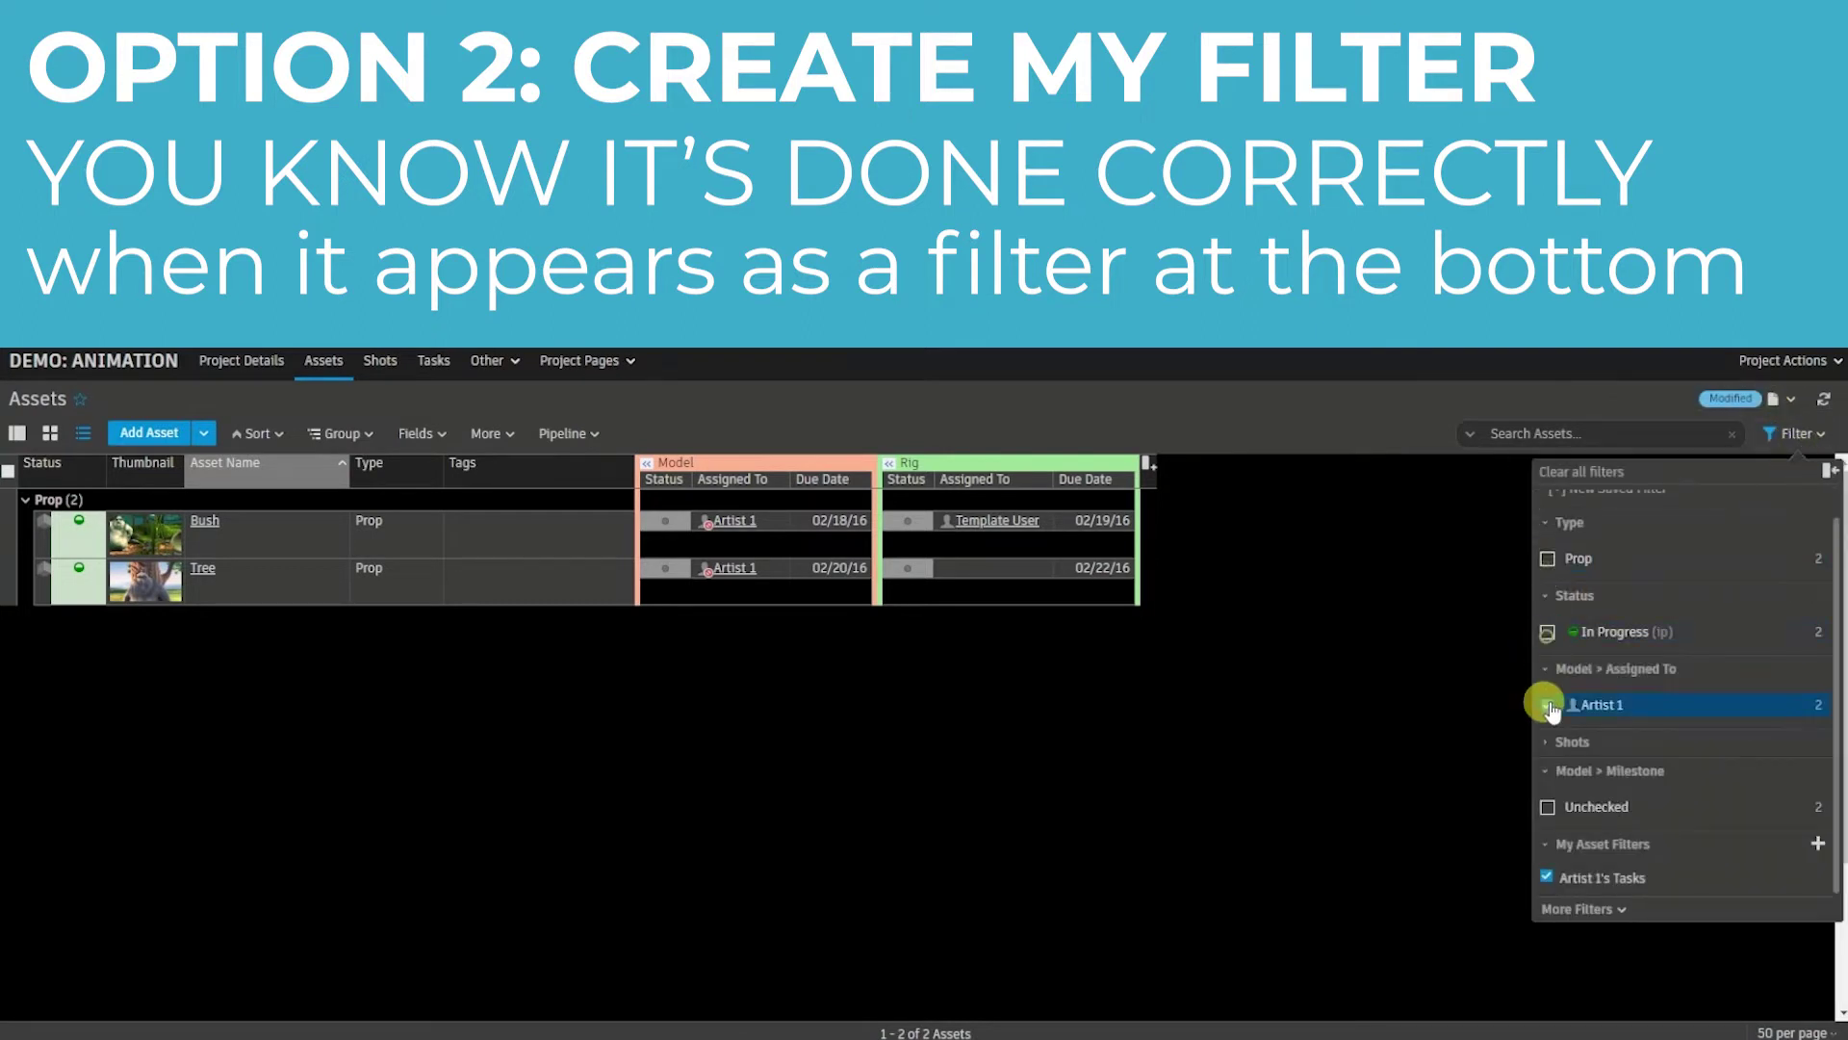
{"action": "left_click", "coordinate": [1792, 433]}
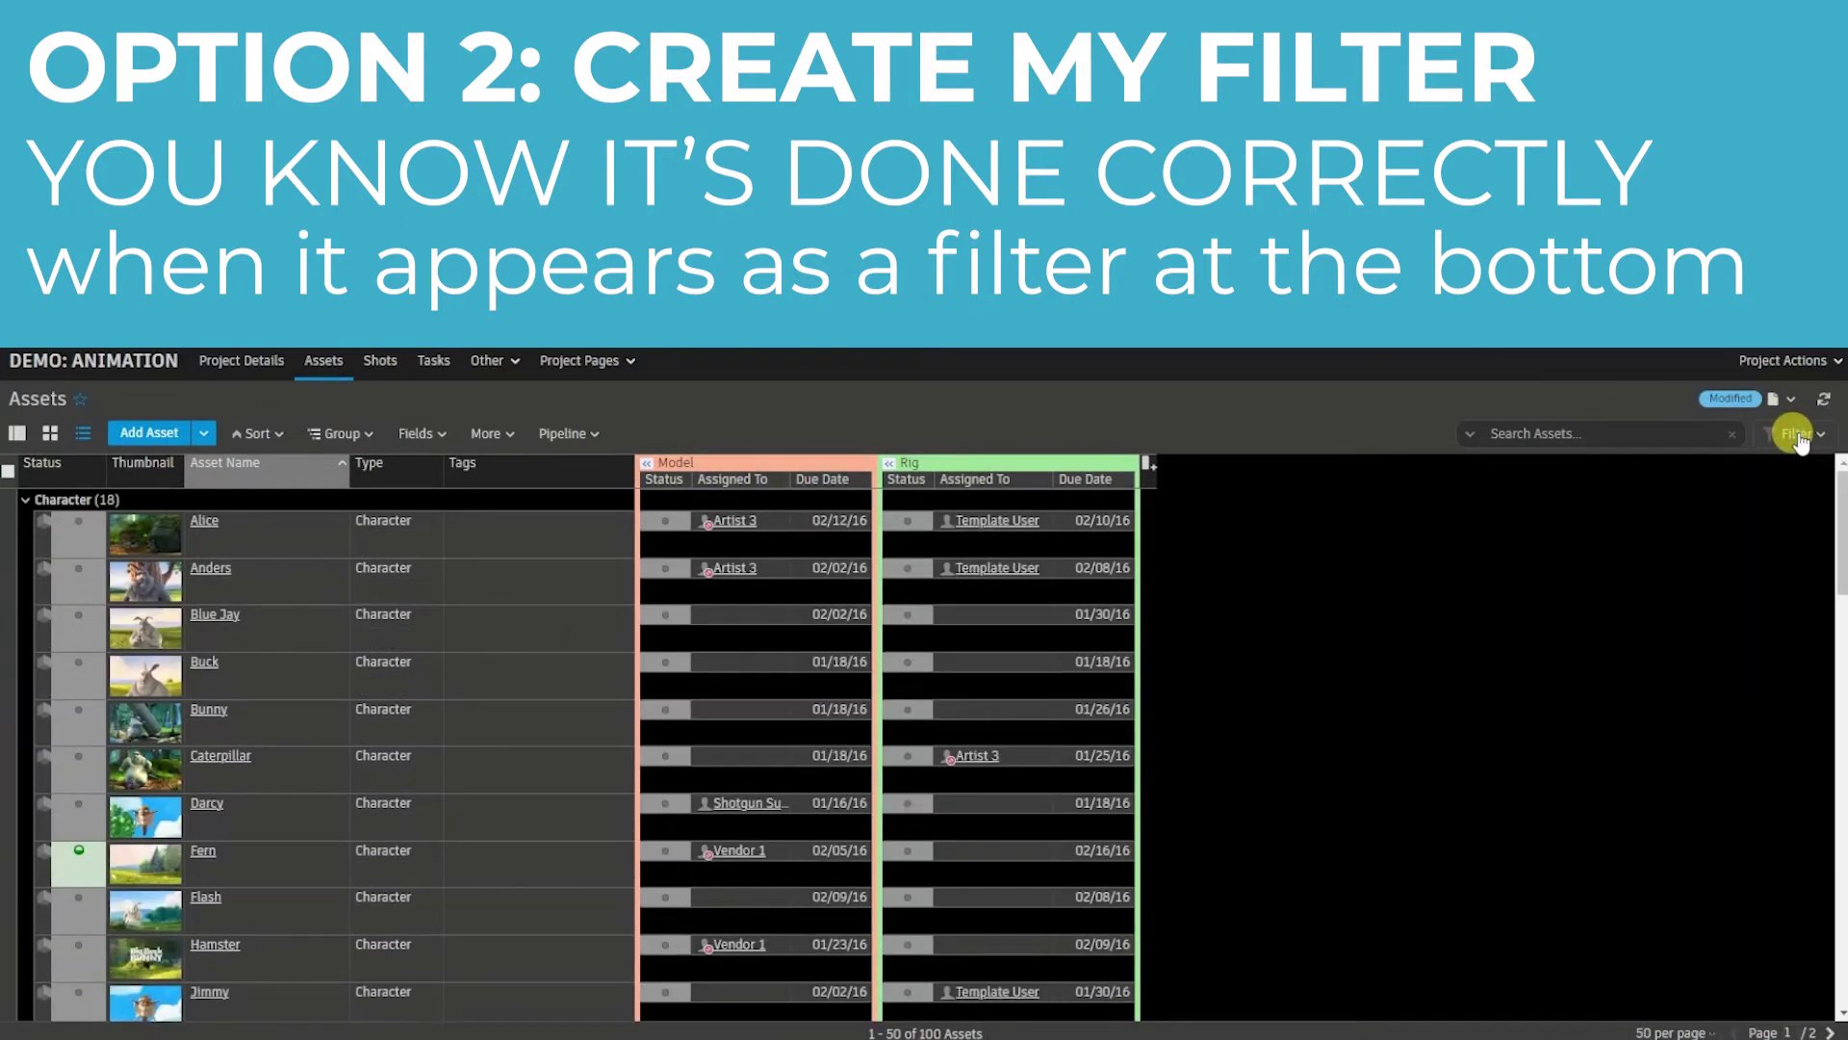
- Apply the Artist 1's Tasks filter from My Asset Filters to the unfiltered asset list
{"action": "left_click", "coordinate": [1798, 435]}
{"action": "scroll", "coordinate": [1774, 754], "scroll_direction": "down", "scroll_amount": 3}
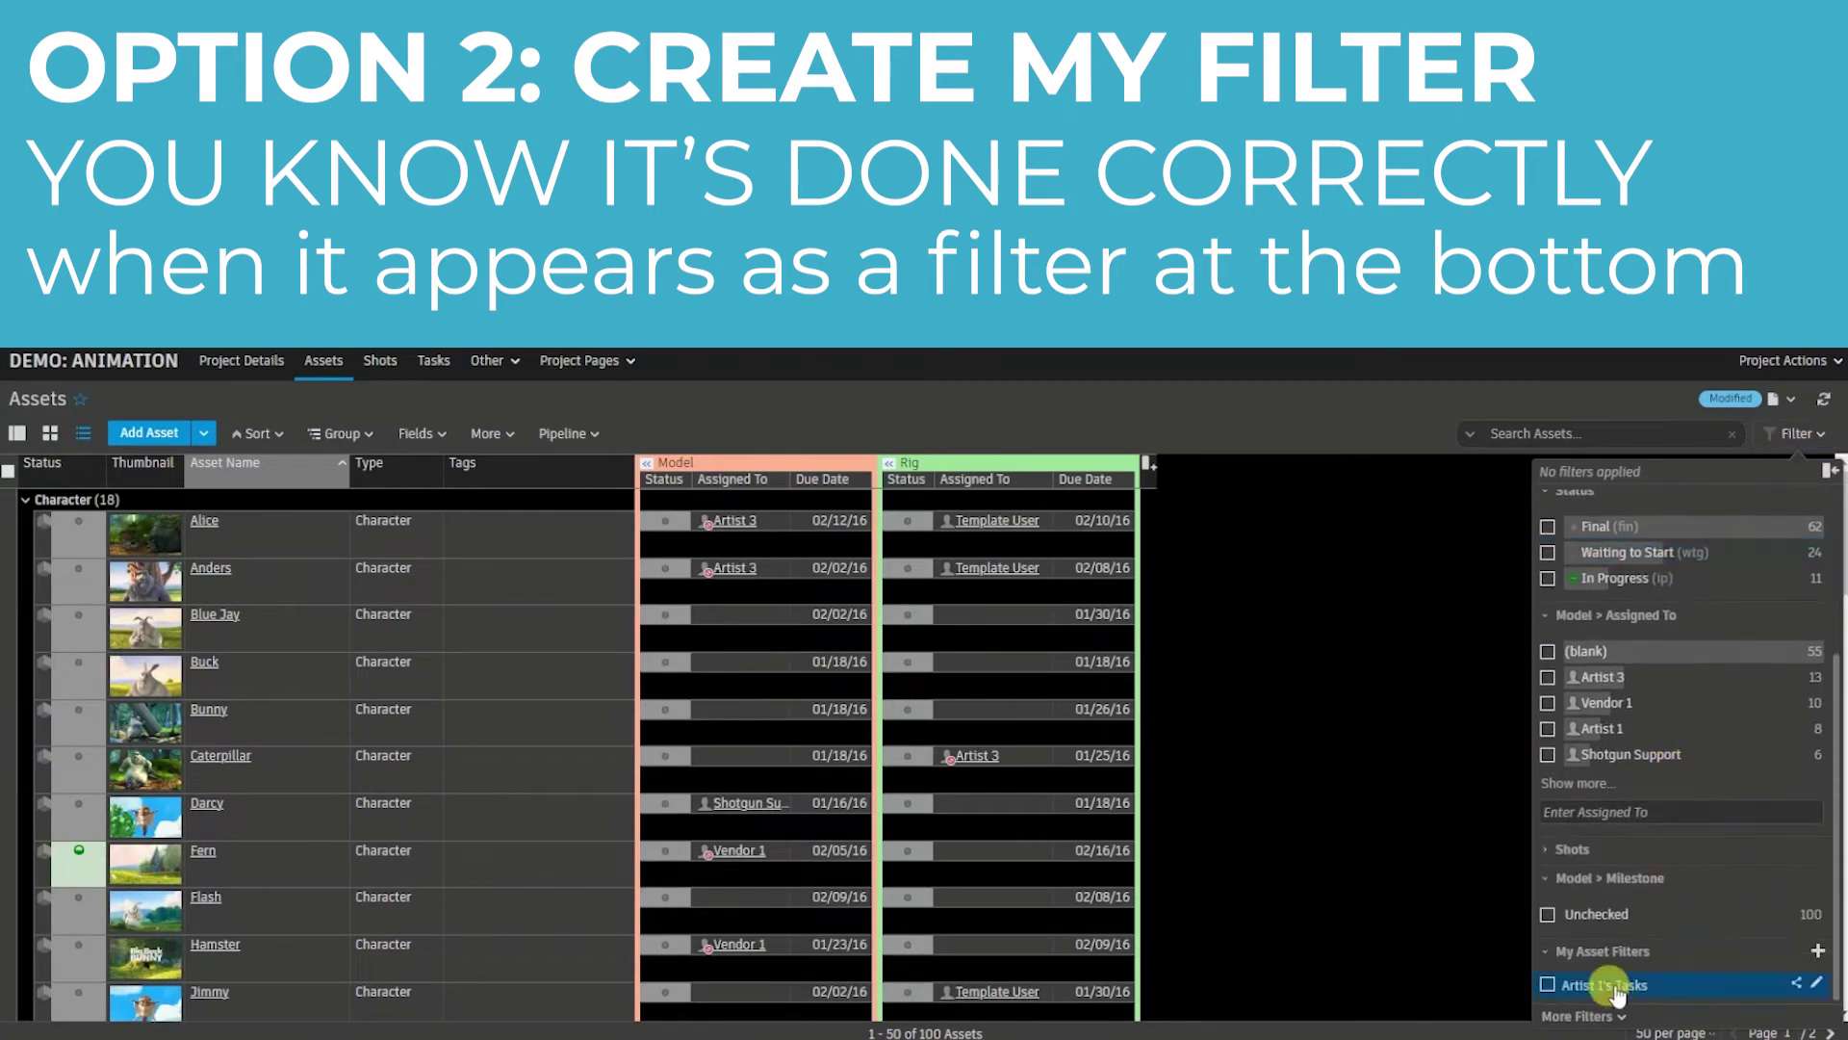
{"action": "left_click", "coordinate": [1549, 985]}
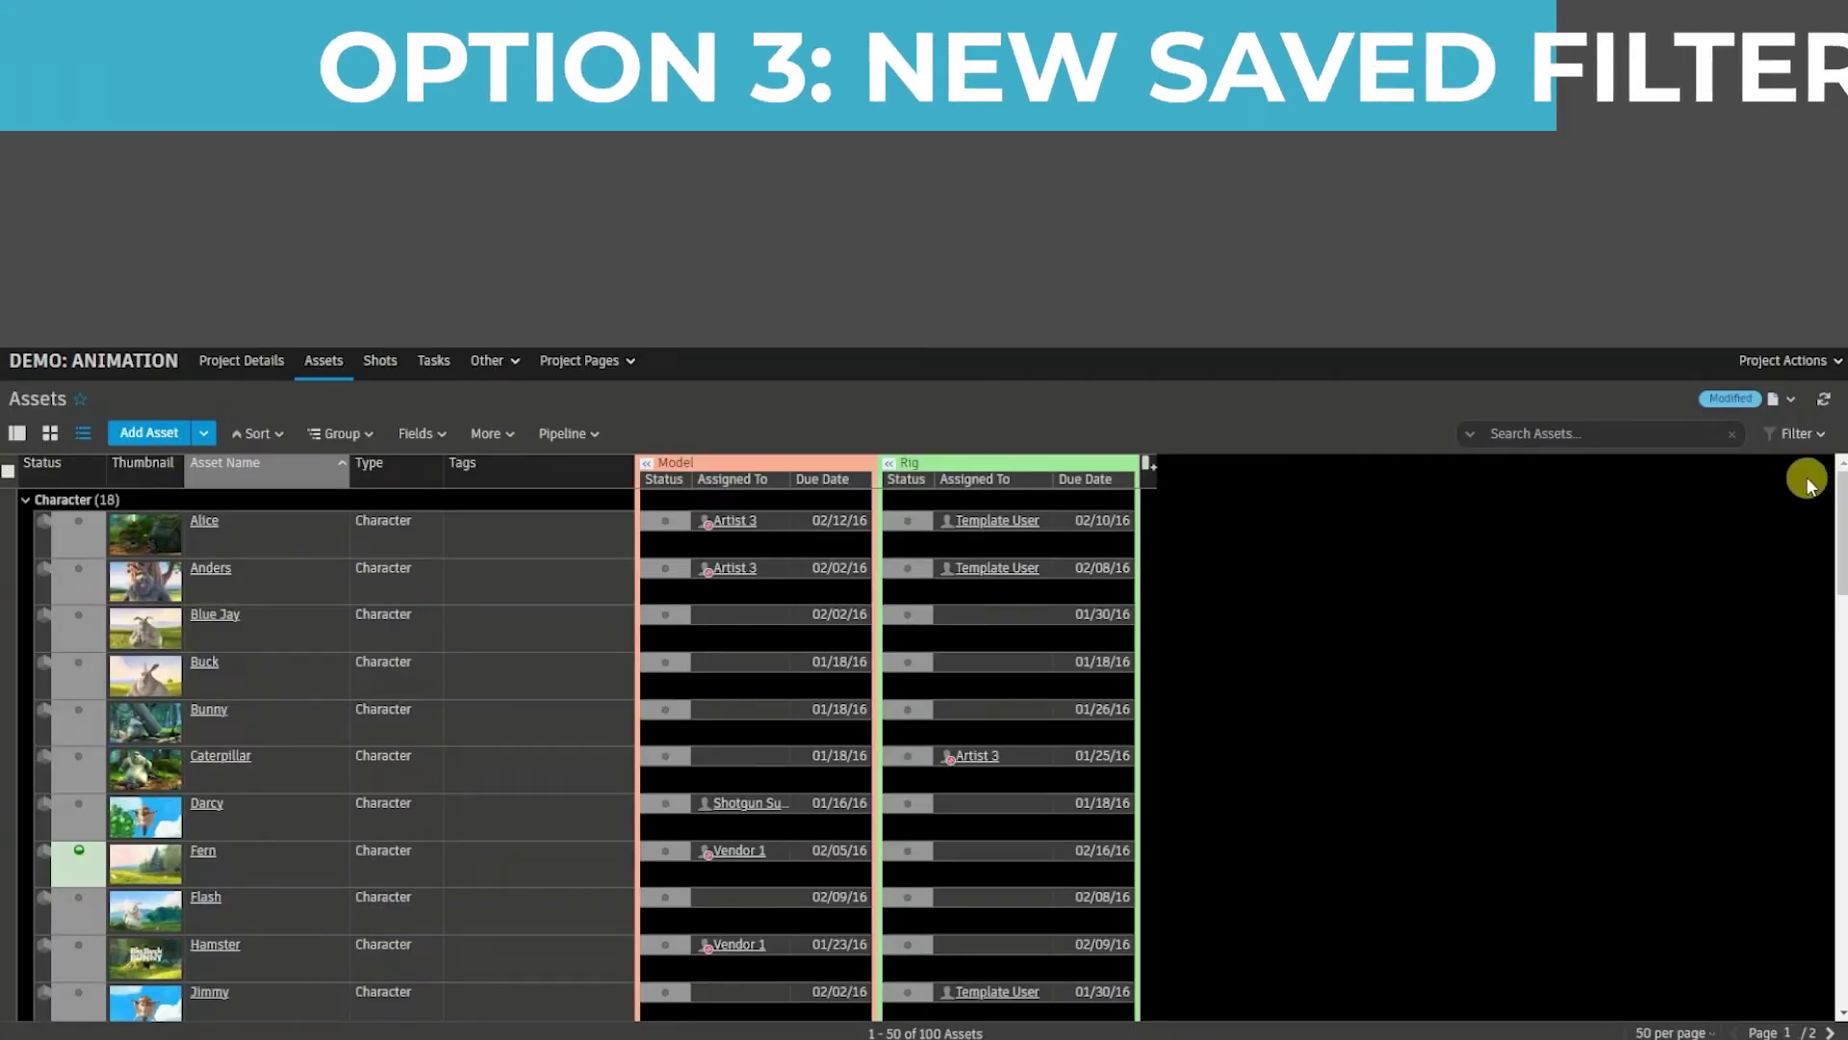
- Start a new saved filter for the Assets page and name it Final Characters ONLY
{"action": "left_click", "coordinate": [1792, 434]}
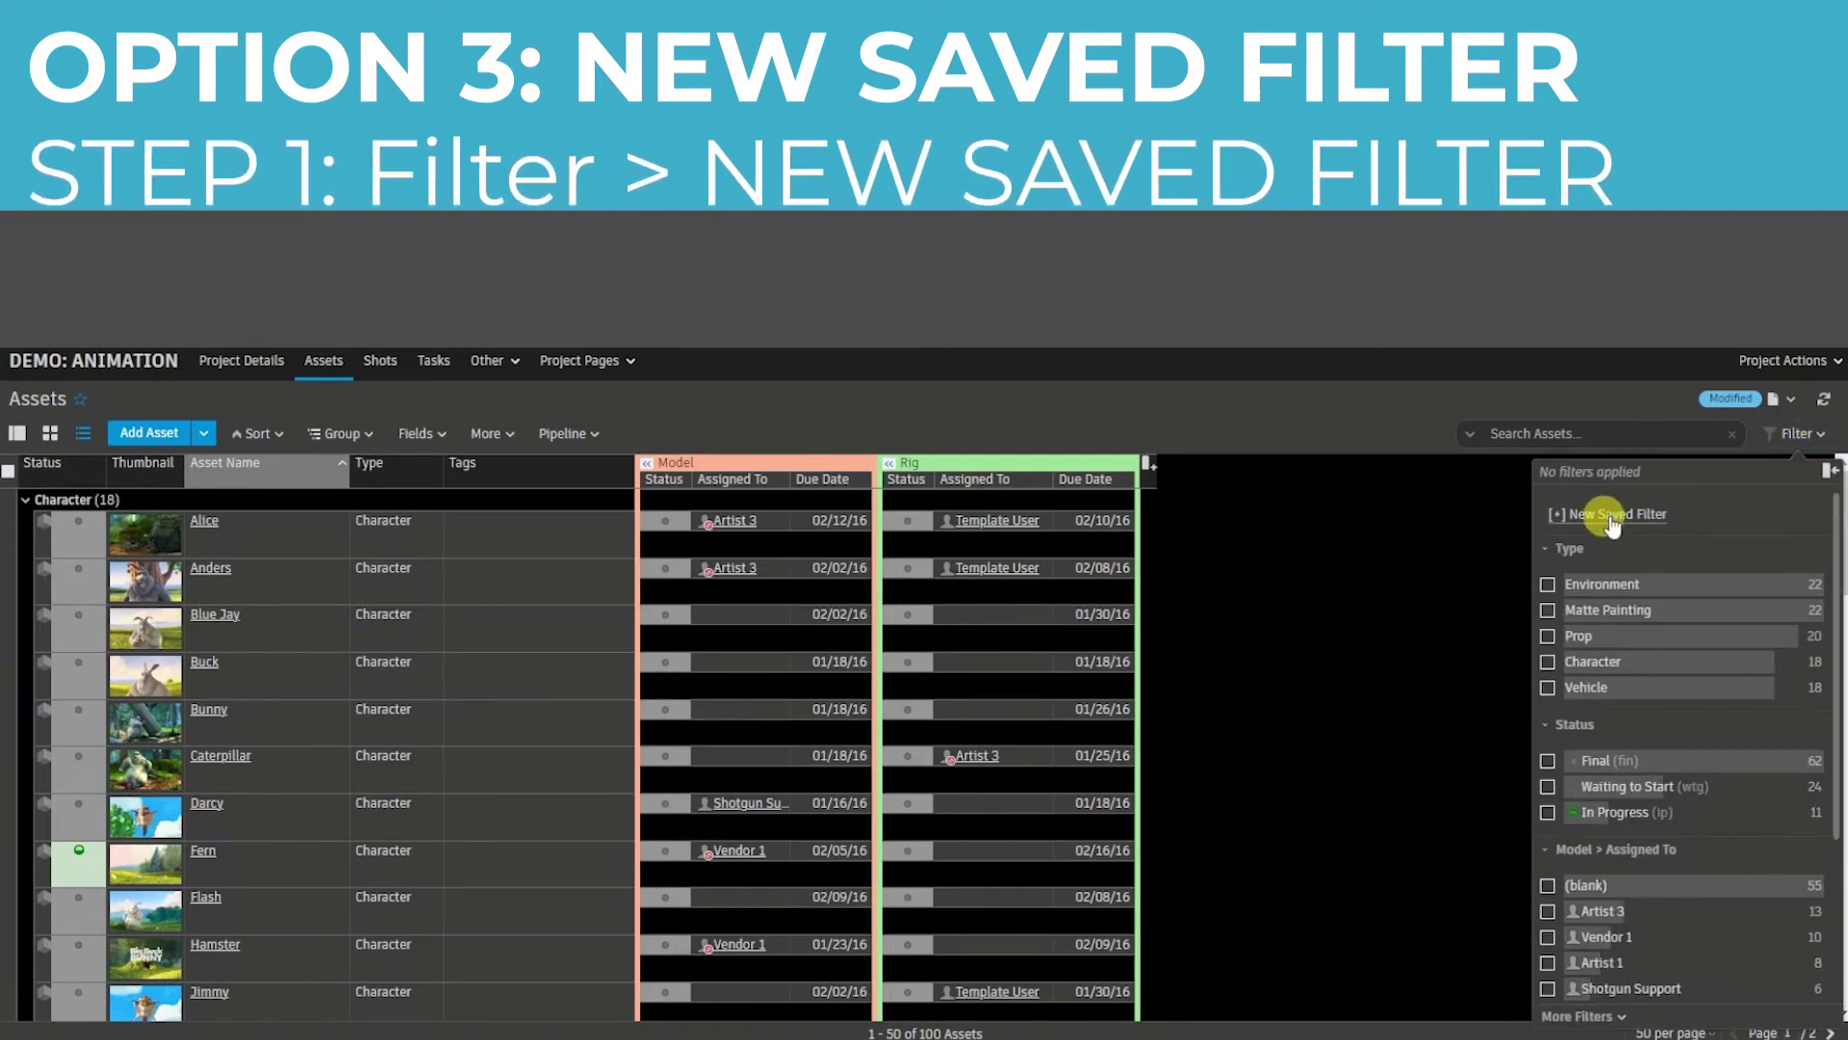
{"action": "left_click", "coordinate": [1610, 520]}
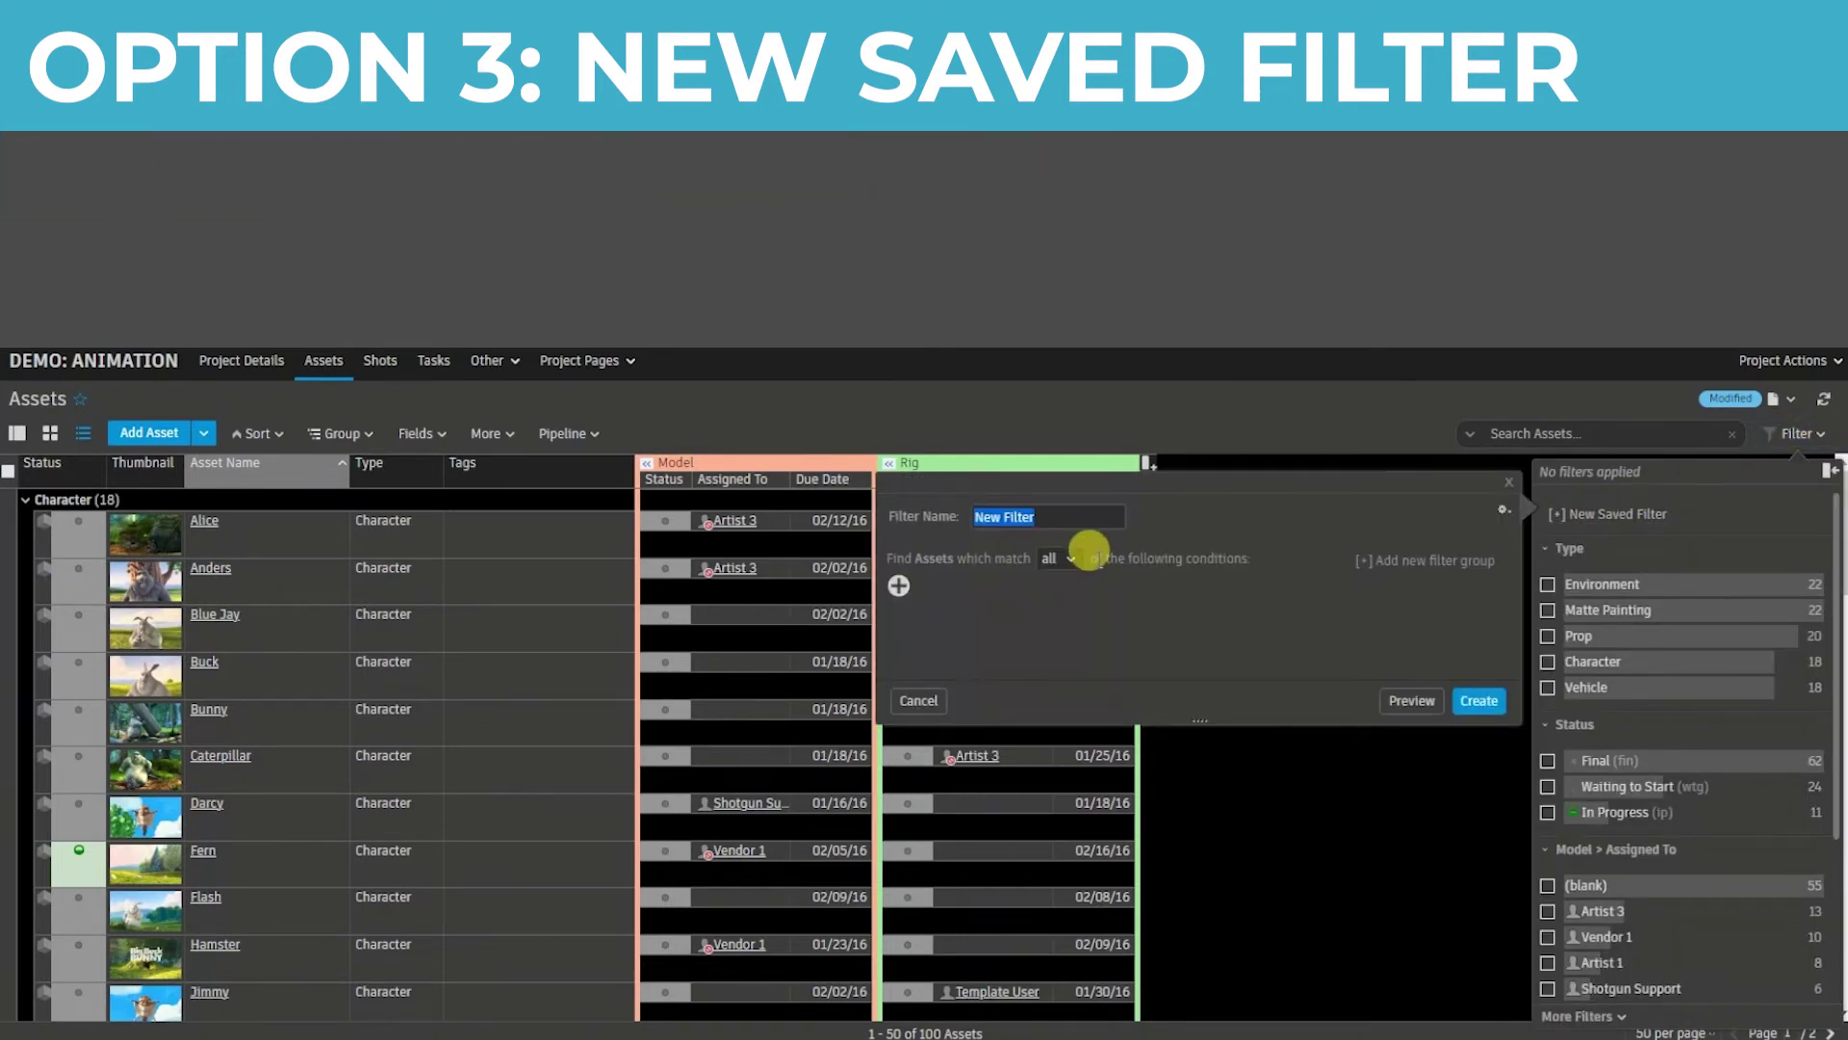
{"action": "type", "text": "Final Charac"}
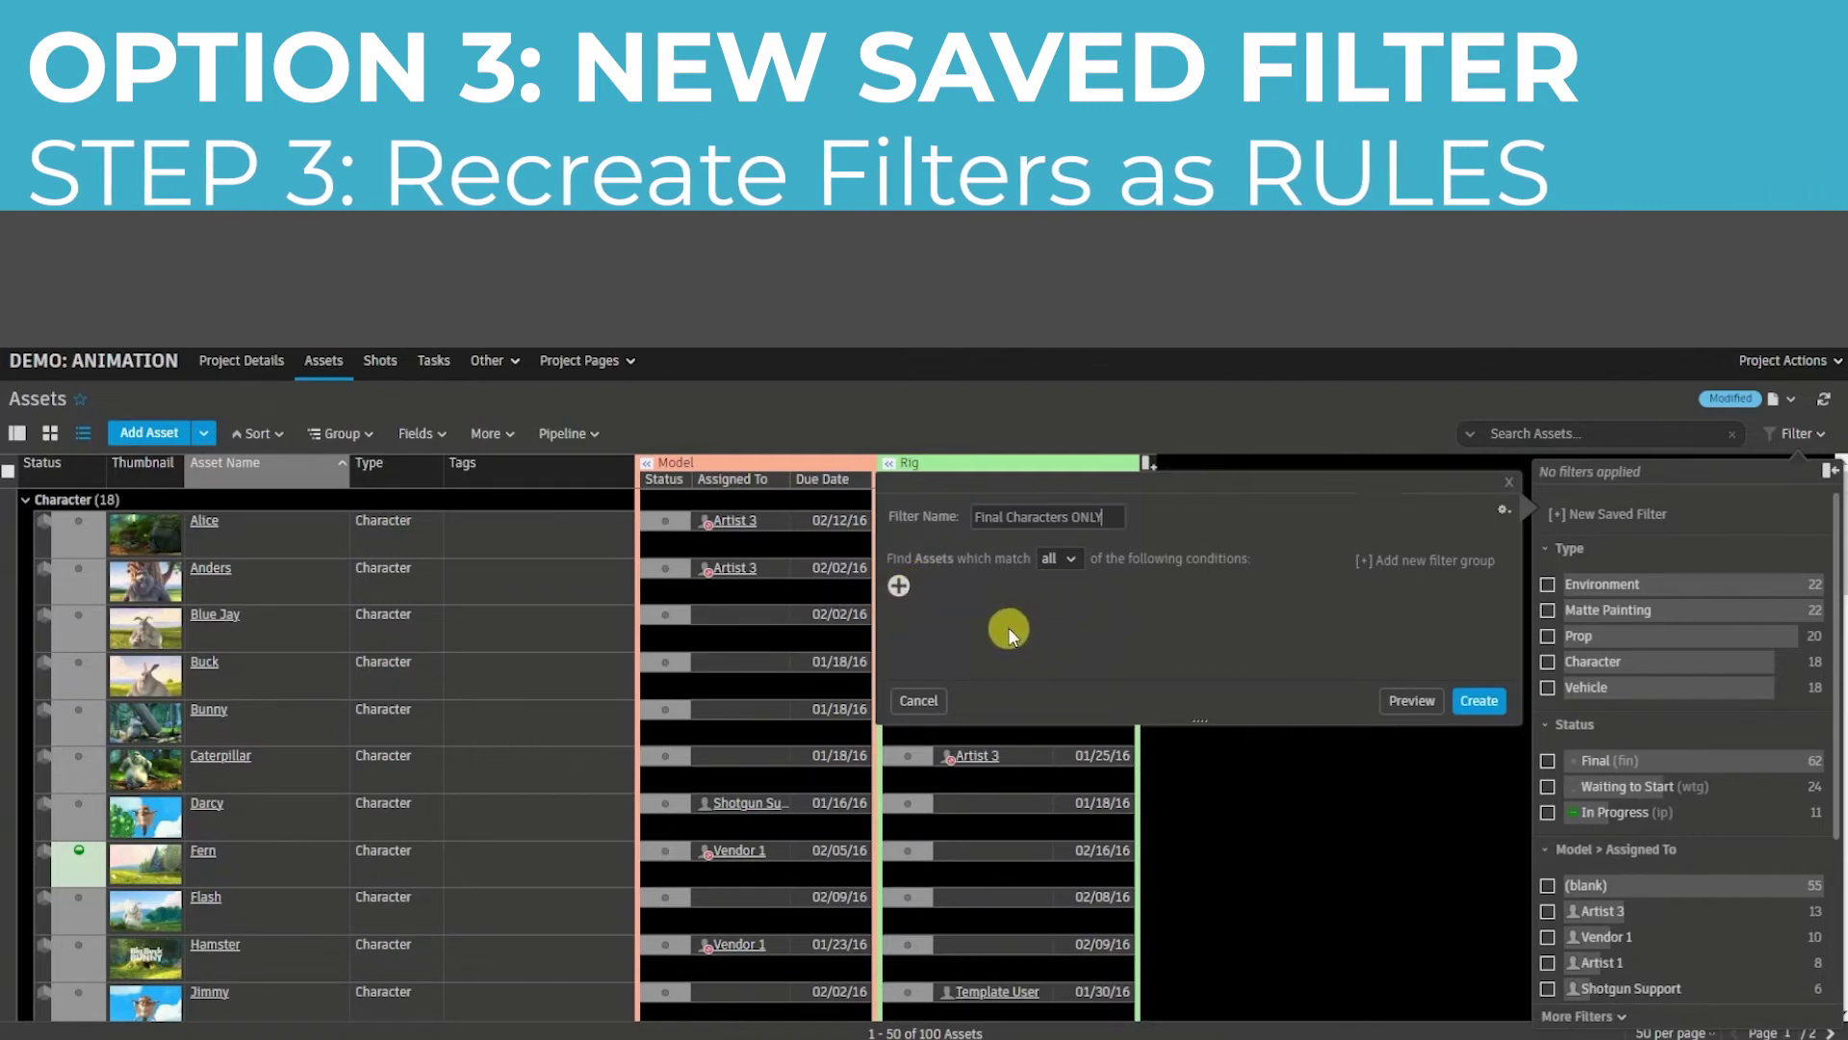
- Add a first condition to the saved filter requiring that the asset's Type is Character
{"action": "left_click", "coordinate": [898, 586]}
{"action": "left_click", "coordinate": [967, 597]}
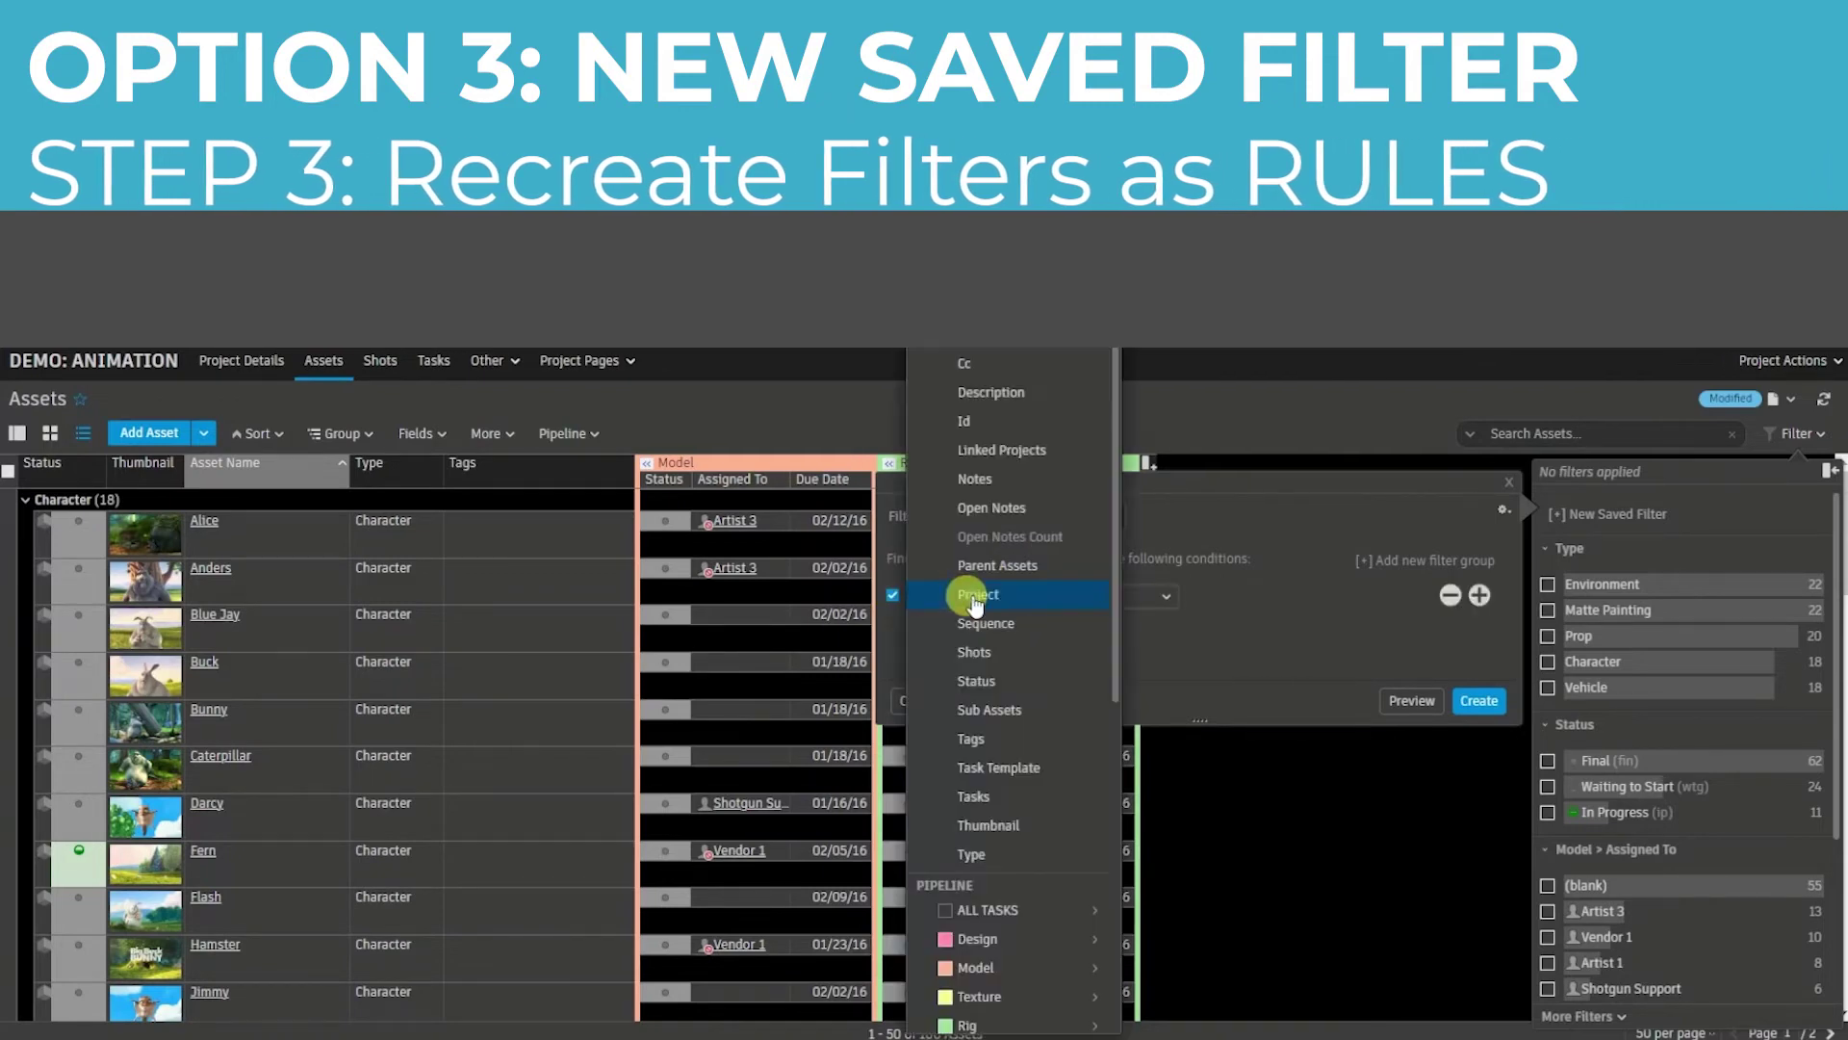
{"action": "left_click", "coordinate": [996, 855]}
{"action": "left_click", "coordinate": [1215, 595]}
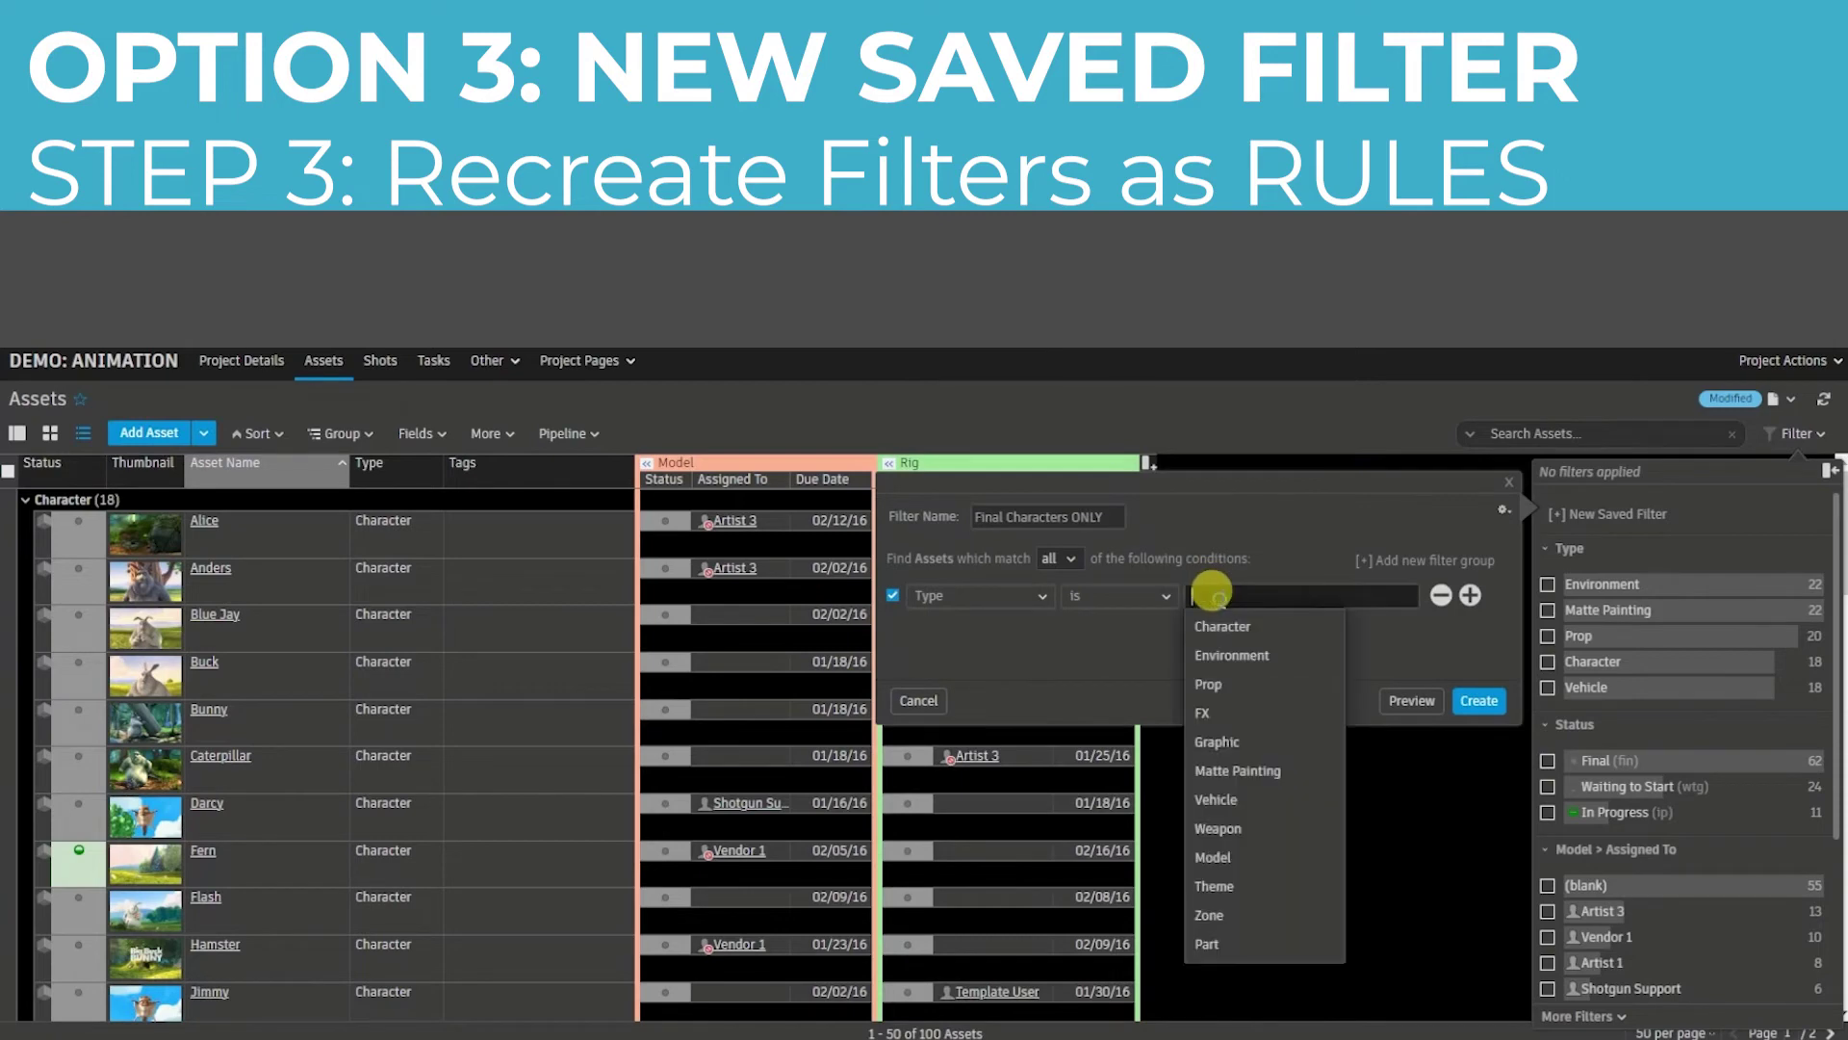
- Add a second condition to the saved filter requiring that the asset's Status is Final
{"action": "left_click", "coordinate": [1471, 595]}
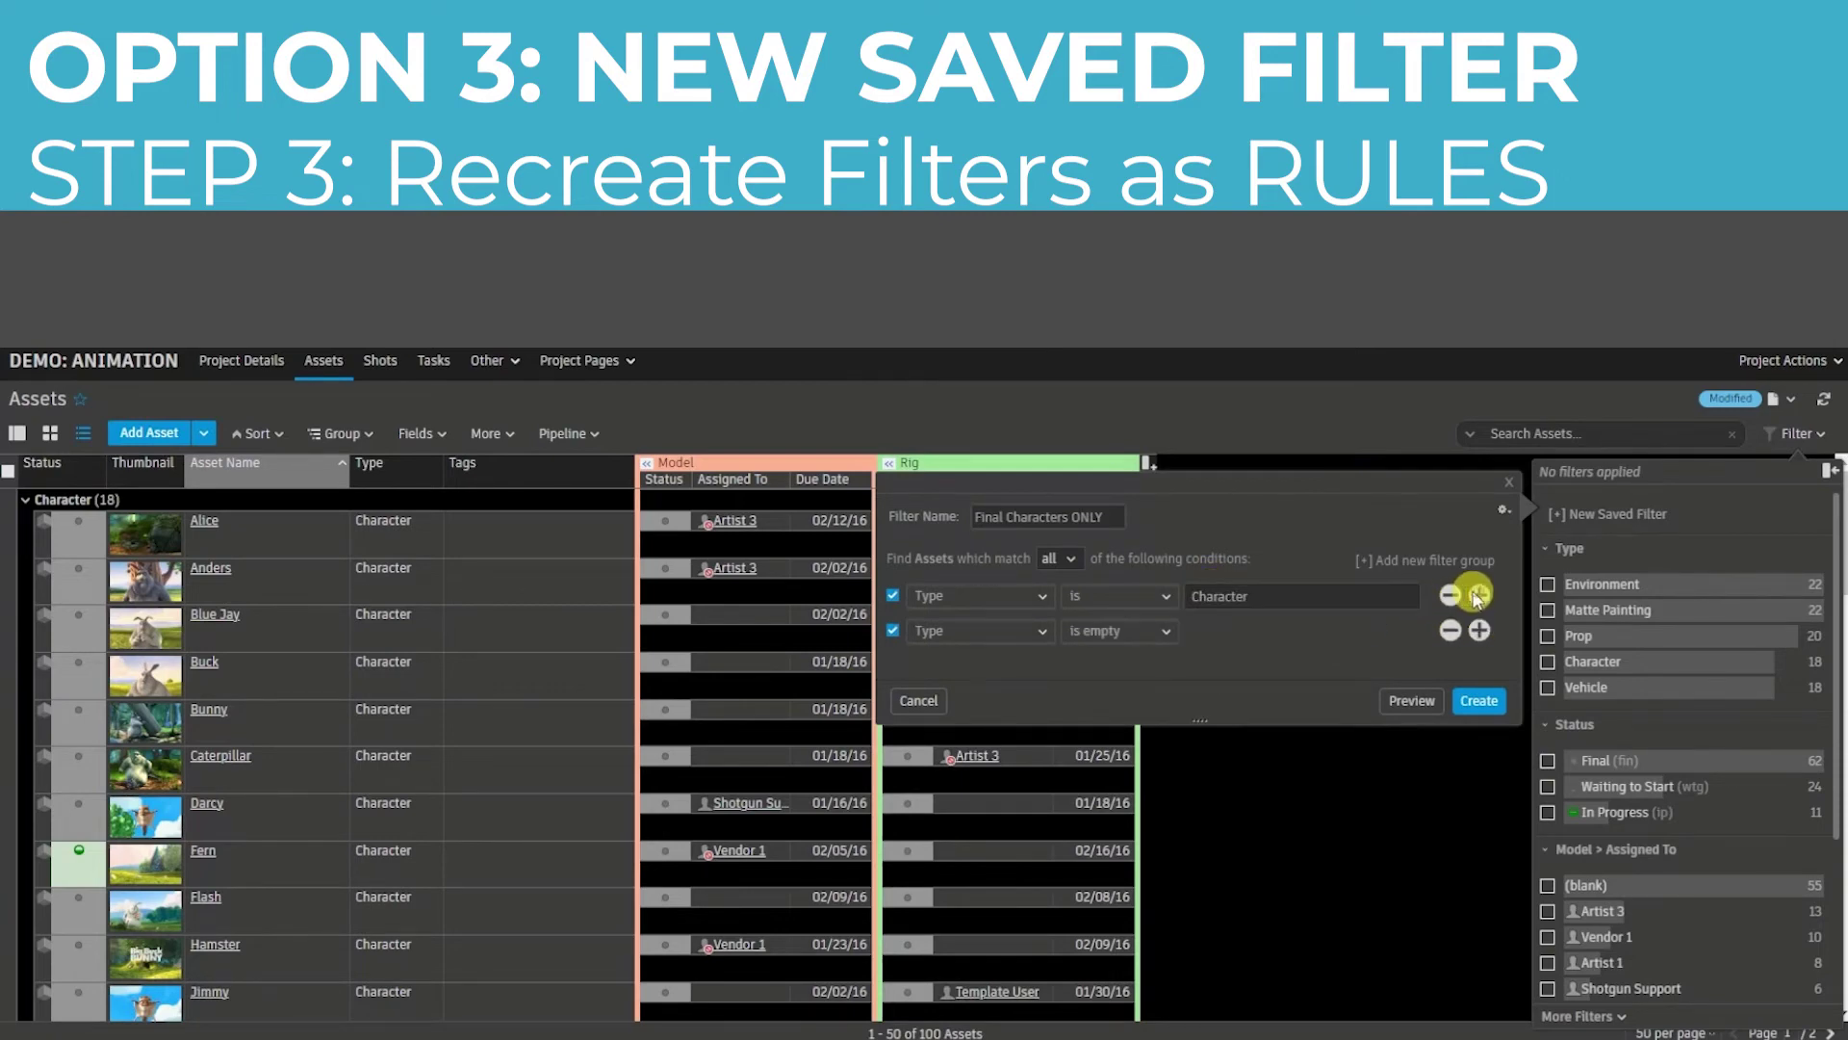
{"action": "left_click", "coordinate": [996, 634]}
{"action": "left_click", "coordinate": [1023, 680]}
{"action": "left_click", "coordinate": [1211, 630]}
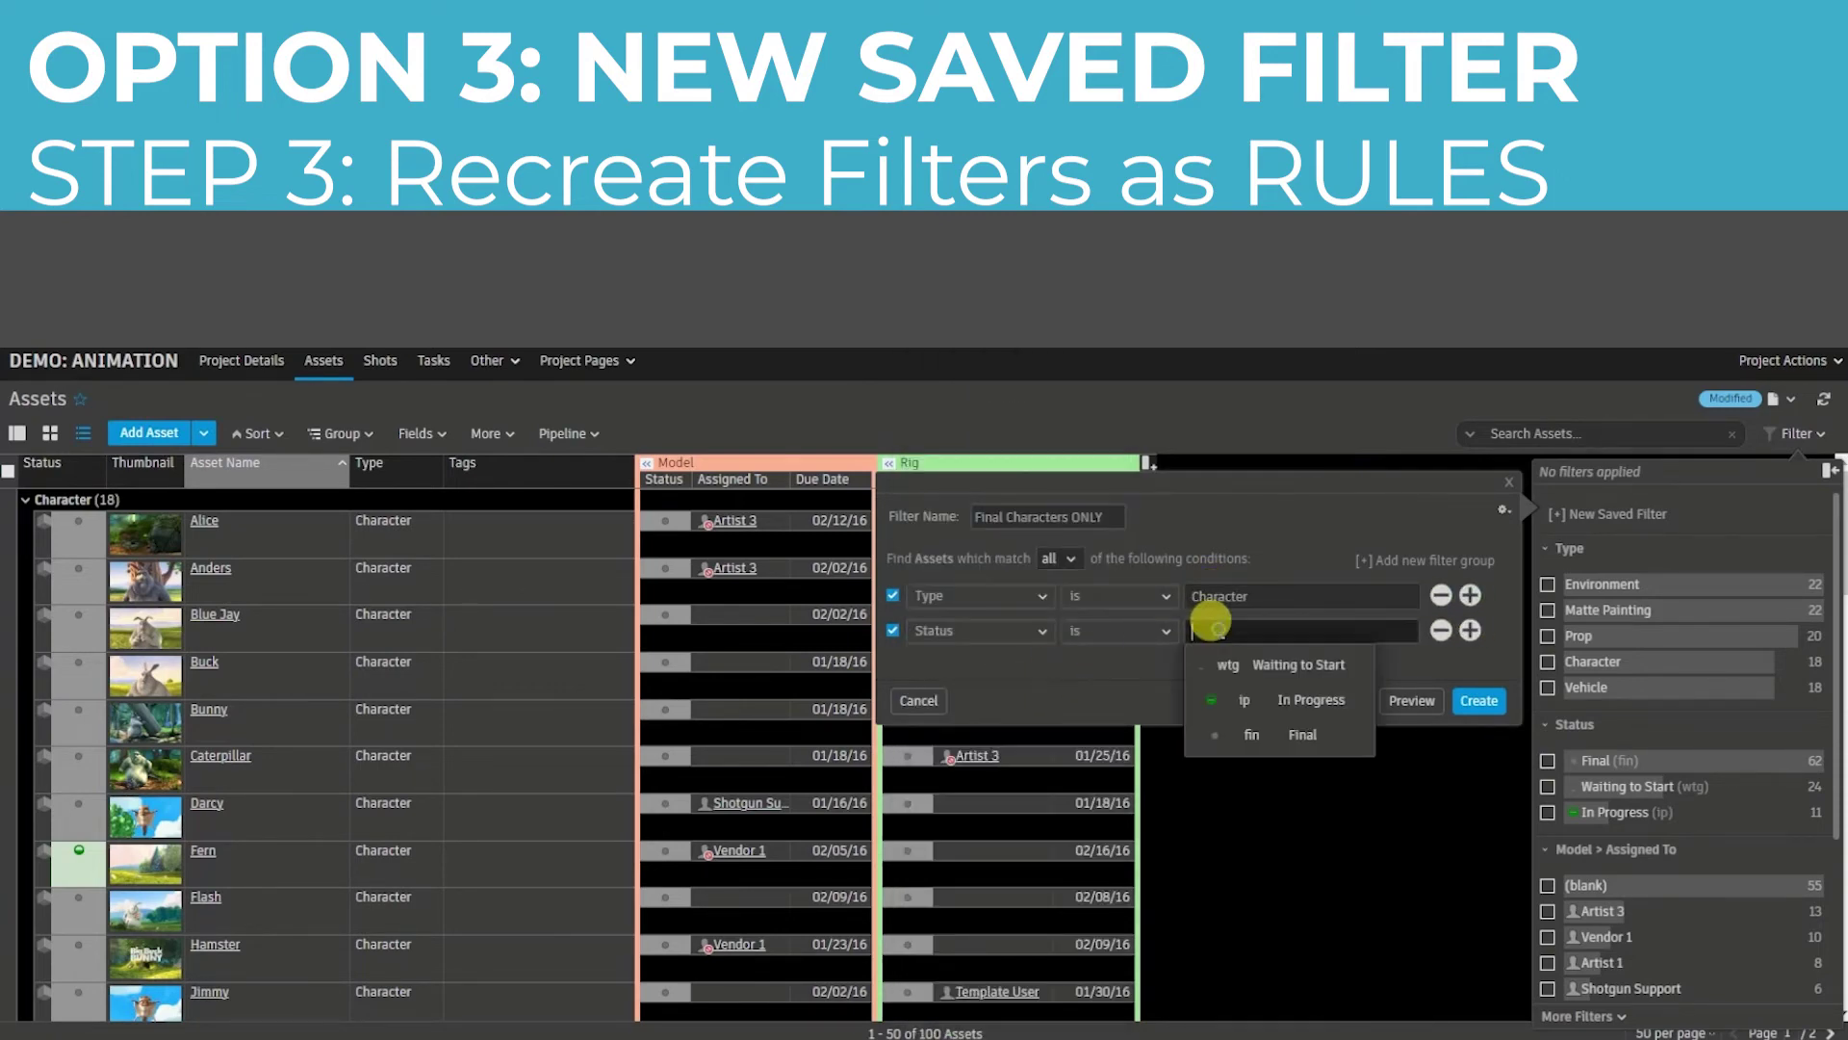
{"action": "left_click", "coordinate": [1256, 732]}
- Create the Final Characters ONLY filter and save the Assets page to keep it
{"action": "left_click", "coordinate": [1478, 658]}
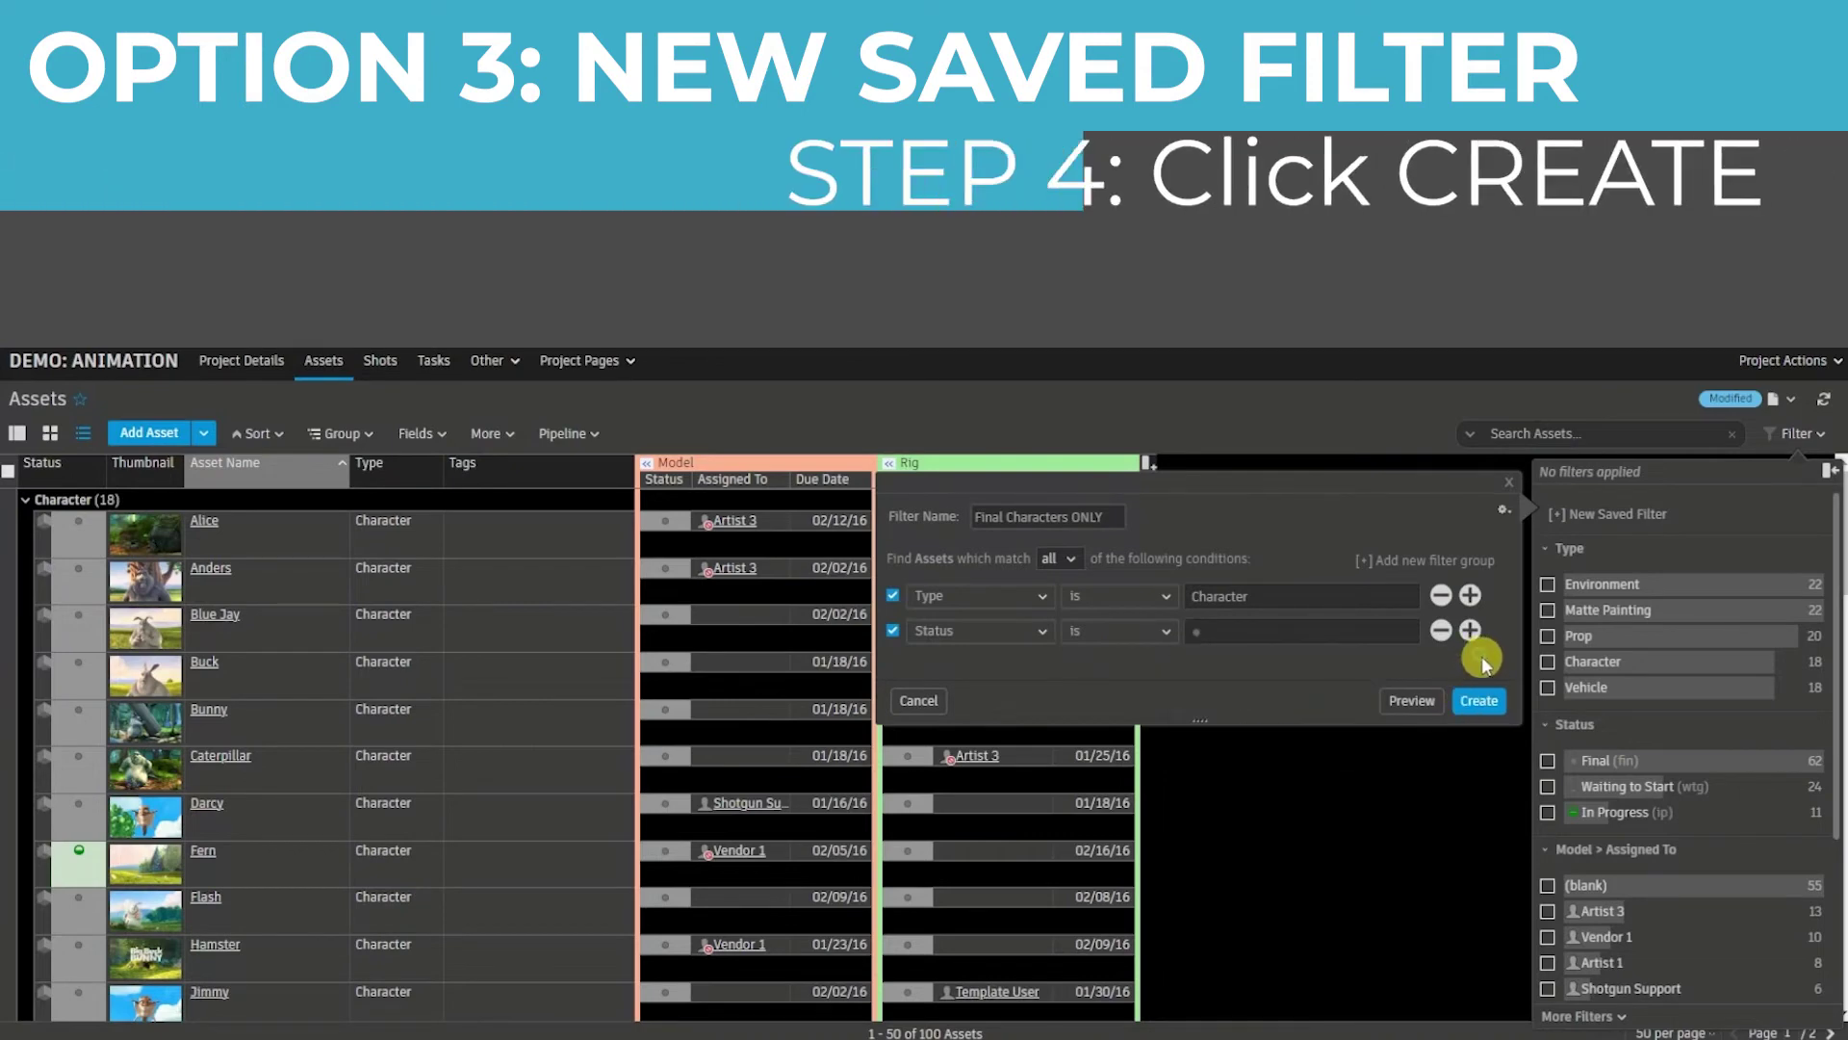
{"action": "left_click", "coordinate": [1482, 702]}
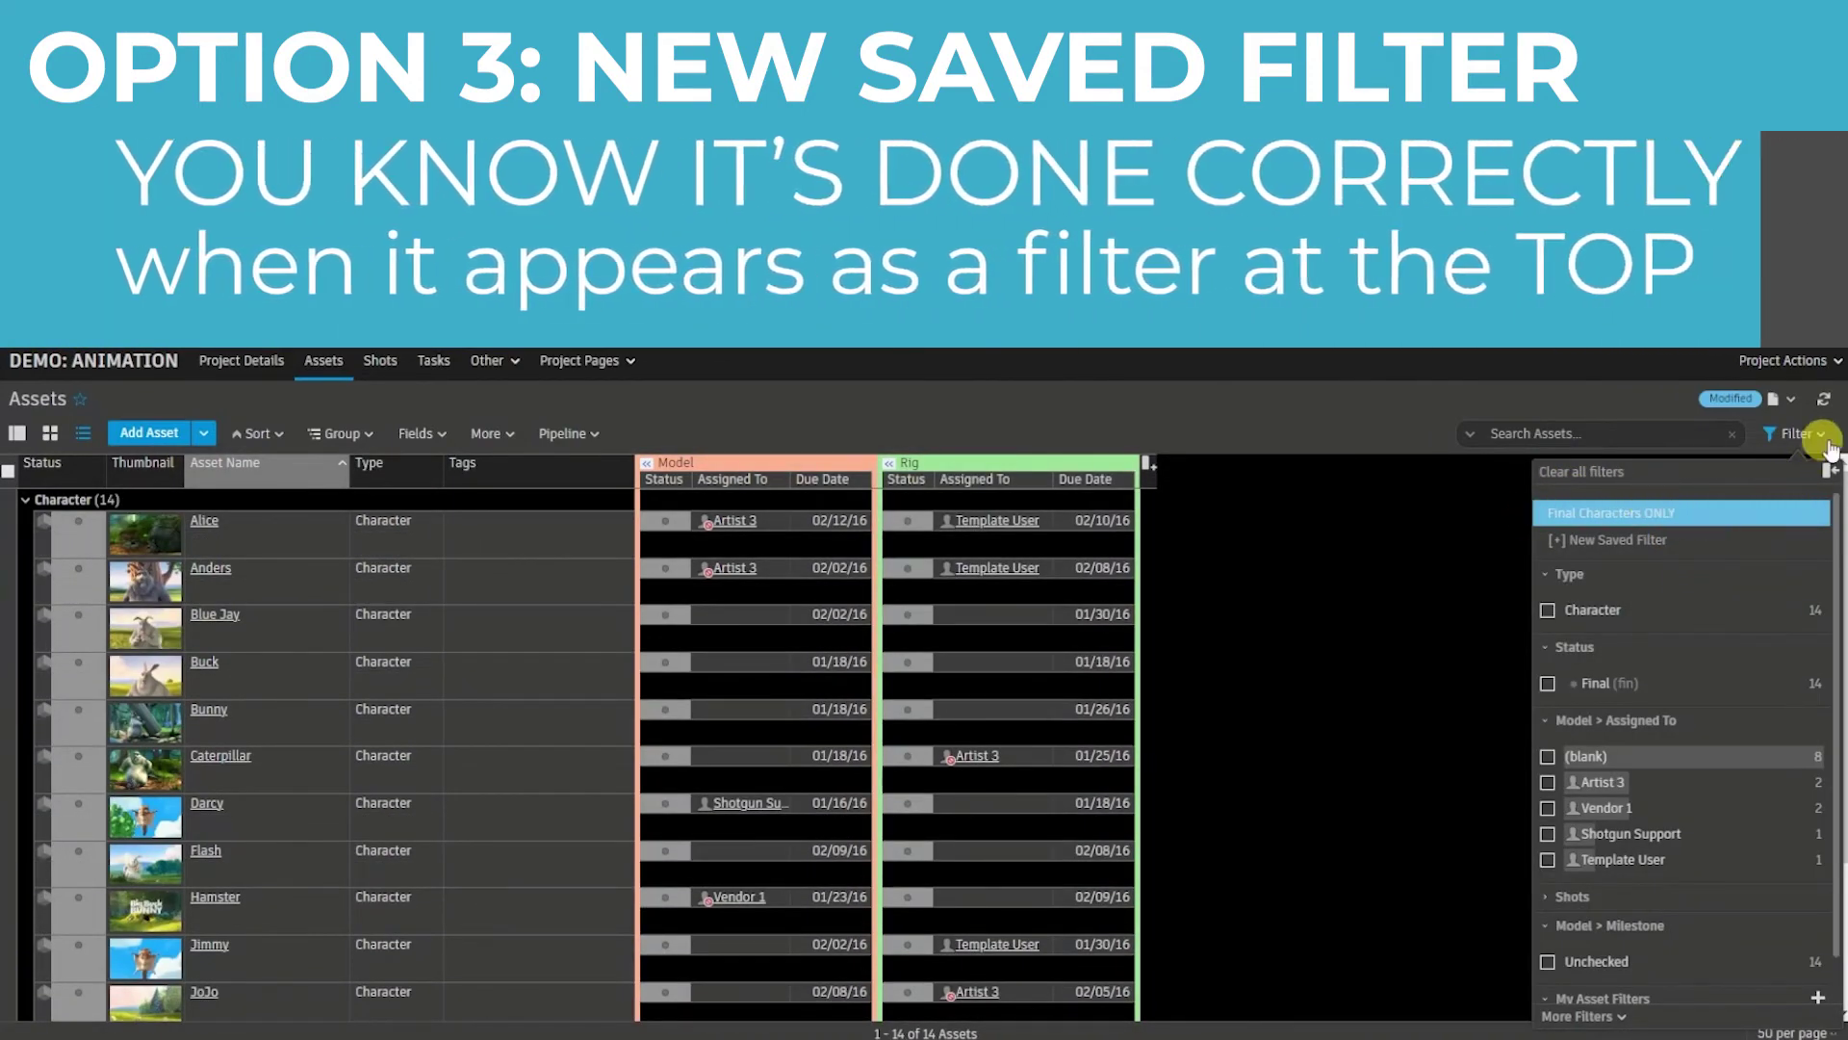
{"action": "left_click", "coordinate": [1784, 407]}
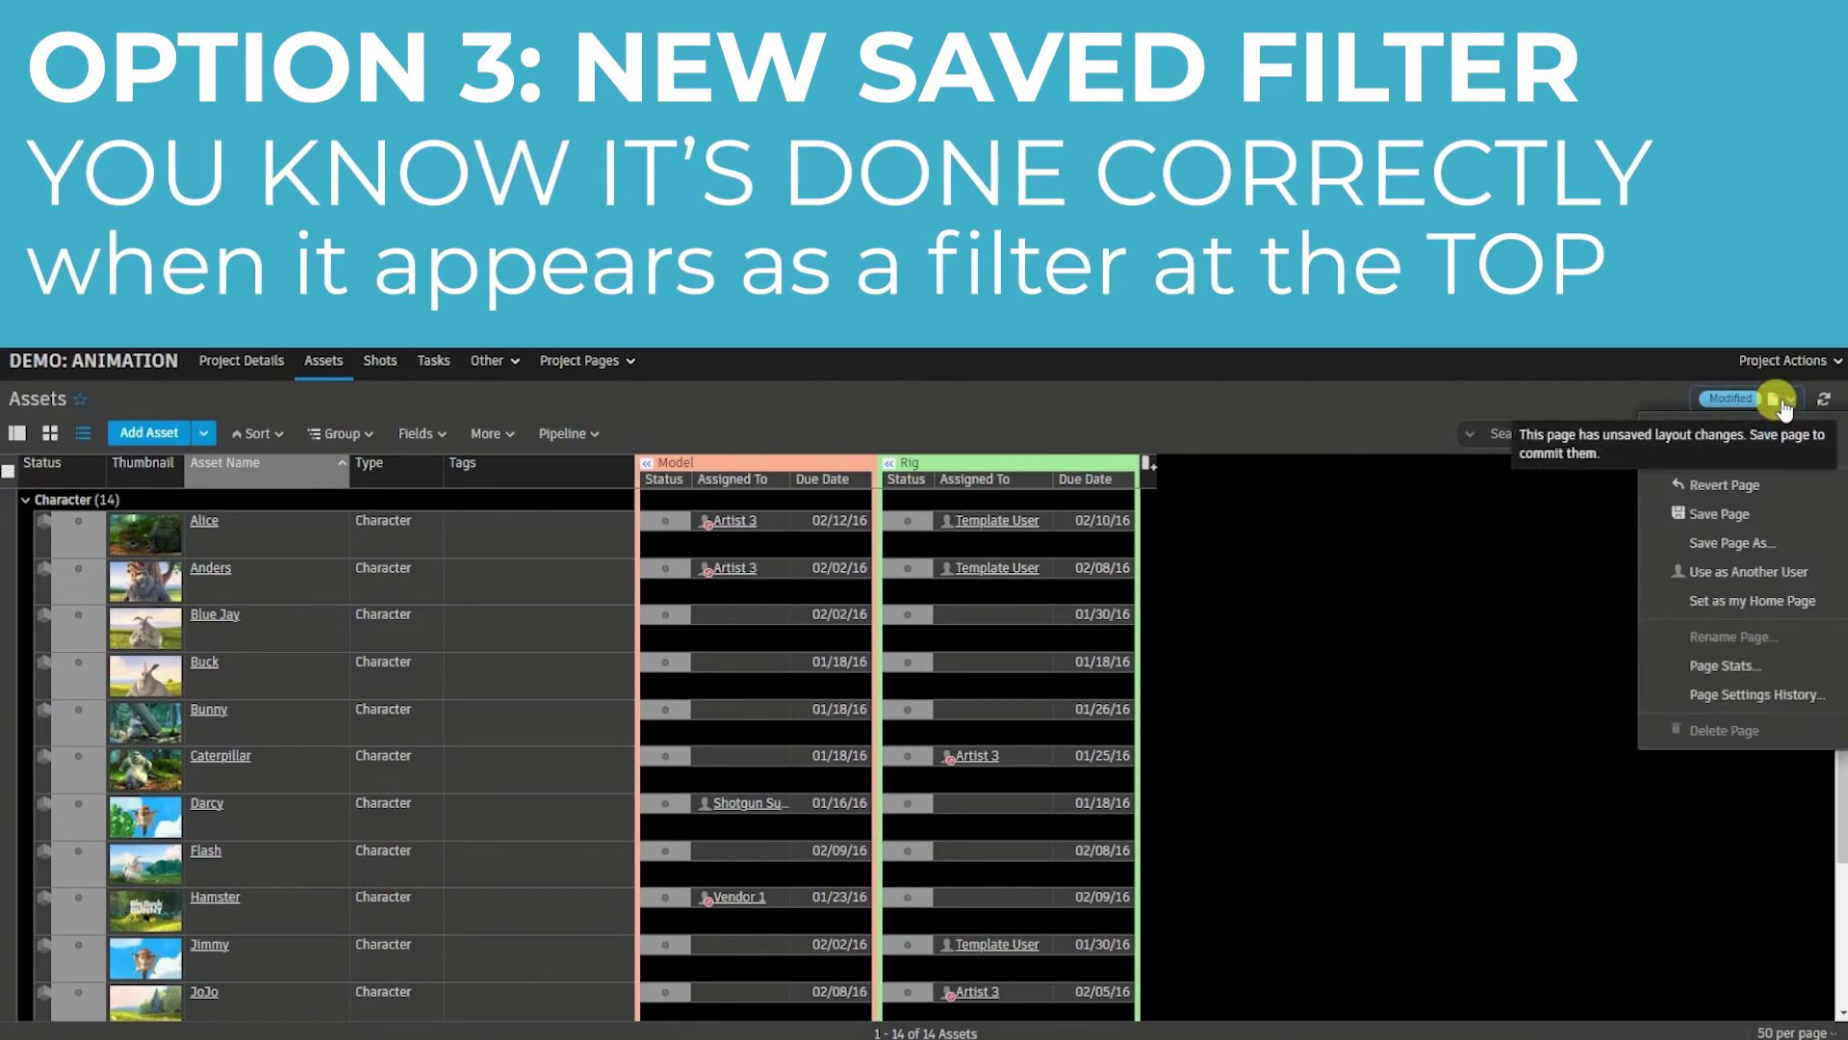
{"action": "left_click", "coordinate": [1733, 486]}
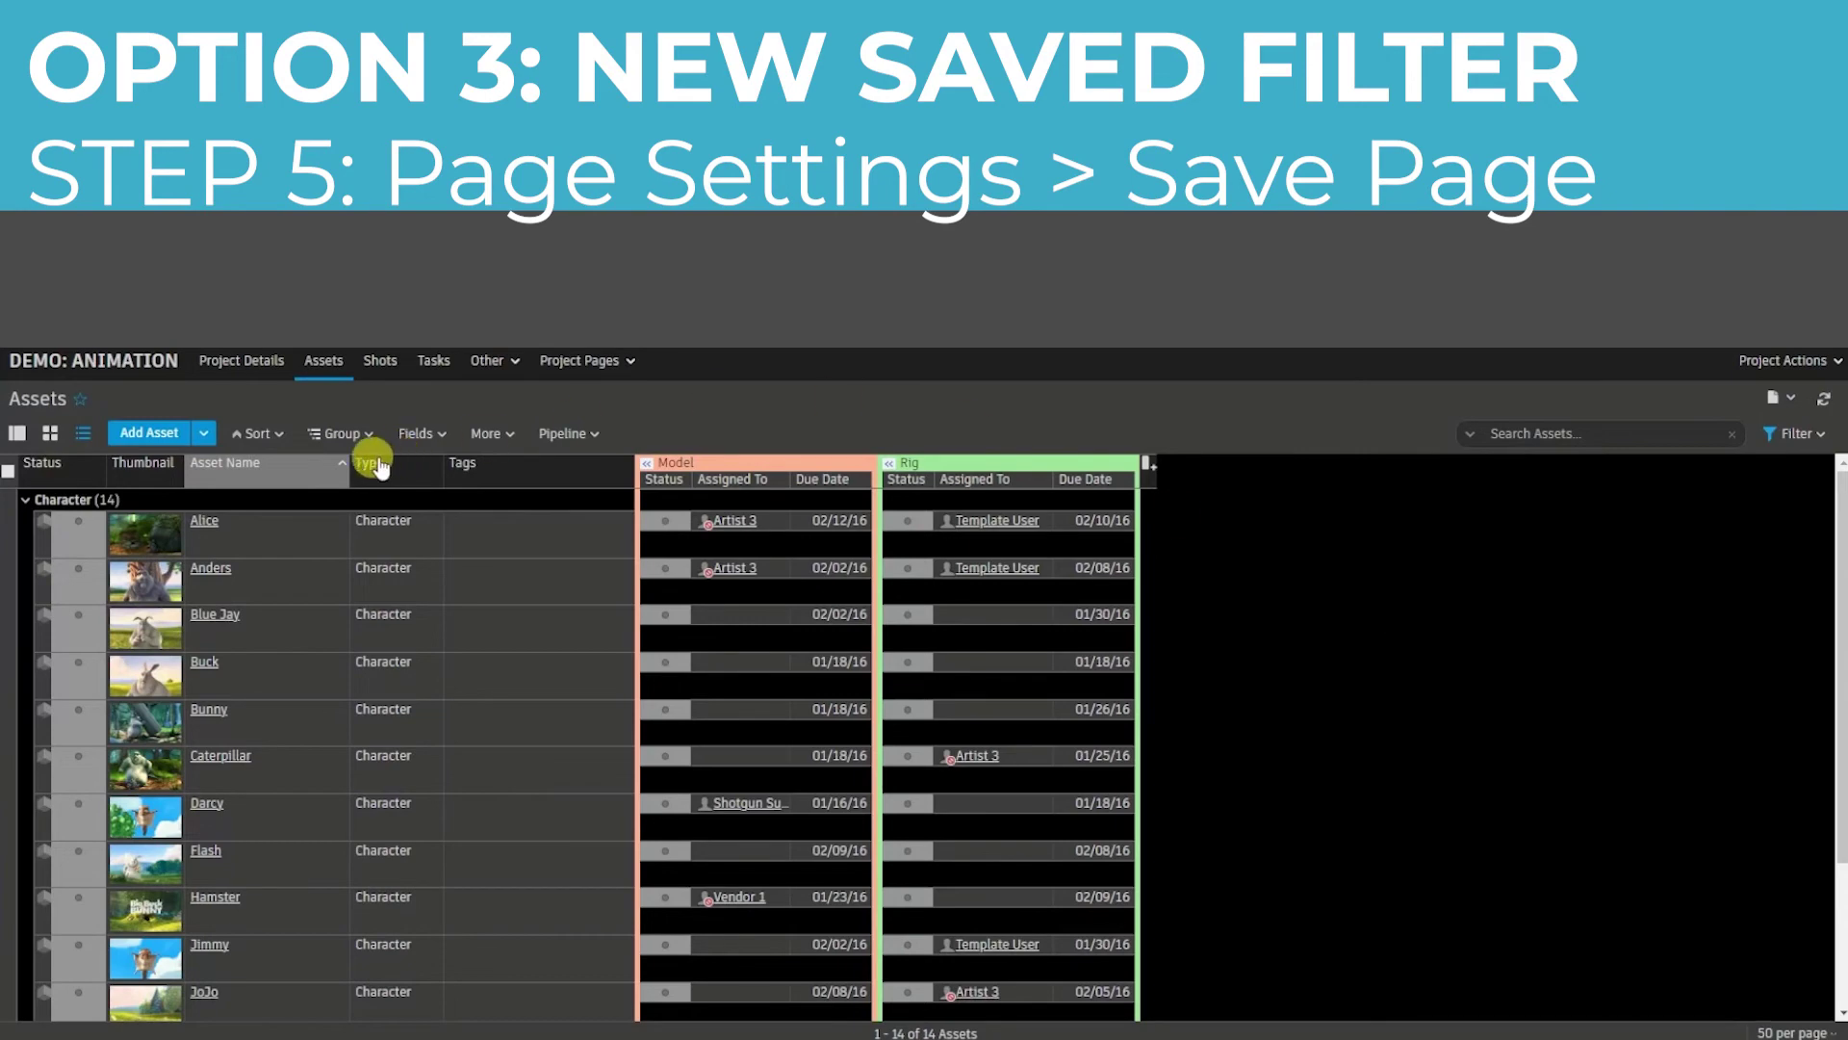
- Visit the Shots page, return to Assets and check the filter list for Final Characters ONLY
{"action": "left_click", "coordinate": [379, 361]}
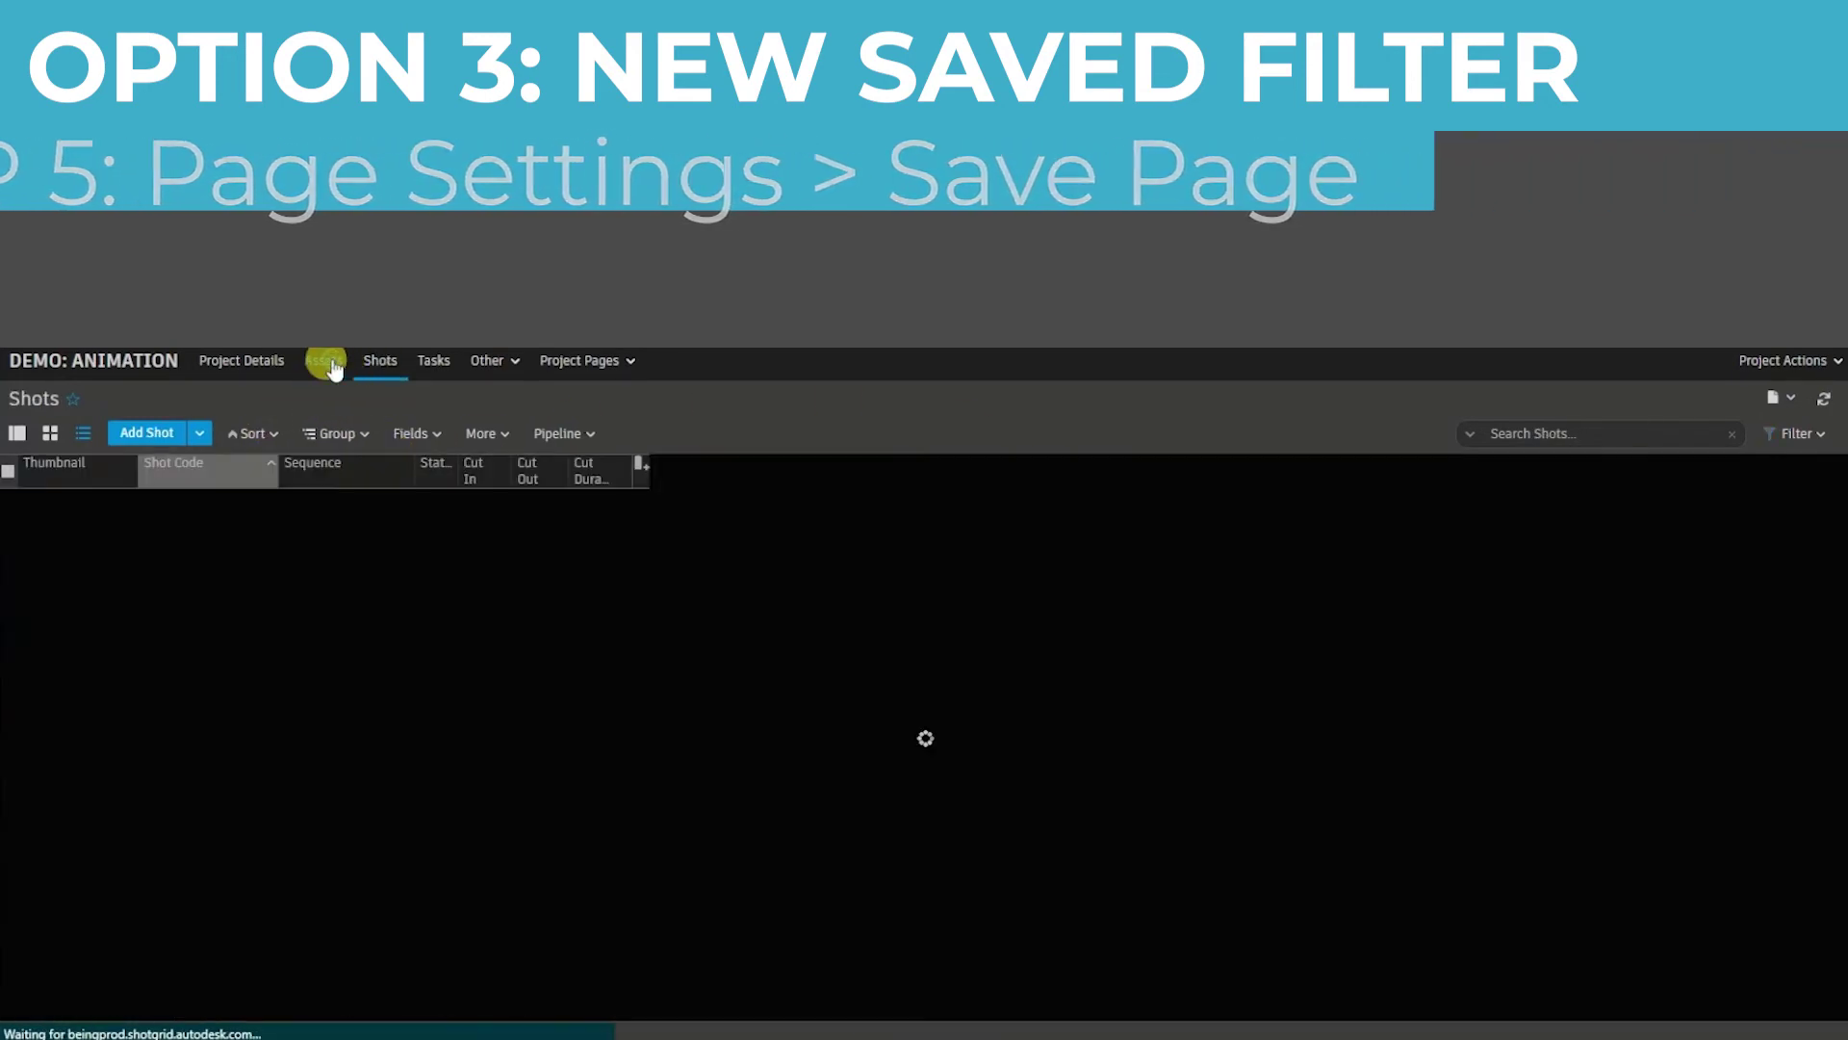
{"action": "key", "text": "alt+Left"}
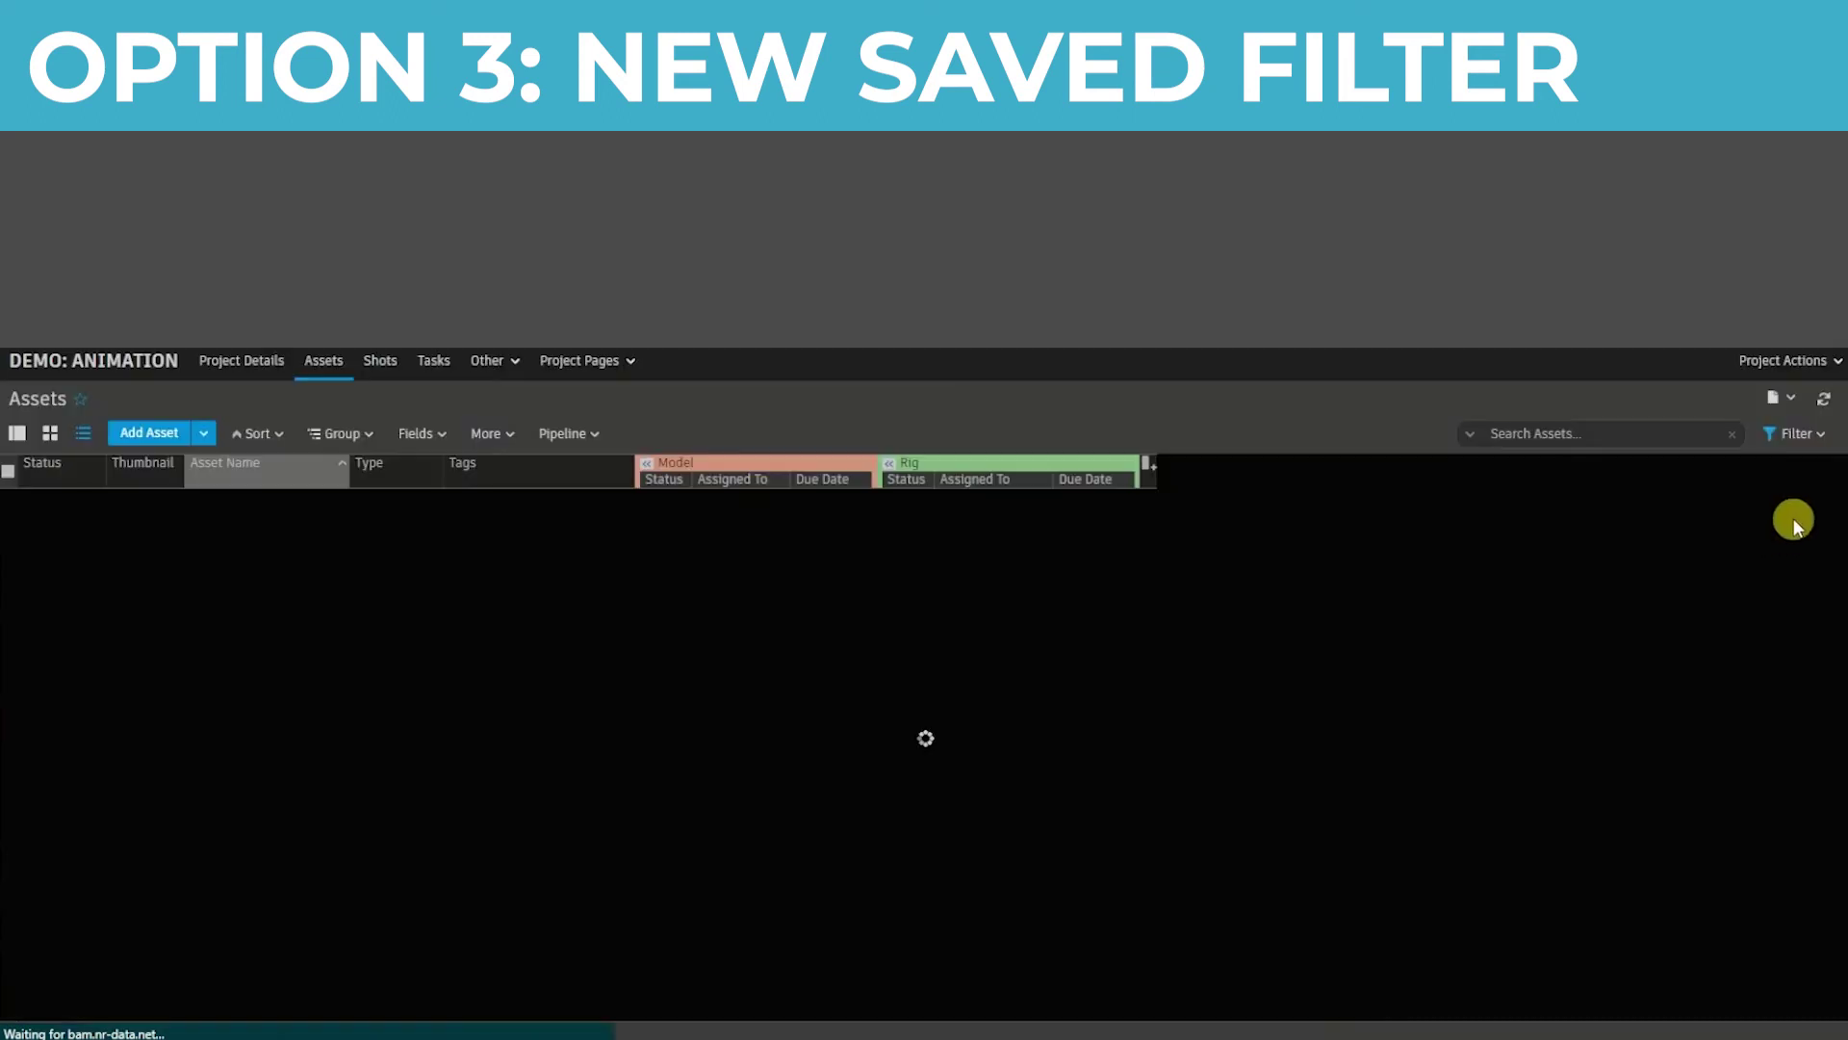
{"action": "left_click", "coordinate": [1822, 443]}
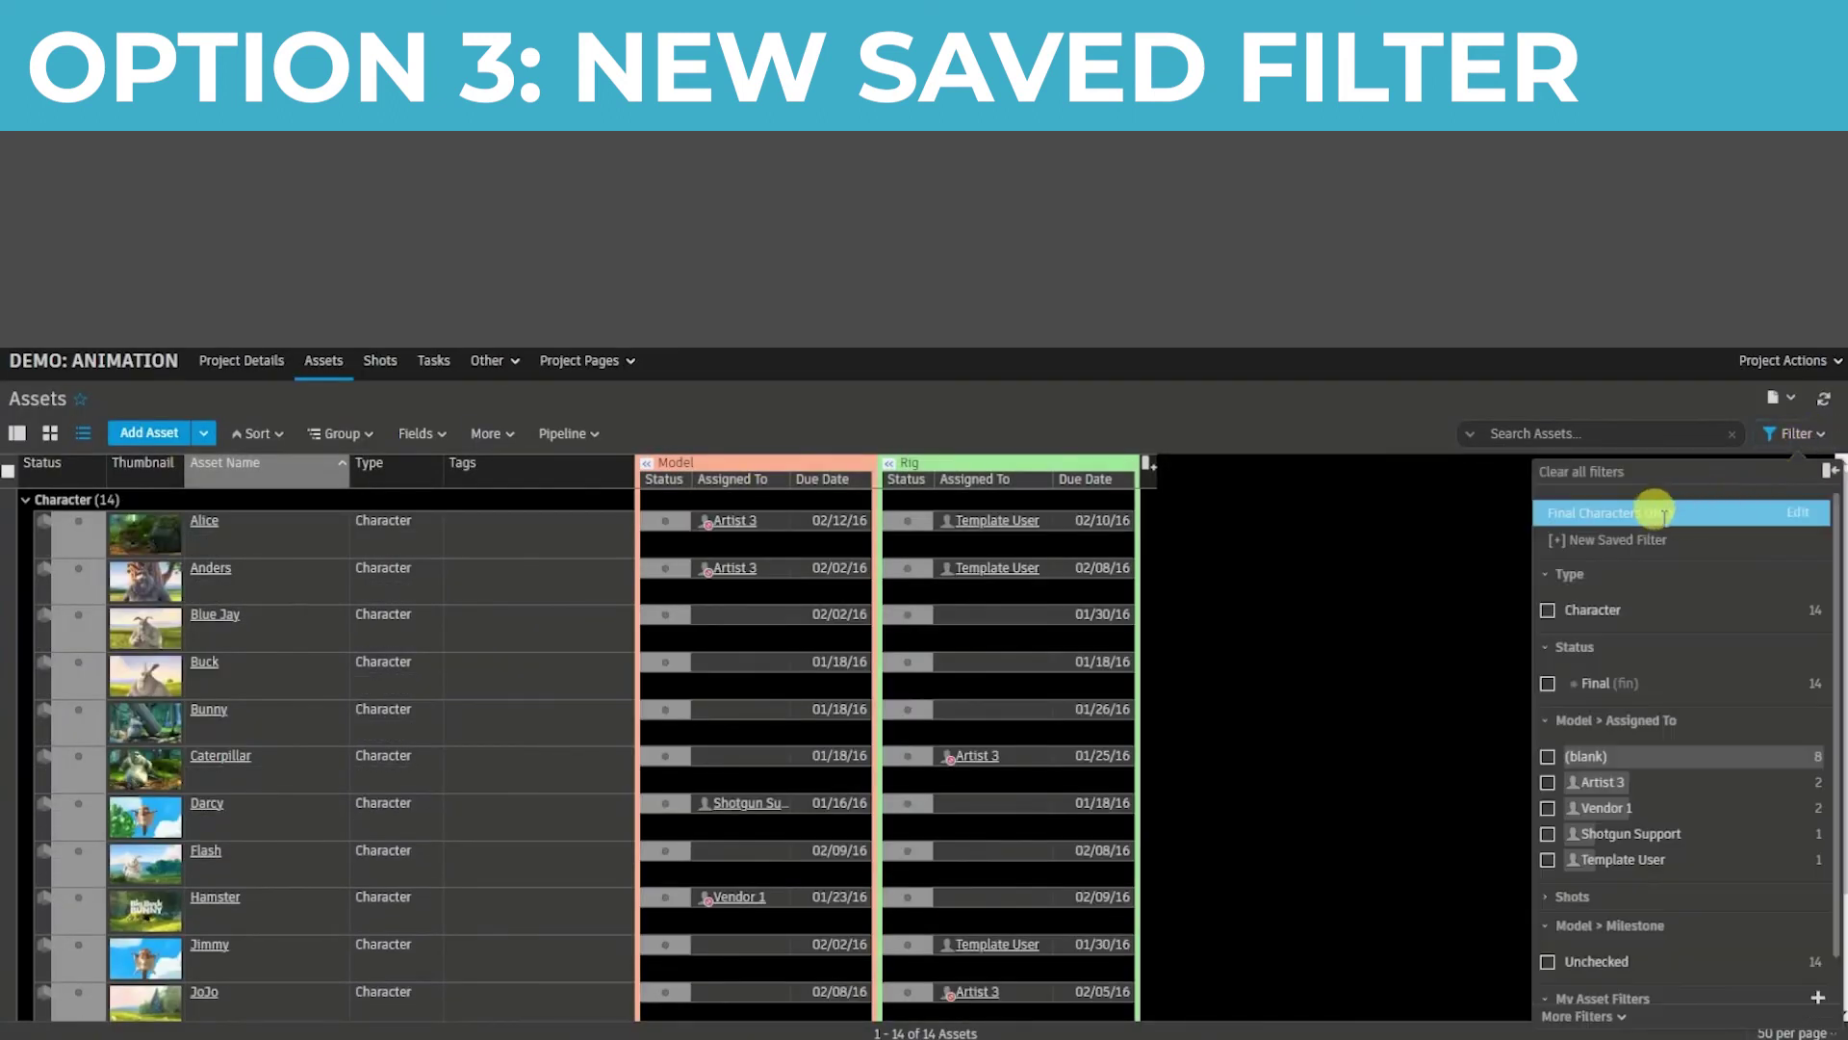